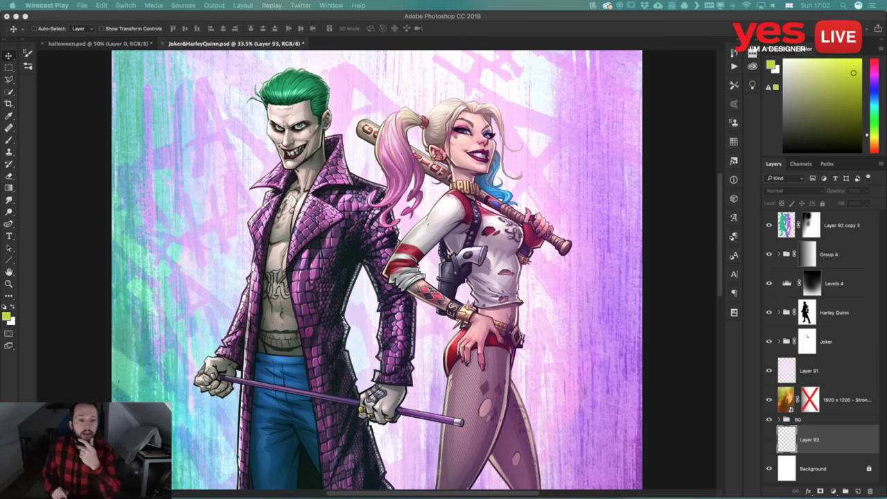
# Open the layer comps and view the artwork's stages in order: Sketch, Clean outlines, Rendered characters and Full comp
pyautogui.click(737, 316)
pyautogui.click(735, 313)
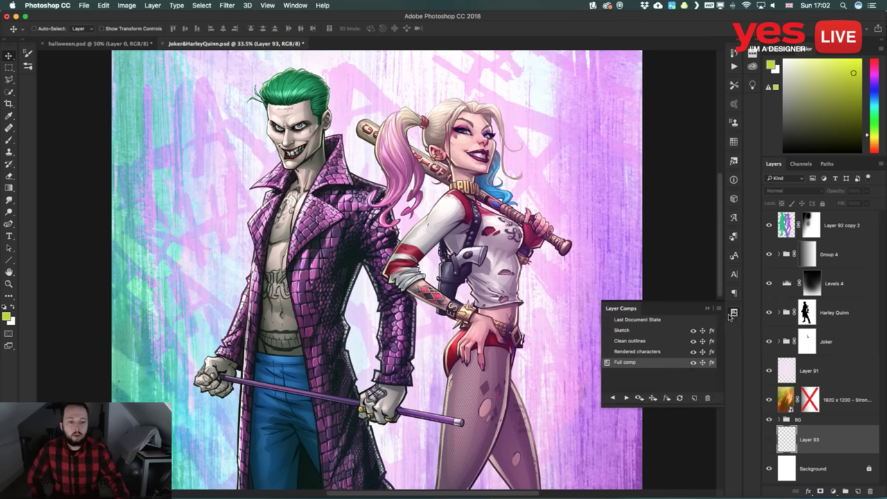
pyautogui.click(607, 361)
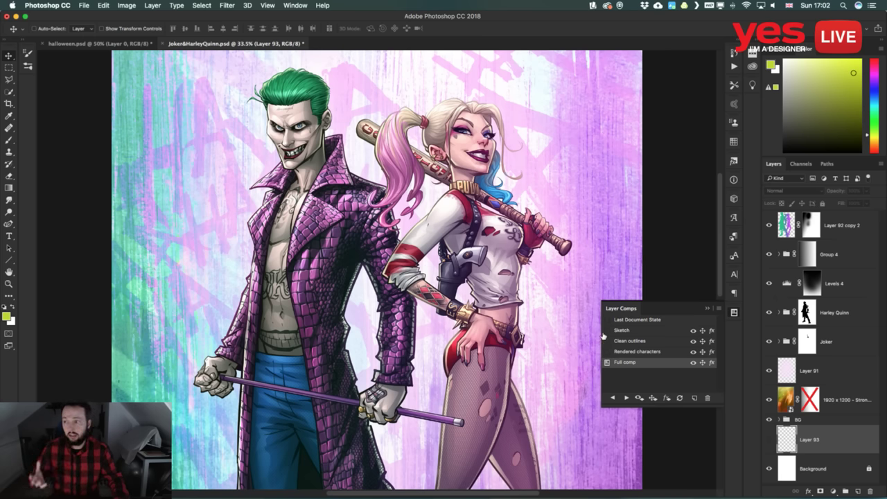
pyautogui.click(607, 331)
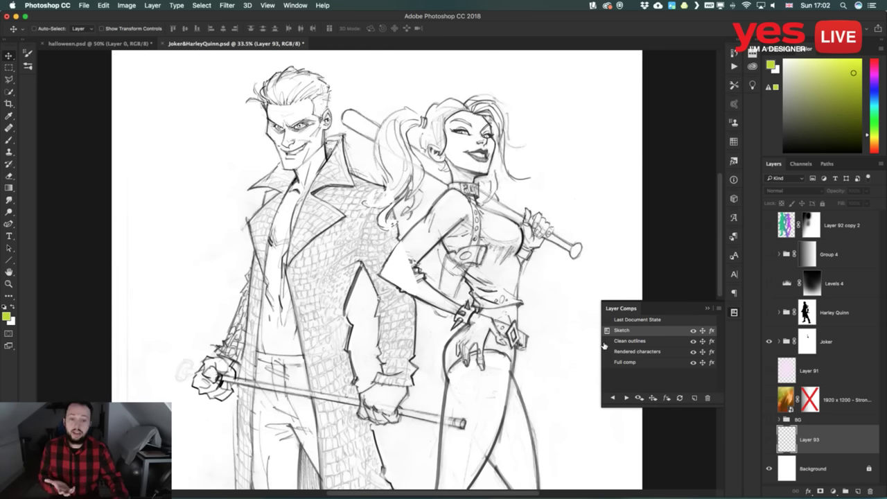
pyautogui.click(607, 341)
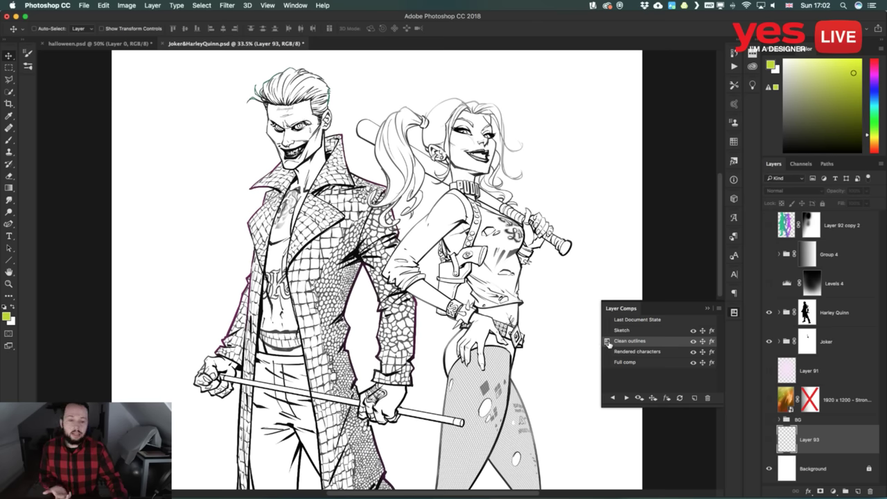
pyautogui.click(606, 351)
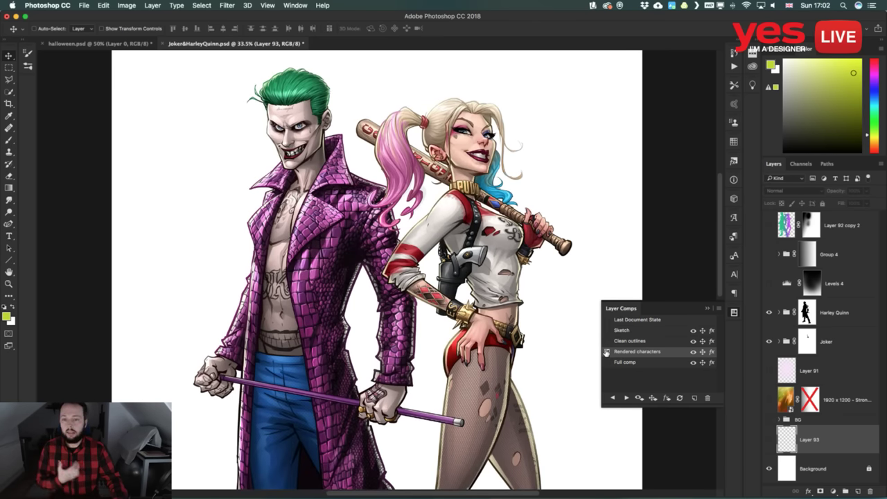
pyautogui.click(607, 362)
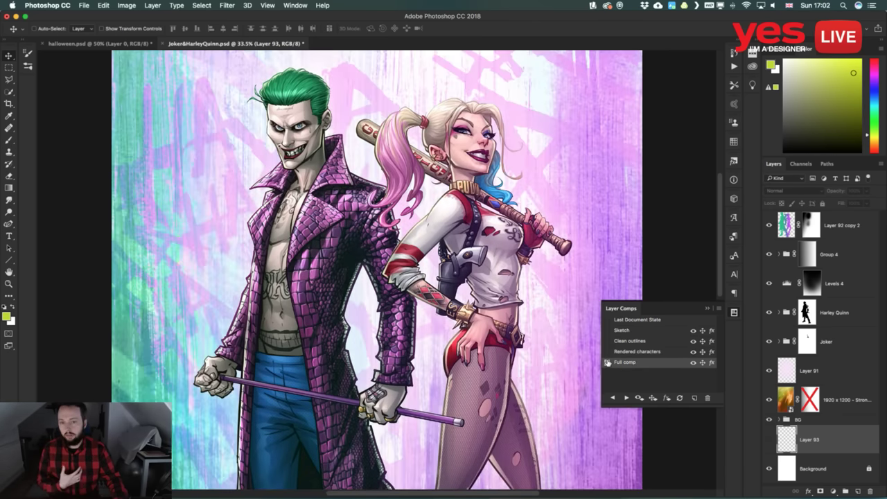
# Fit the whole artwork on screen, review the four layer comps from Sketch to Full comp, and hide the comps list
pyautogui.press('super')
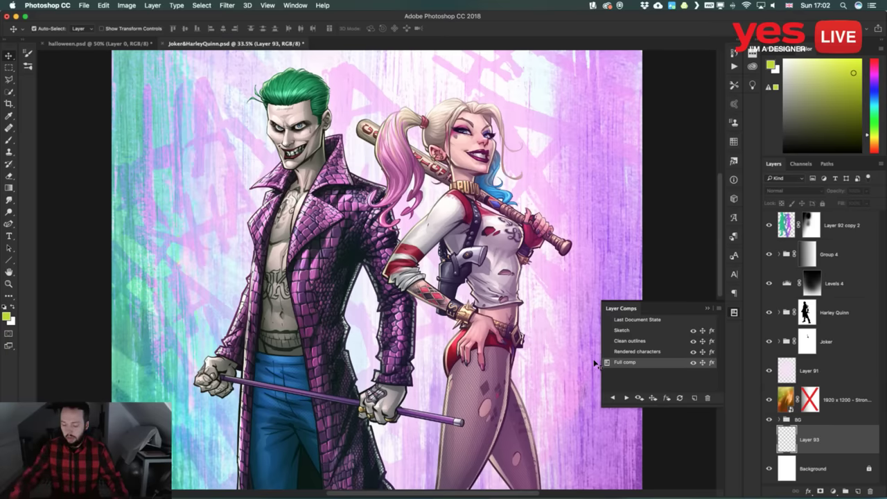
pyautogui.press('super+0')
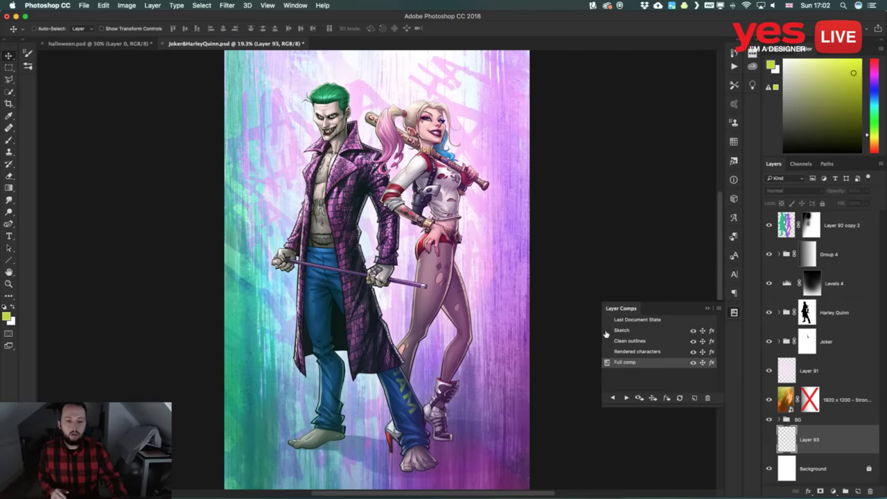
pyautogui.click(607, 331)
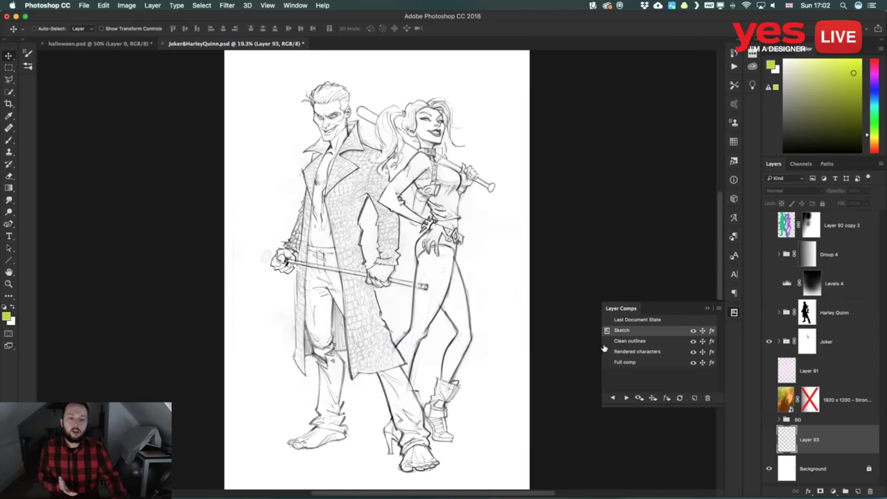
pyautogui.click(607, 341)
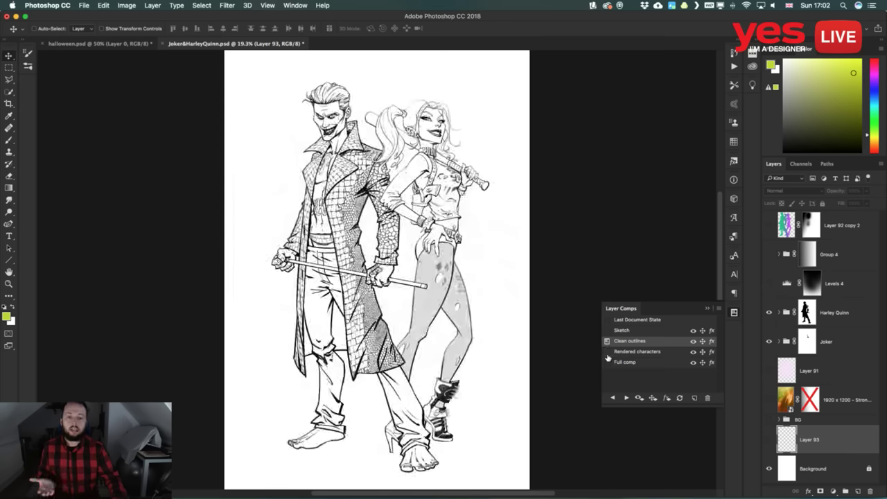
pyautogui.click(607, 351)
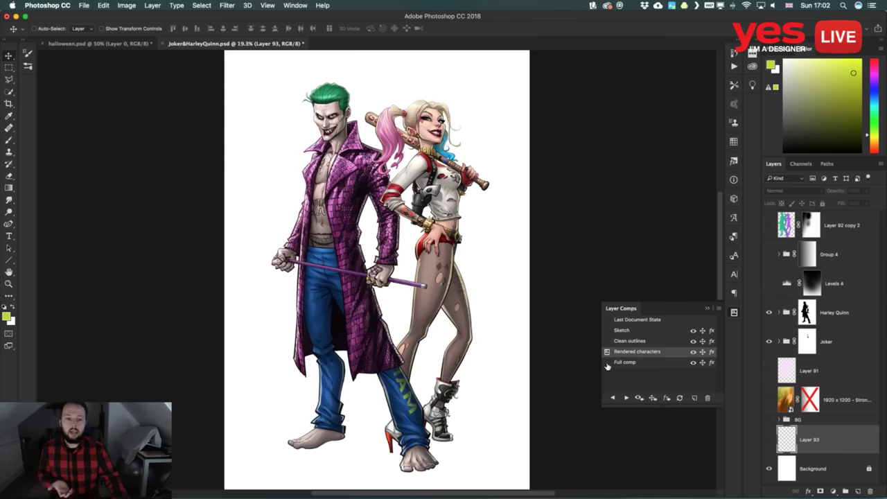
pyautogui.click(607, 362)
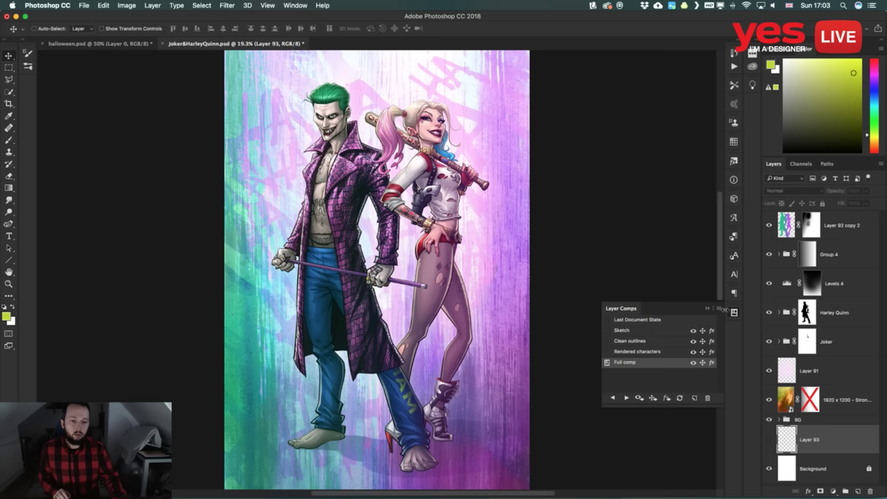
pyautogui.click(734, 313)
pyautogui.click(296, 5)
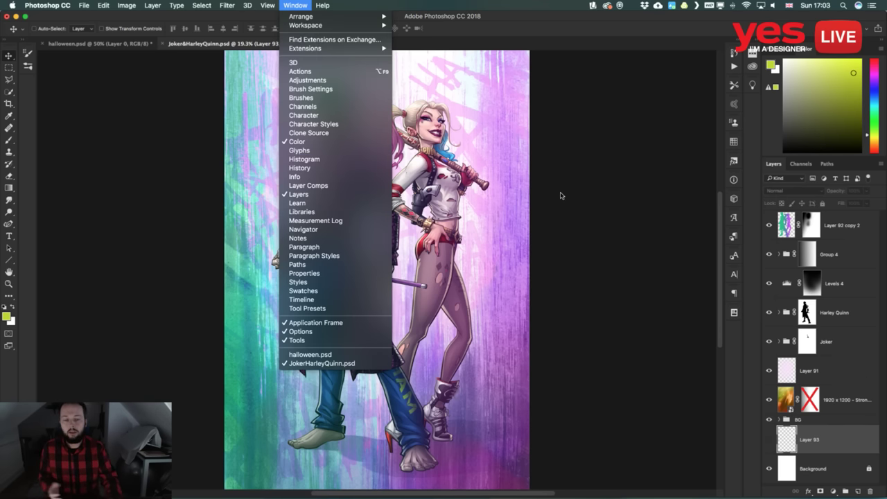
pyautogui.click(689, 330)
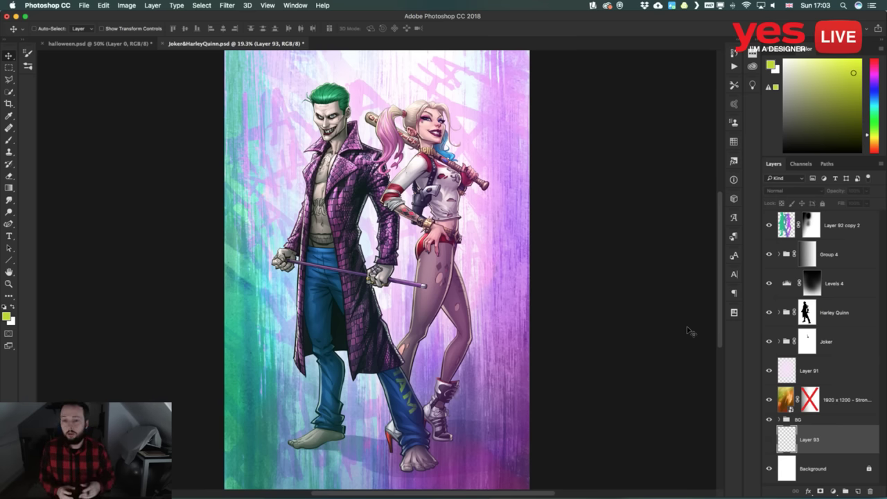
# Show the brush library, inspect the 2017_pencilcharcoal-set brushes with the other groups collapsed, and select the Kyle T. Webster group
pyautogui.click(25, 43)
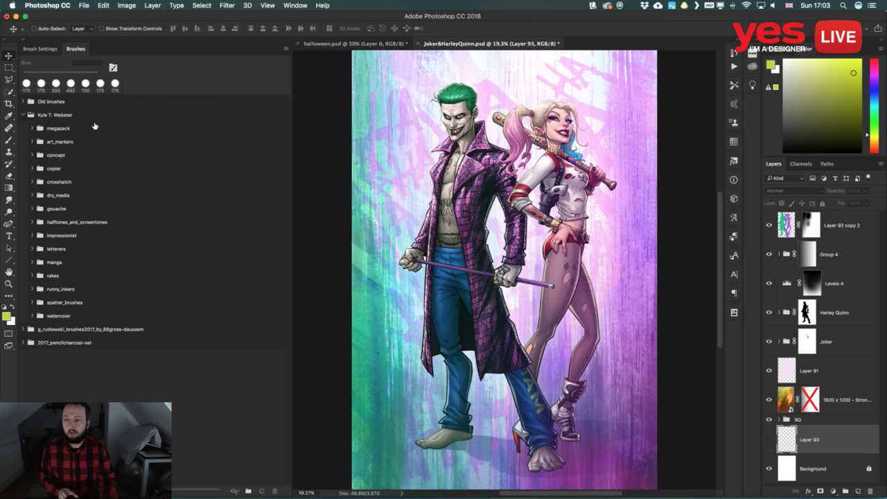
pyautogui.click(24, 115)
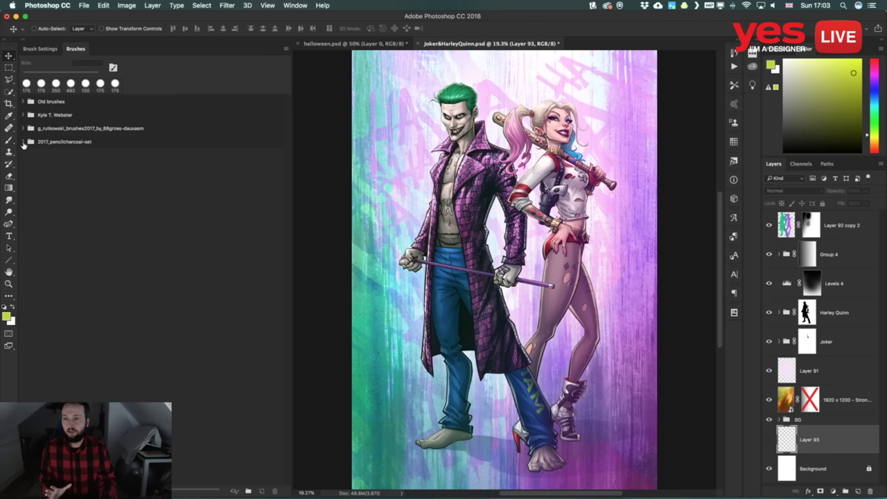
pyautogui.click(24, 142)
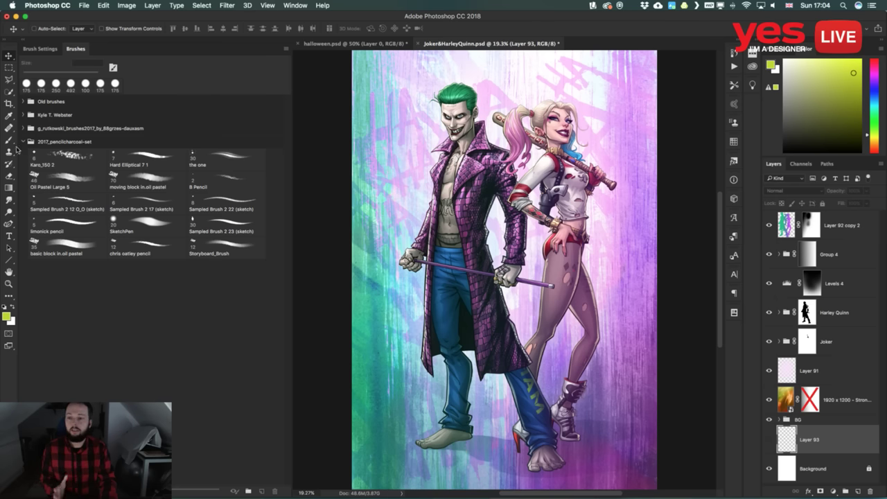
pyautogui.click(22, 146)
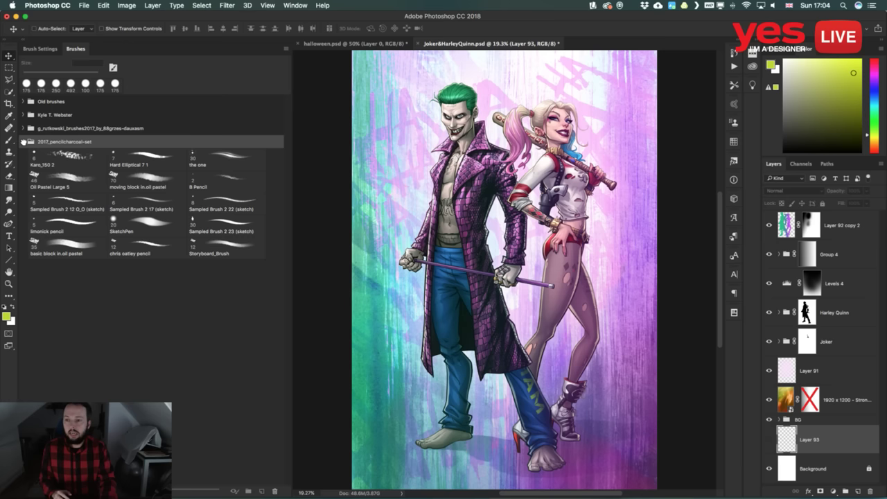
pyautogui.click(22, 141)
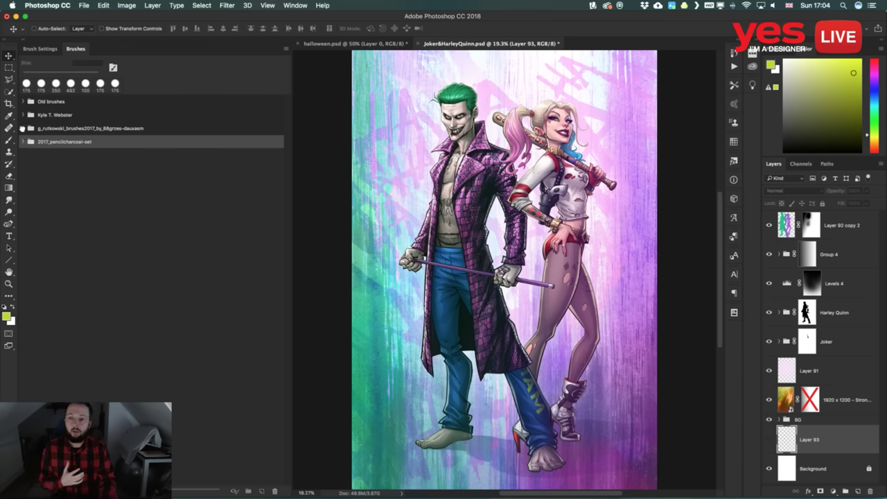
pyautogui.click(23, 129)
pyautogui.click(23, 129)
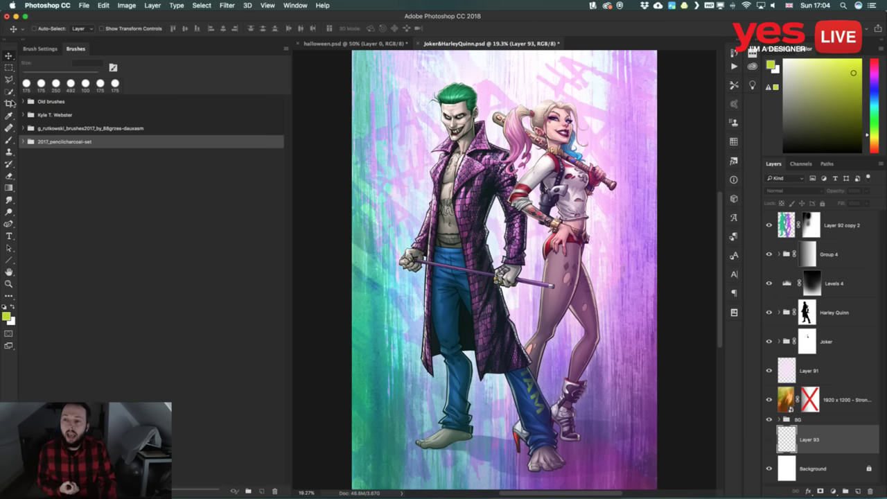
pyautogui.click(47, 115)
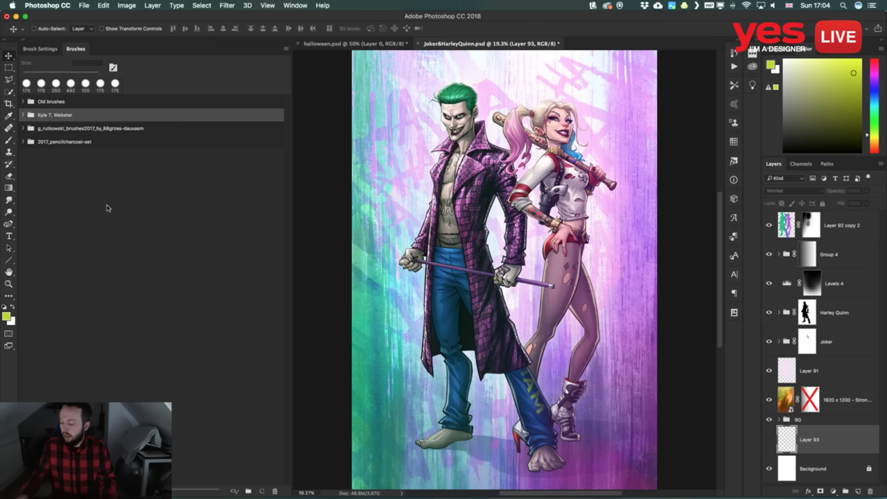
# Switch to Chrome and examine the Kyle T. Webster brush sets offered on Adobe's Photoshop brushes download page
pyautogui.press('super+Tab')
pyautogui.click(327, 240)
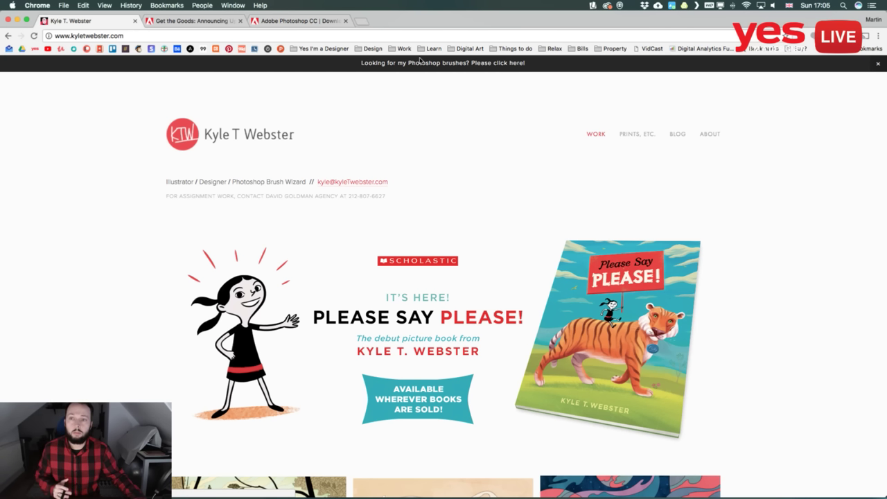
pyautogui.click(306, 22)
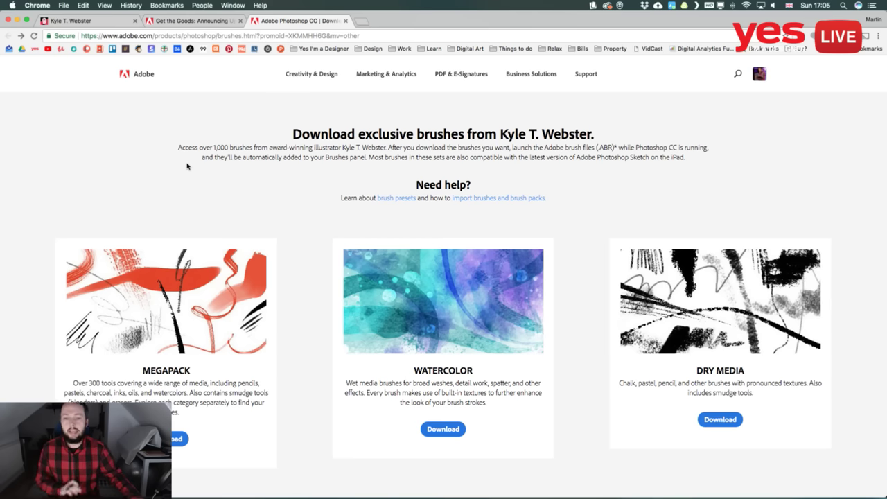
pyautogui.scroll(-10, 186, 166)
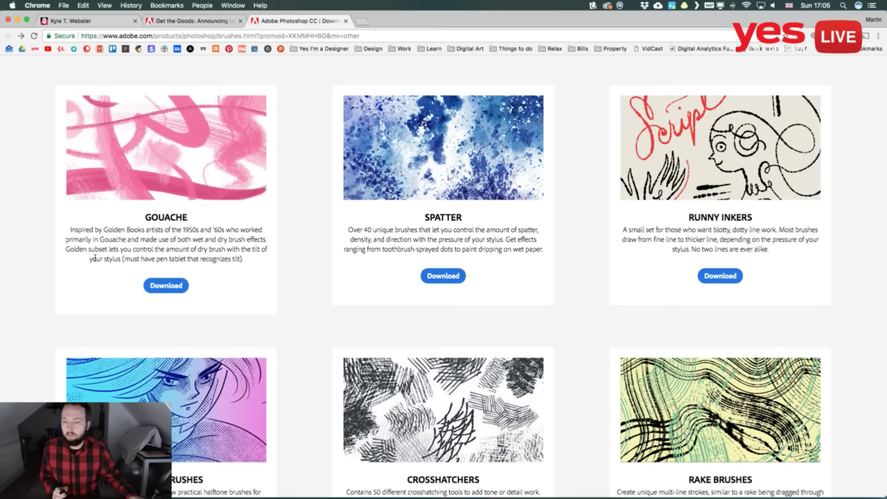
pyautogui.scroll(-2, 96, 261)
pyautogui.scroll(-5, 96, 261)
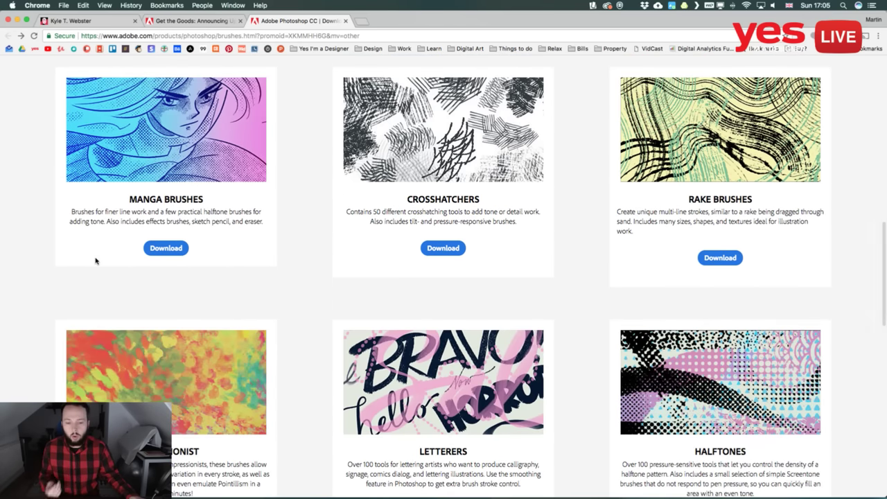
pyautogui.scroll(-4, 95, 260)
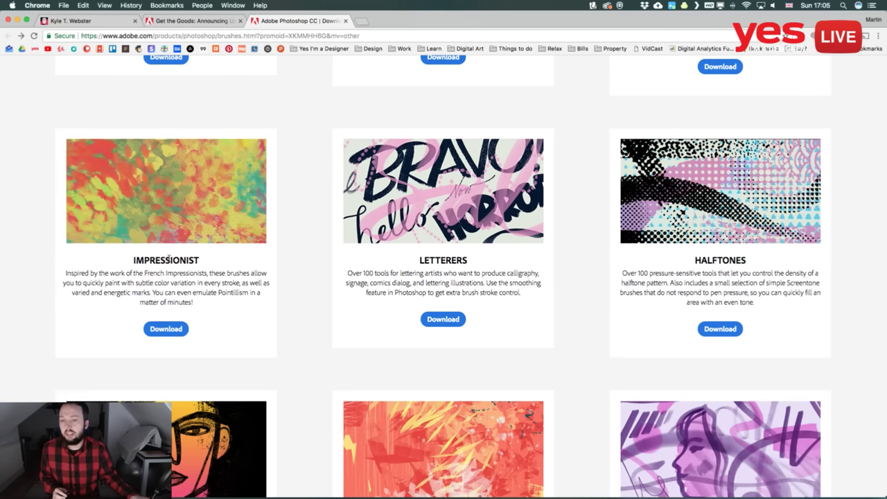
pyautogui.scroll(-2, 246, 259)
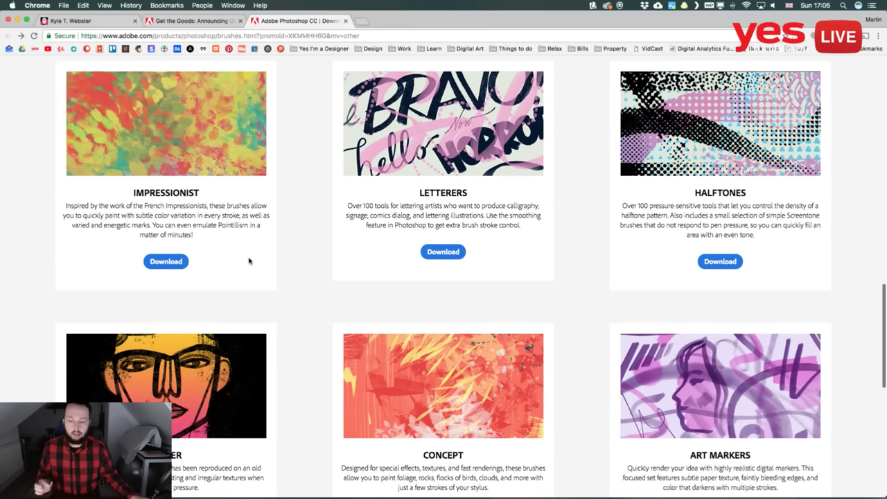
pyautogui.scroll(-8, 251, 260)
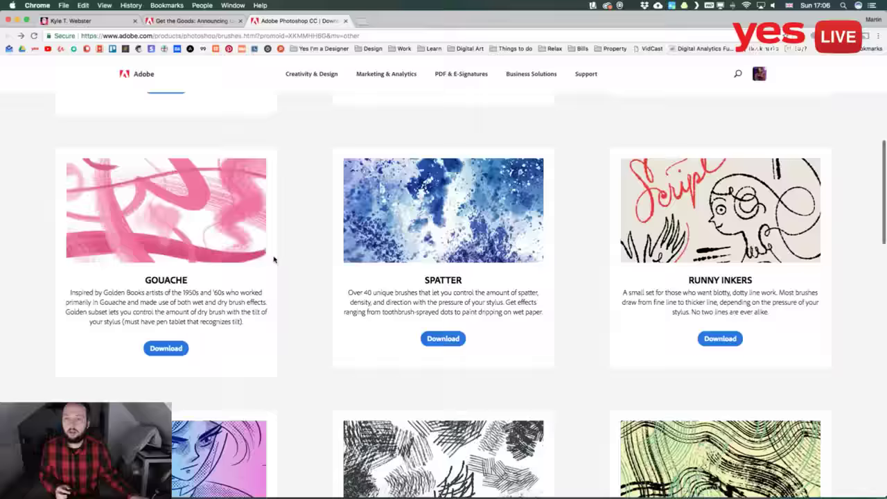
pyautogui.scroll(6, 274, 259)
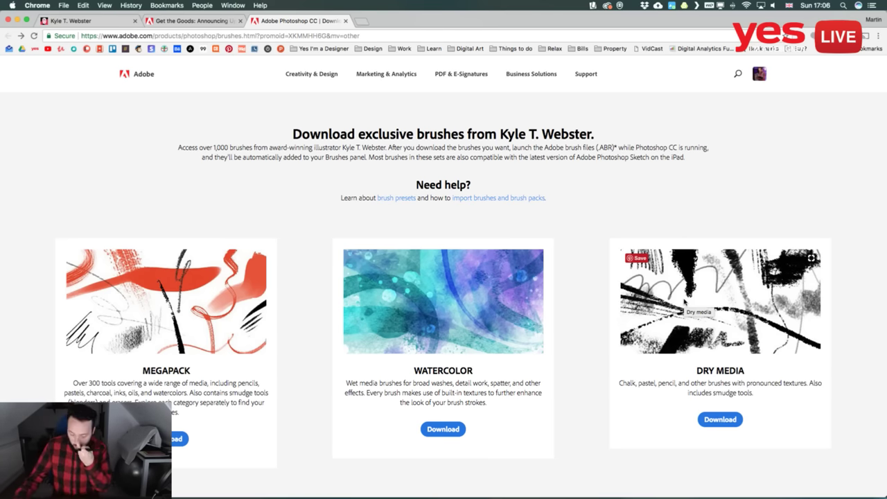
# Return to Photoshop and check the list of apps in Adobe Creative Cloud, closing it when finished
pyautogui.press('super+Tab')
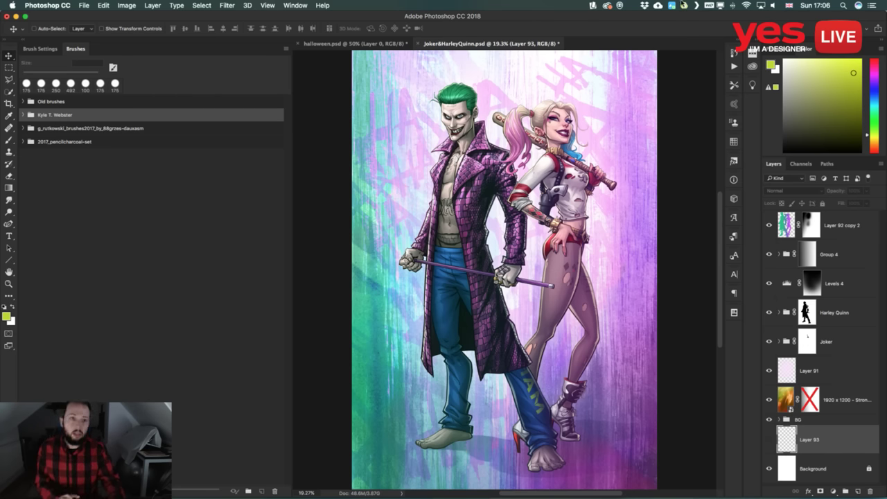
pyautogui.click(608, 6)
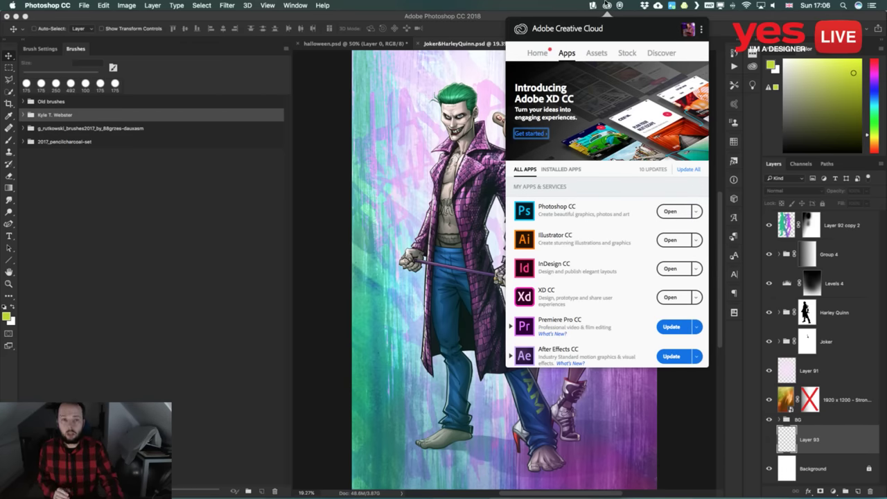
pyautogui.click(608, 6)
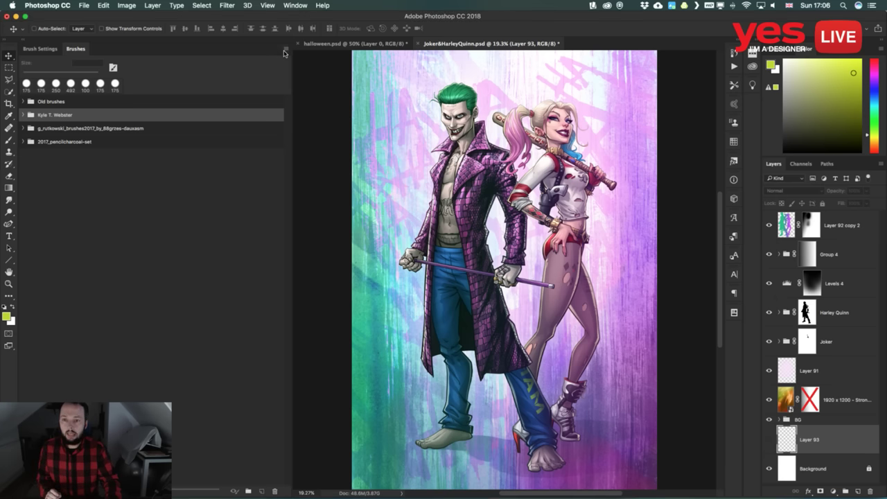
# Check the brush library's options for getting and importing brushes, and expand the Kyle T. Webster group
pyautogui.click(286, 49)
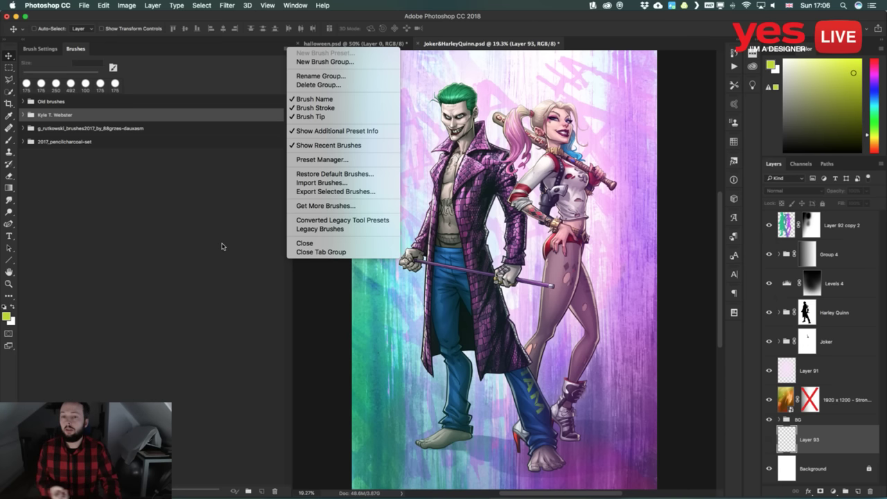
pyautogui.click(76, 171)
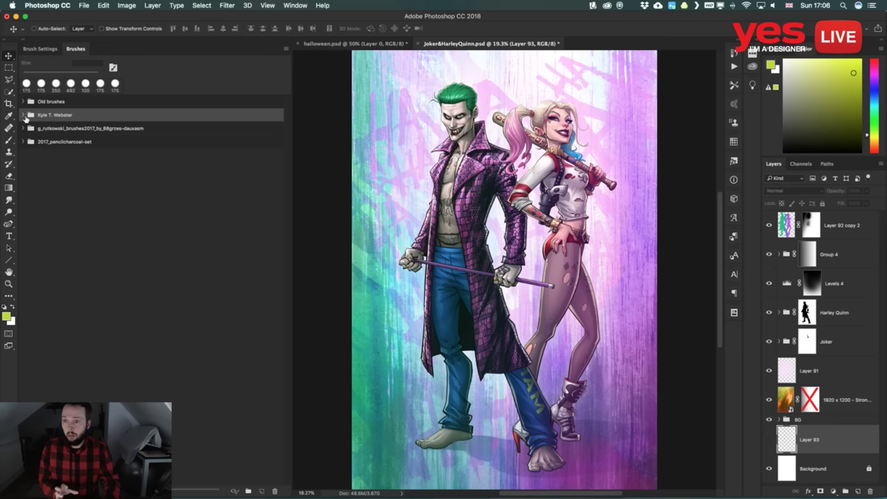
pyautogui.click(25, 115)
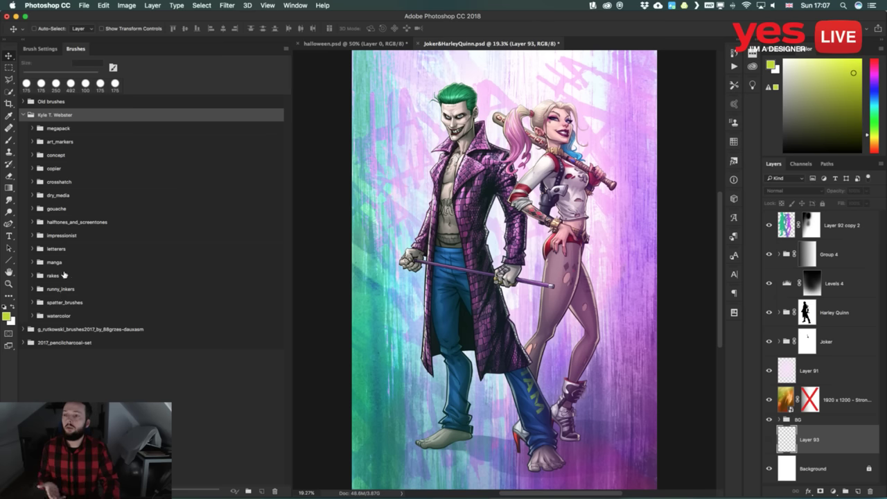
# Apply the Clean outlines layer comp and make Layer 93 visible
pyautogui.click(734, 313)
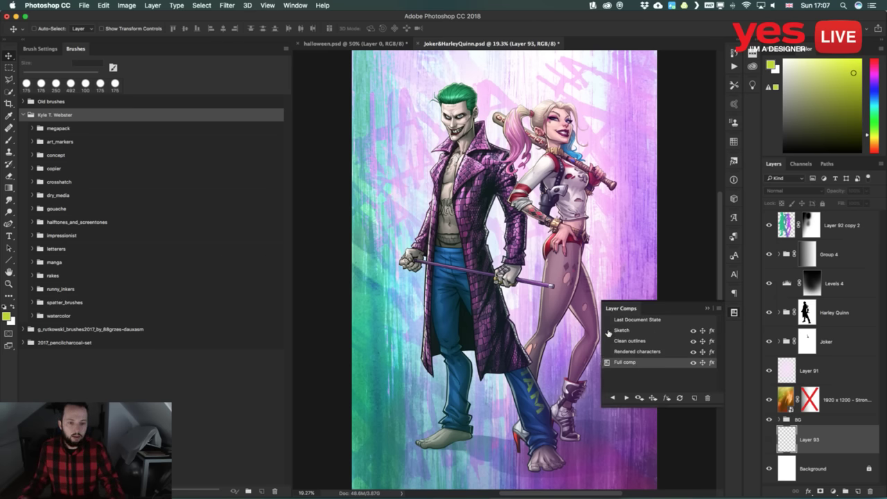
pyautogui.click(608, 341)
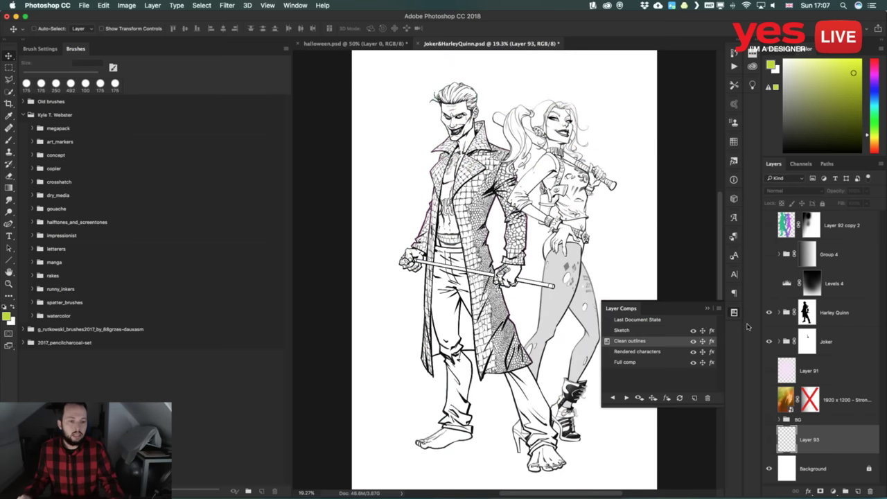
pyautogui.click(735, 314)
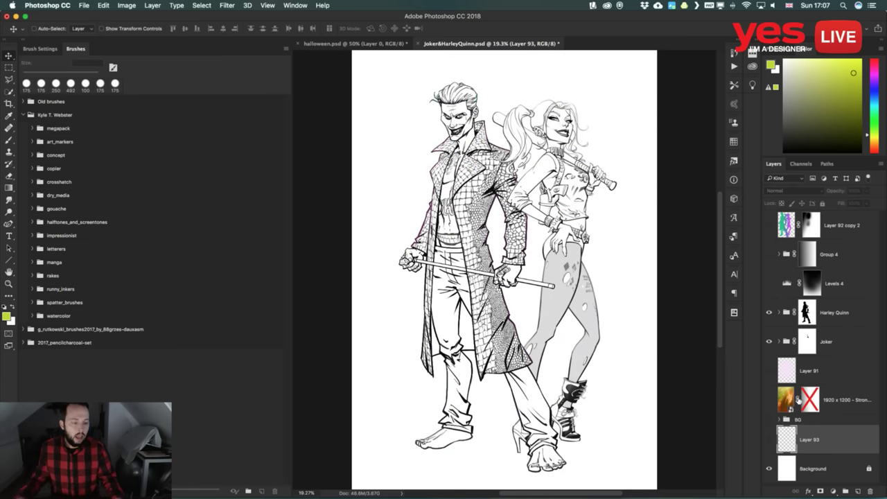
pyautogui.click(769, 440)
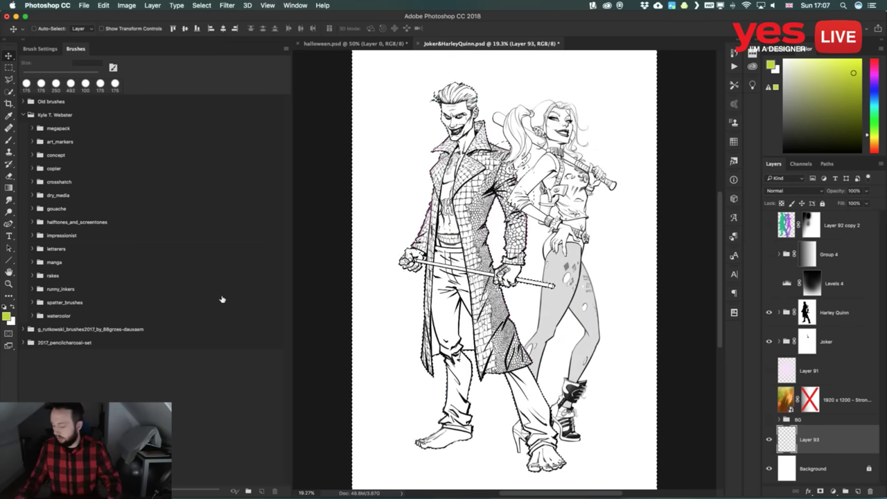
# Choose the 250 px Kyle's Real Watercolor Big Rou… brush from the watercolor group for painting around the Joker's head
pyautogui.press('z')
pyautogui.moveTo(432, 158); pyautogui.dragTo(486, 158)
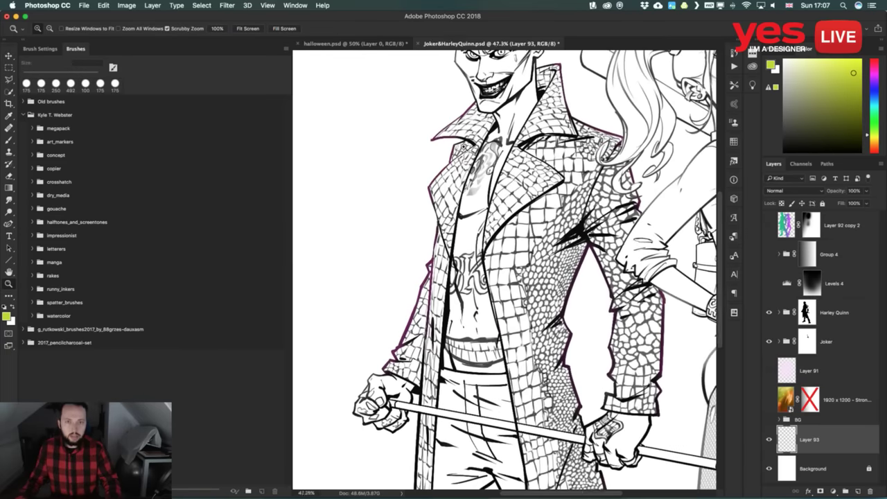
pyautogui.press('v')
pyautogui.scroll(3, 505, 271)
pyautogui.scroll(2, 376, 263)
pyautogui.press('b')
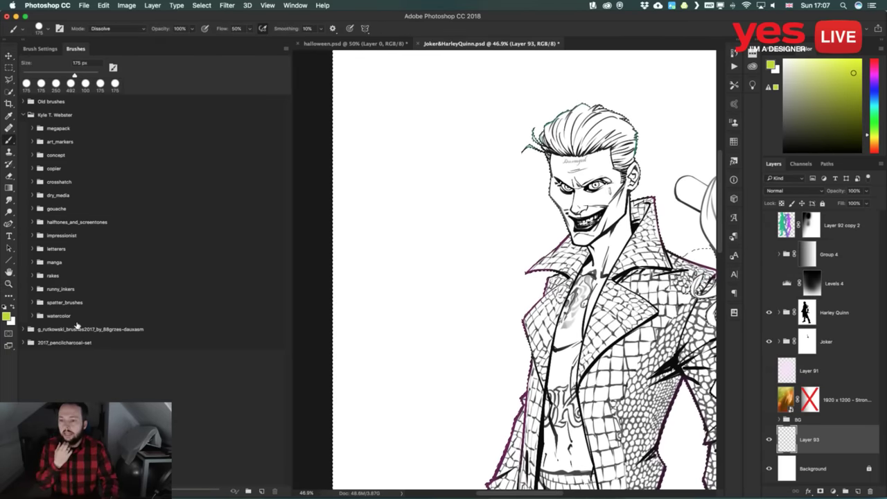
pyautogui.click(32, 315)
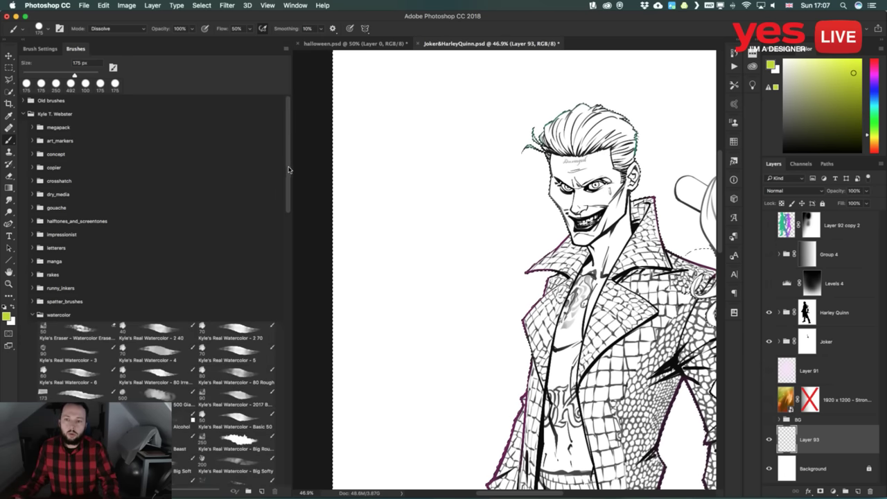
pyautogui.scroll(-5, 288, 219)
pyautogui.scroll(-1, 288, 219)
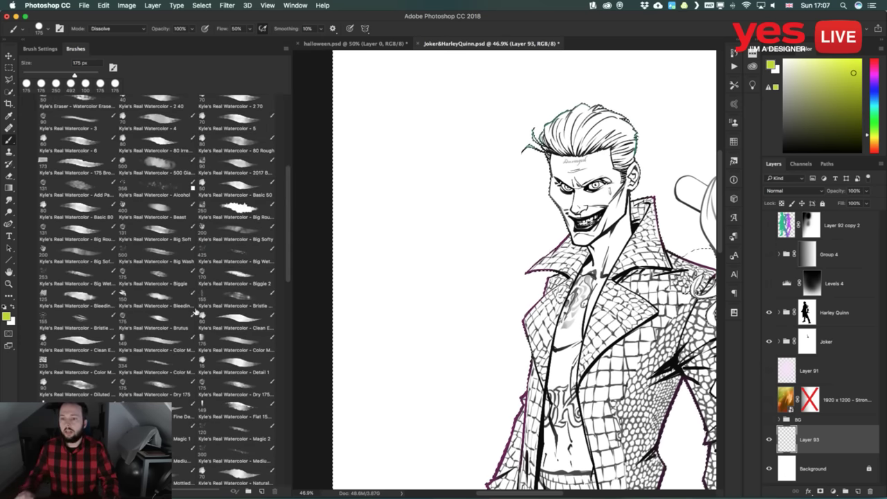
pyautogui.click(241, 213)
# Paint yellow-green watercolor washes behind the Joker on Layer 93, and undo the strokes
pyautogui.moveTo(472, 198)
pyautogui.mouseDown()
pyautogui.moveTo(416, 317)
pyautogui.moveTo(477, 367)
pyautogui.moveTo(492, 412)
pyautogui.mouseUp()
pyautogui.moveTo(444, 298)
pyautogui.mouseDown()
pyautogui.moveTo(407, 268)
pyautogui.moveTo(398, 236)
pyautogui.moveTo(388, 312)
pyautogui.moveTo(452, 371)
pyautogui.moveTo(444, 392)
pyautogui.moveTo(461, 416)
pyautogui.moveTo(462, 484)
pyautogui.moveTo(530, 194)
pyautogui.mouseUp()
pyautogui.moveTo(518, 150)
pyautogui.mouseDown()
pyautogui.moveTo(434, 126)
pyautogui.moveTo(493, 147)
pyautogui.moveTo(555, 216)
pyautogui.mouseUp()
pyautogui.moveTo(683, 186); pyautogui.dragTo(693, 156)
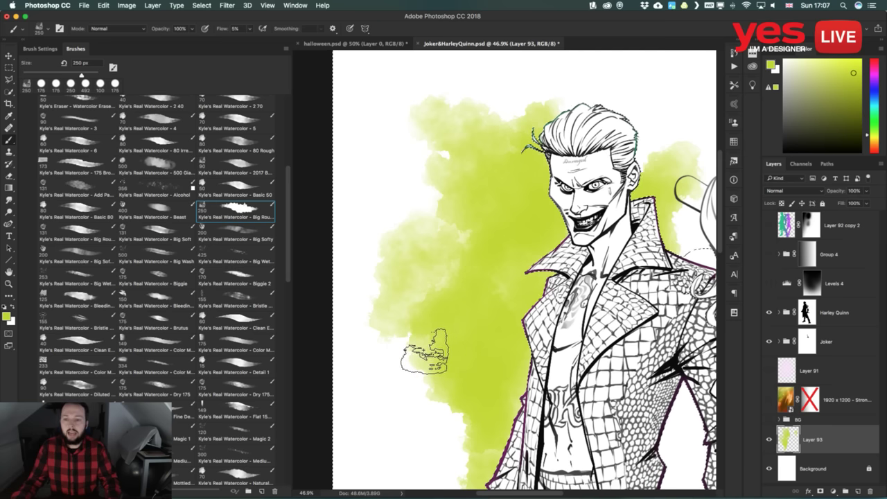
pyautogui.press('super+alt+z')
pyautogui.press('super+alt+z')
pyautogui.press('super+alt+z')
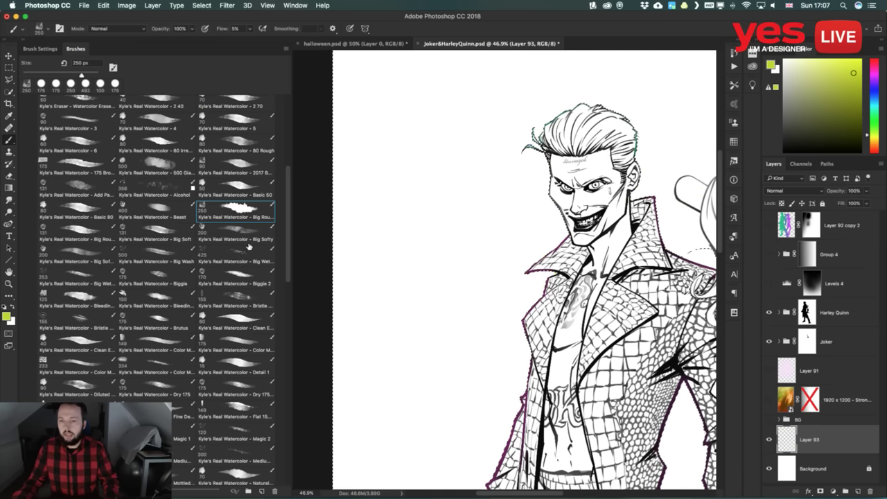
# Restore part of the yellow-green wash, brush a bright green over it beside the Joker, and undo the green strokes
pyautogui.press('super+shift+z')
pyautogui.click(875, 108)
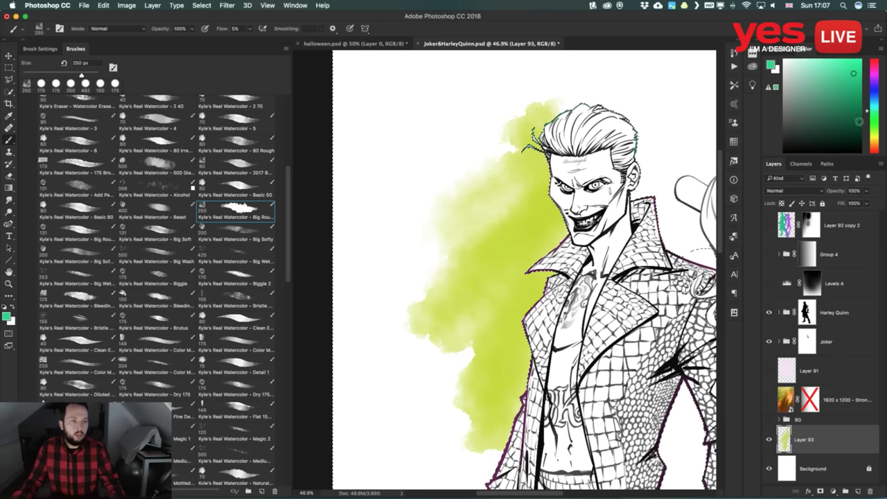
pyautogui.moveTo(555, 224)
pyautogui.mouseDown()
pyautogui.moveTo(503, 266)
pyautogui.moveTo(530, 287)
pyautogui.mouseUp()
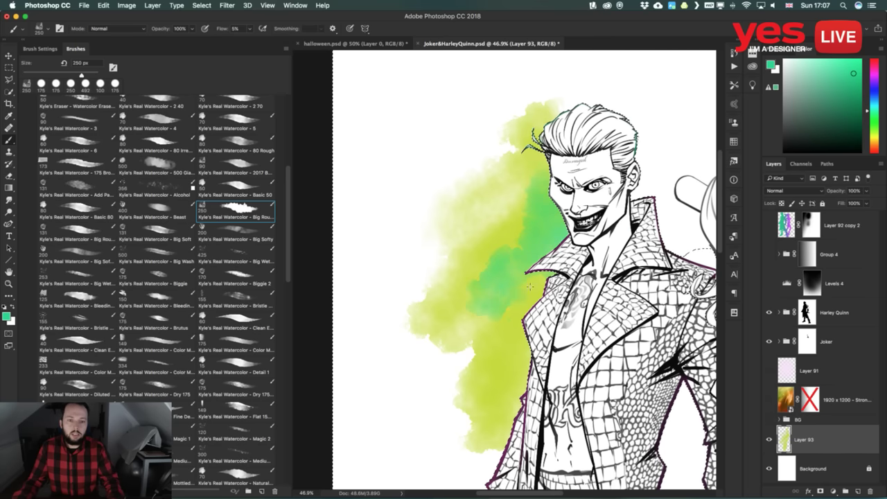
pyautogui.moveTo(517, 372); pyautogui.dragTo(495, 208)
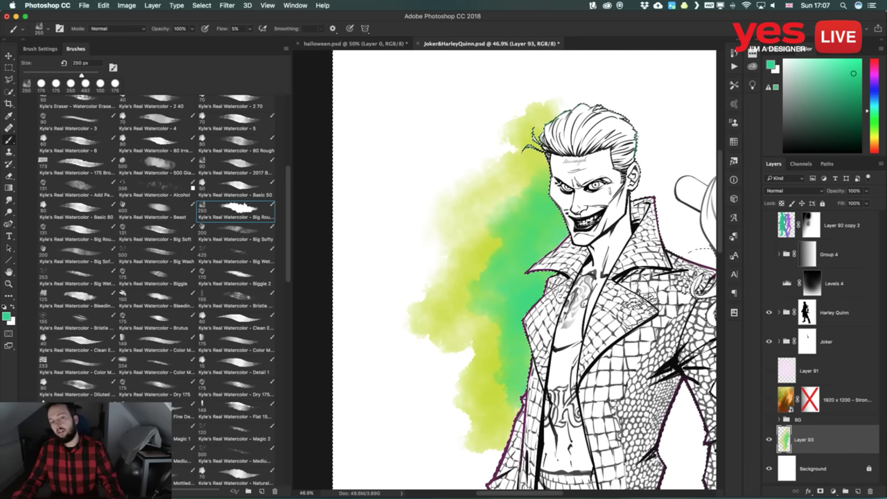
pyautogui.press('super+alt+z')
pyautogui.press('super+alt+z')
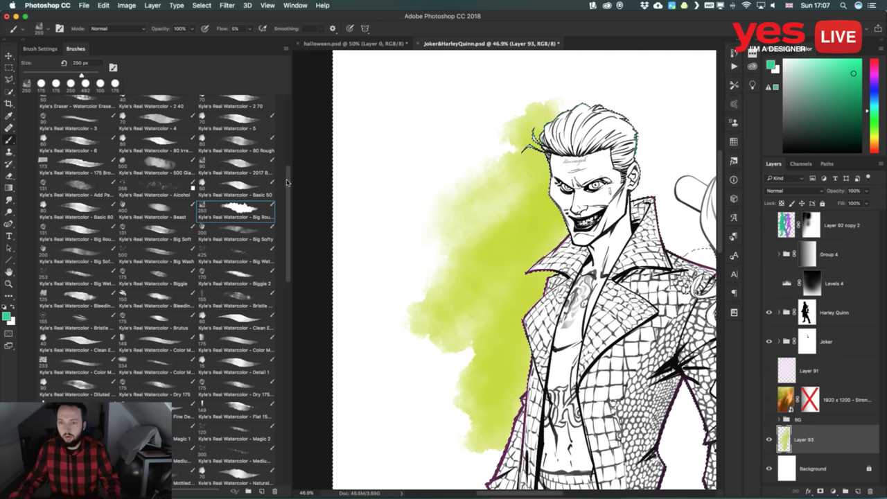
# Clear the wash from Layer 93 and enlarge the Kyle's Real Watercolor - 2 70 brush to about 198 px
pyautogui.scroll(3, 290, 187)
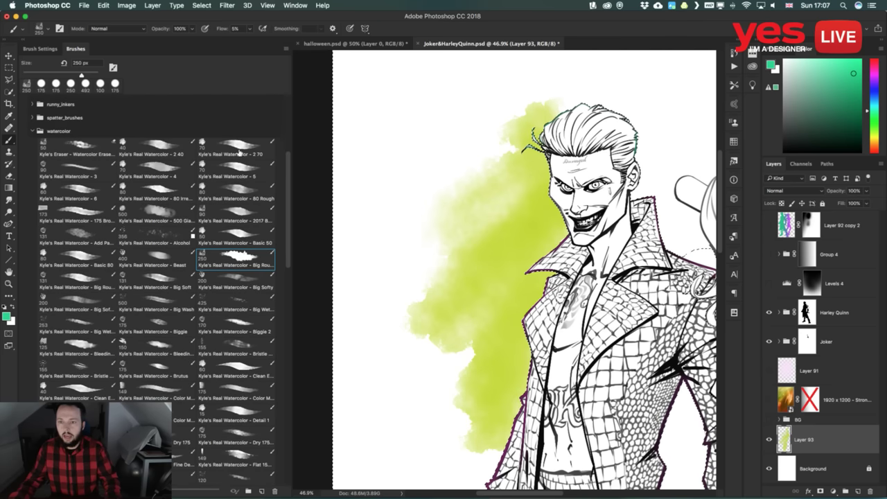
pyautogui.click(240, 149)
pyautogui.press('BackSpace')
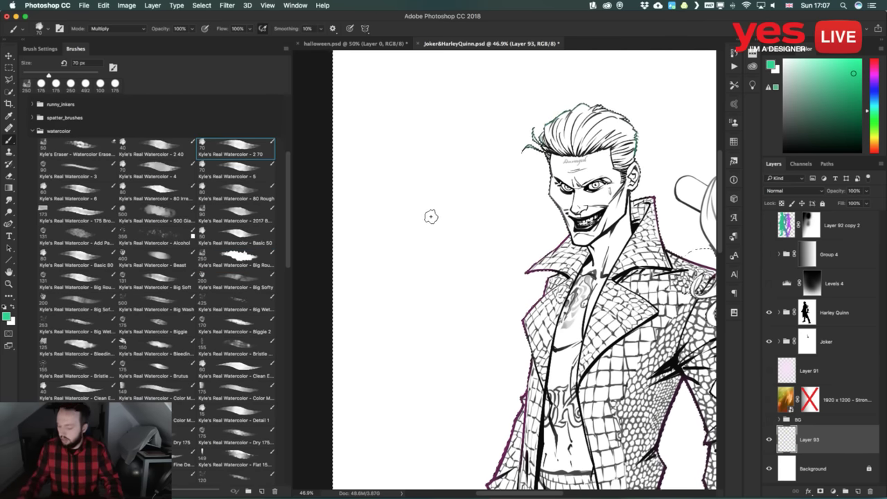
pyautogui.keyDown('ctrl'); pyautogui.keyDown('alt'); pyautogui.moveTo(428, 221); pyautogui.dragTo(485, 221); pyautogui.keyUp('alt'); pyautogui.keyUp('ctrl')
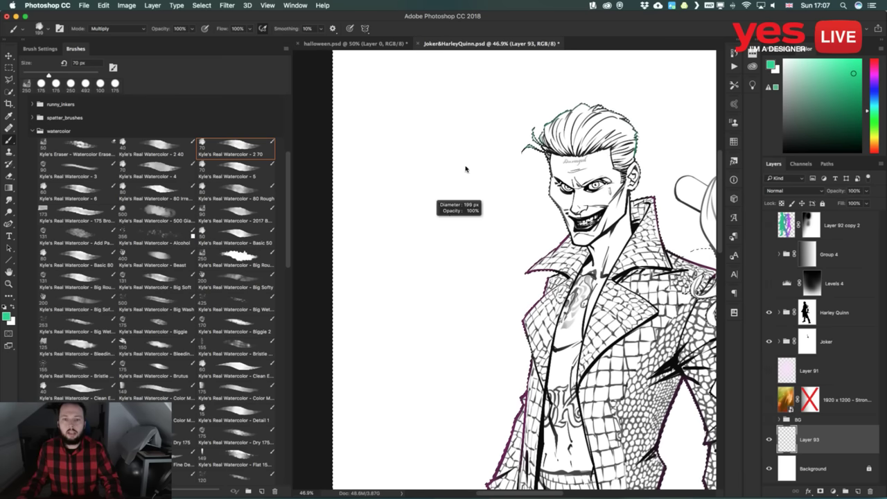
# Paint overlapping green strokes with the Real Watercolor - 2 70 brush beside the Joker's face and coat, and undo them
pyautogui.moveTo(463, 168)
pyautogui.mouseDown()
pyautogui.moveTo(490, 150)
pyautogui.moveTo(489, 182)
pyautogui.moveTo(463, 232)
pyautogui.mouseUp()
pyautogui.keyDown('shift'); pyautogui.click(492, 149); pyautogui.keyUp('shift')
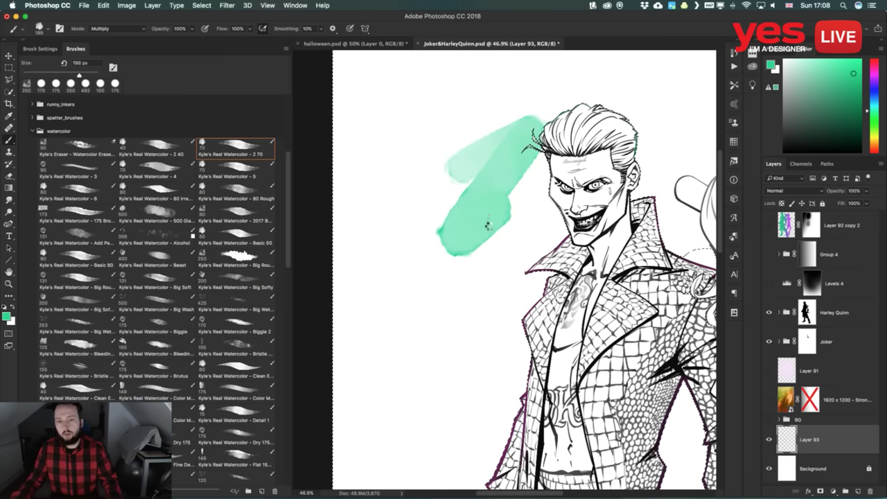
pyautogui.press('super+alt+z')
pyautogui.press('super+alt+z')
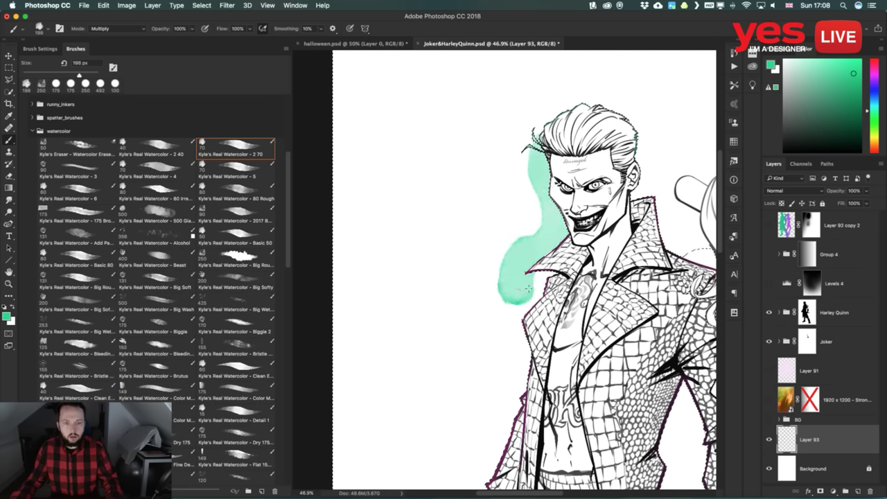
pyautogui.moveTo(491, 342)
pyautogui.mouseDown()
pyautogui.moveTo(478, 343)
pyautogui.moveTo(517, 340)
pyautogui.mouseUp()
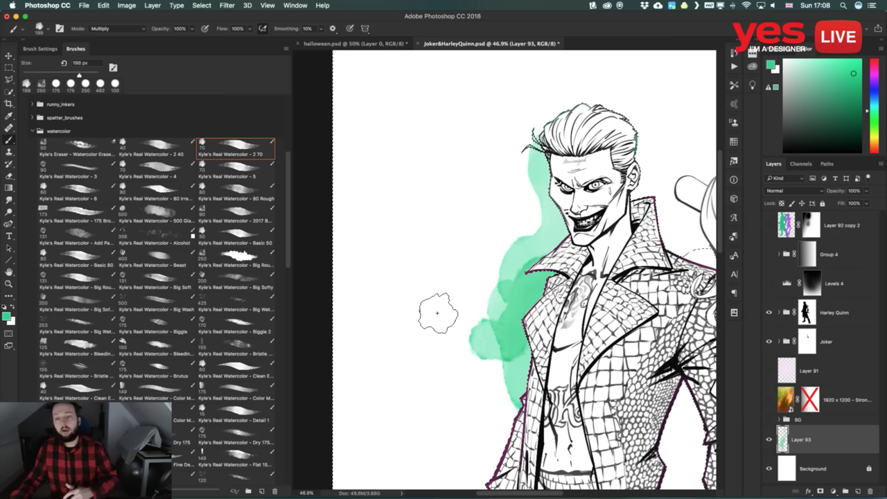
pyautogui.press('super+z')
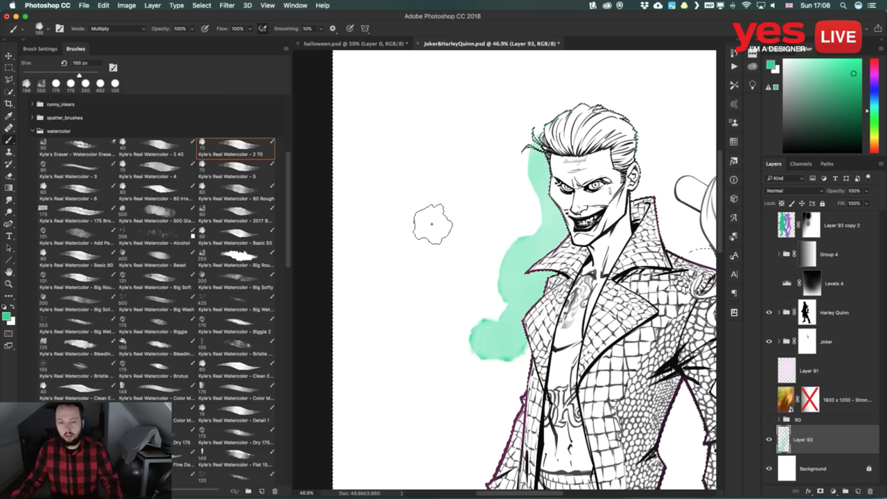
pyautogui.press('super+alt+z')
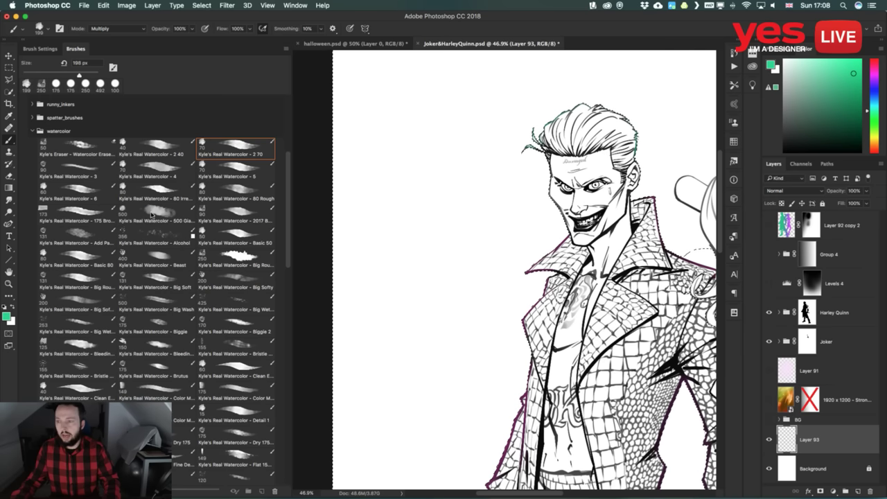
# Paint soft green washes beside the Joker with the 500 px Kyle's Real Watercolor 500 Gla… brush, and undo the last strokes
pyautogui.click(147, 218)
pyautogui.moveTo(494, 187)
pyautogui.mouseDown()
pyautogui.moveTo(482, 271)
pyautogui.moveTo(519, 330)
pyautogui.mouseUp()
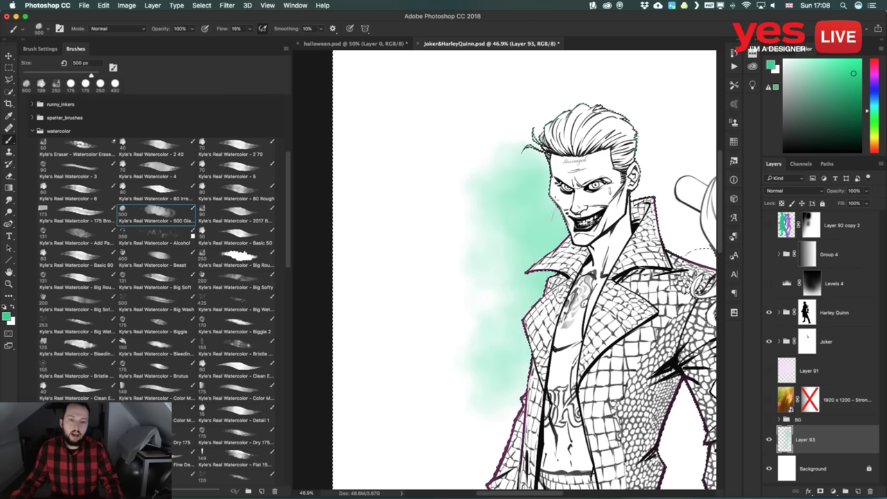
pyautogui.moveTo(499, 201)
pyautogui.mouseDown()
pyautogui.moveTo(496, 229)
pyautogui.moveTo(494, 222)
pyautogui.mouseUp()
pyautogui.moveTo(462, 255)
pyautogui.mouseDown()
pyautogui.moveTo(443, 326)
pyautogui.moveTo(485, 388)
pyautogui.moveTo(457, 395)
pyautogui.mouseUp()
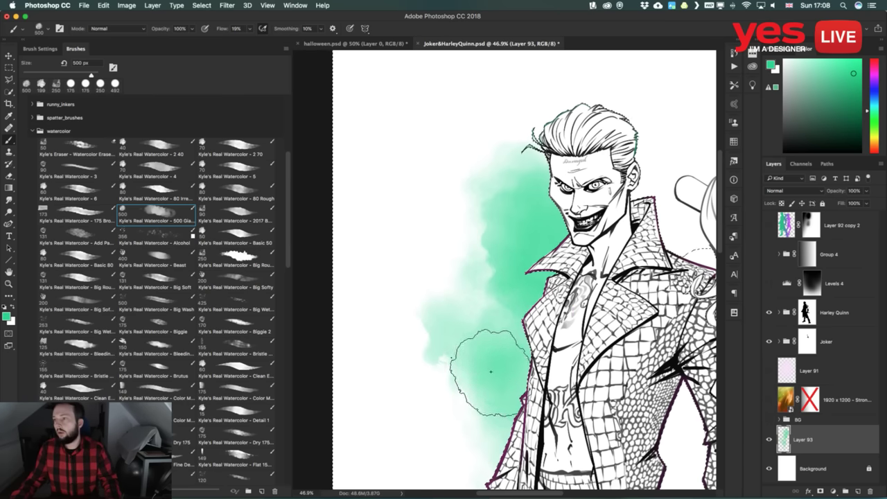
pyautogui.press('super+alt+z')
pyautogui.press('super+alt+z')
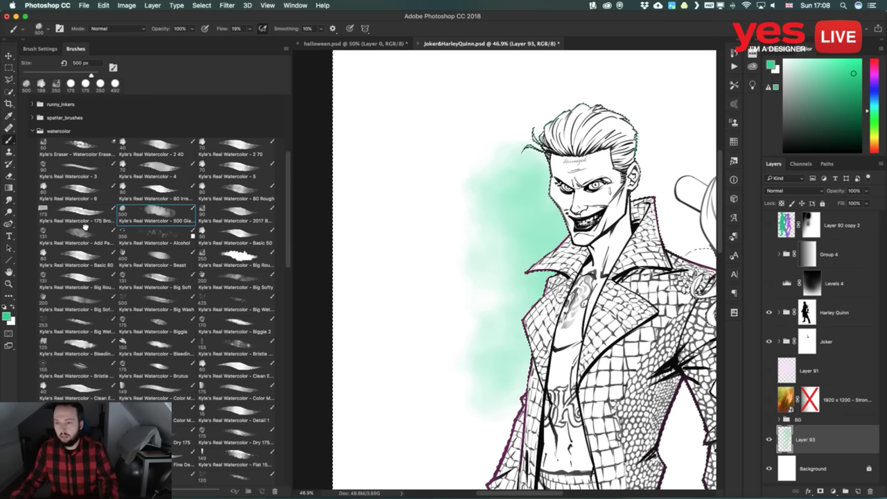
# Select the 356 px Kyle's Real Watercolor - Alcohol brush and undo the remaining green wash on Layer 93
pyautogui.click(88, 237)
pyautogui.click(154, 236)
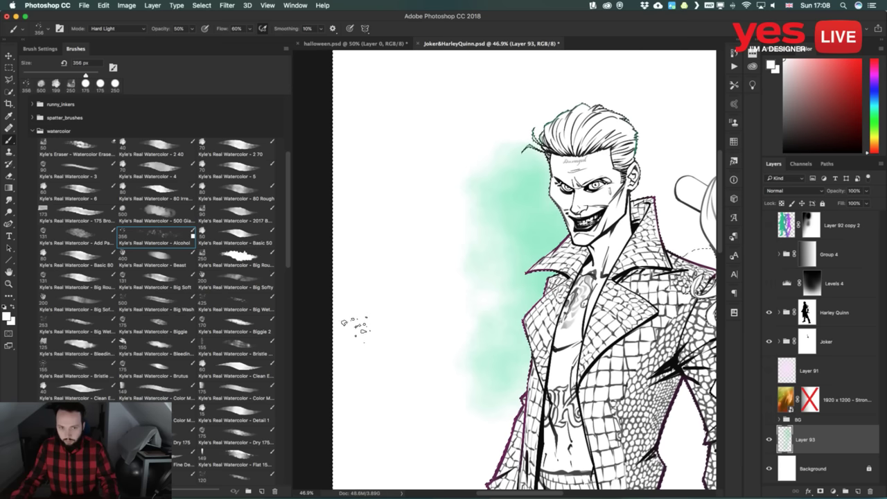
pyautogui.press('super+z')
# Collapse the watercolor group and try the 300 px Kyle's Paintbox - Seurat brush from the impressionist group beside the Joker
pyautogui.click(30, 132)
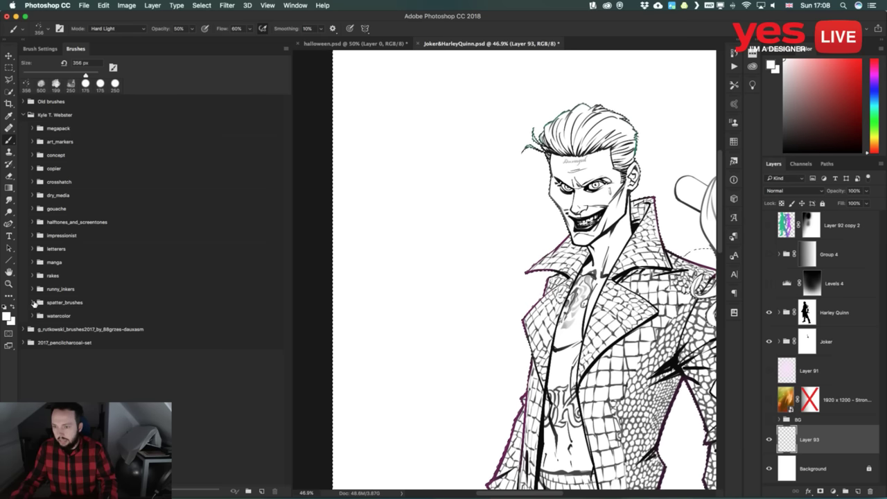
pyautogui.click(32, 235)
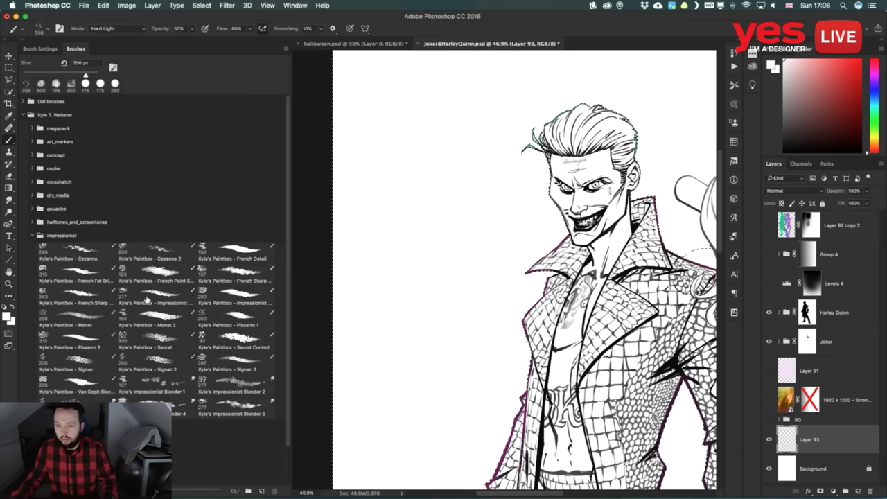
pyautogui.click(157, 340)
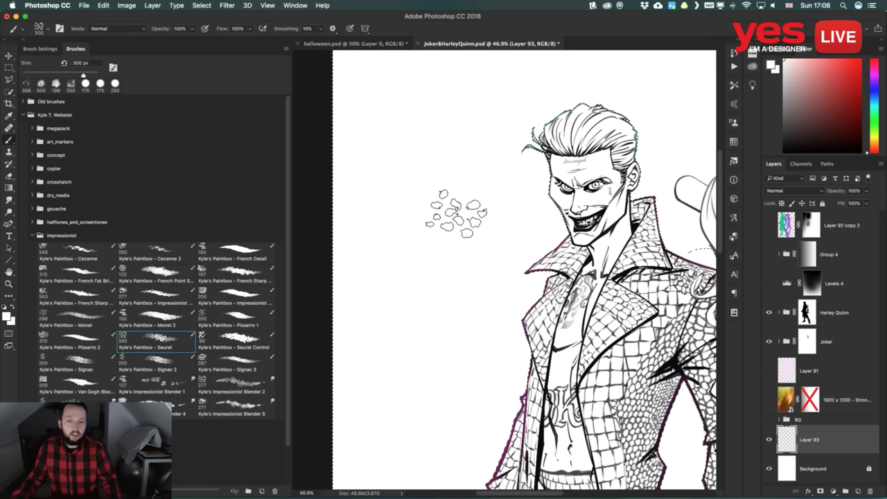
pyautogui.click(460, 310)
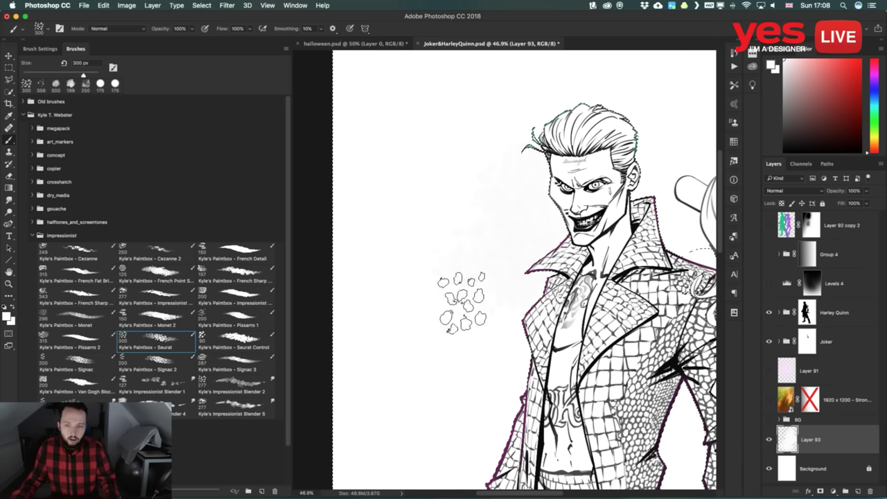
pyautogui.hotkey('ctrl', 'z')
# Choose the Kyle's Paintbox - Seurat Control brush with a red foreground colour, and undo a test stroke beside the Joker
pyautogui.click(239, 338)
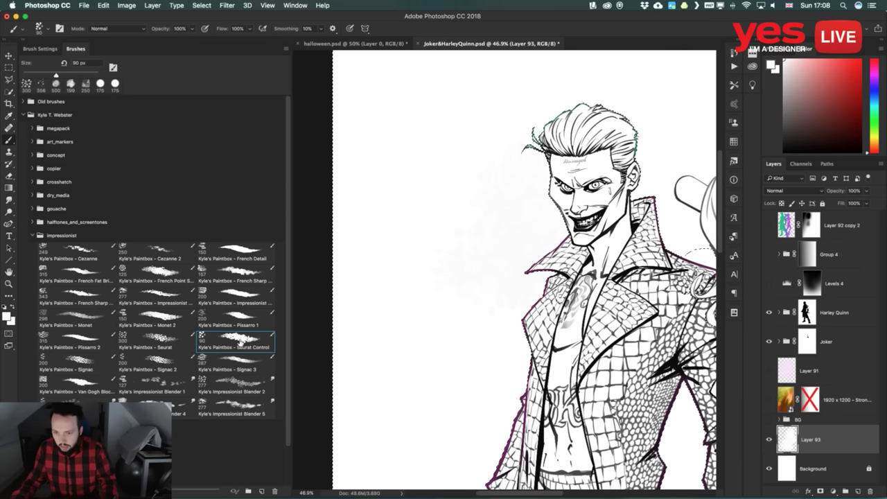
pyautogui.click(476, 274)
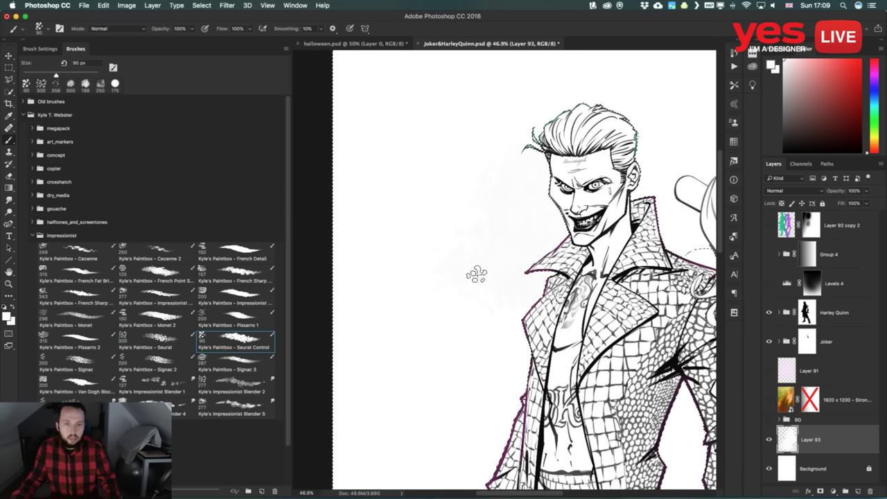
pyautogui.click(859, 64)
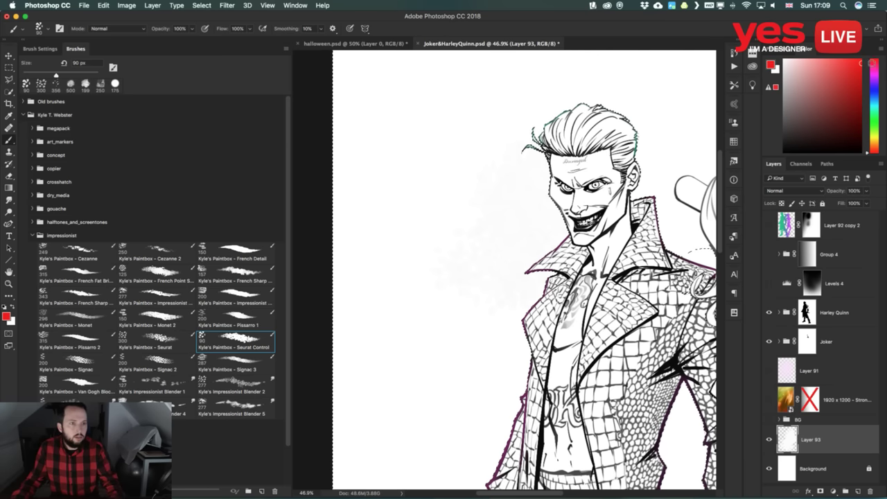
pyautogui.moveTo(447, 222)
pyautogui.mouseDown()
pyautogui.moveTo(489, 239)
pyautogui.moveTo(541, 200)
pyautogui.mouseUp()
pyautogui.hotkey('ctrl', 'z')
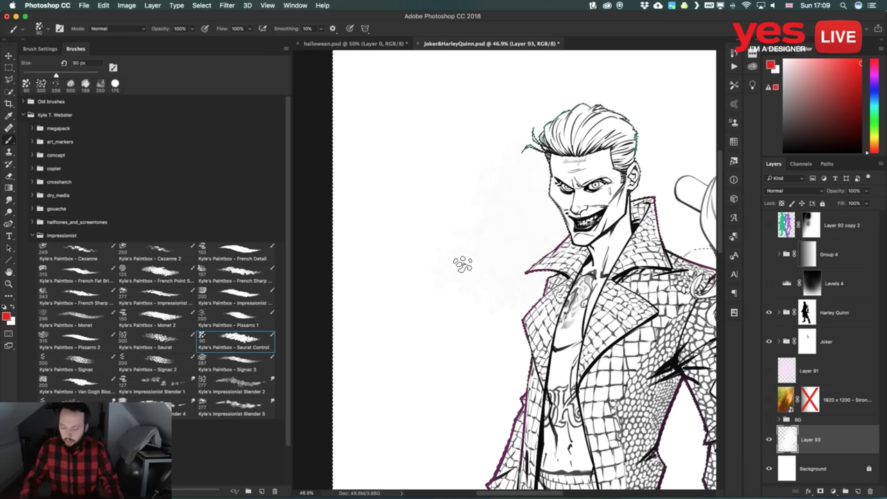
# Enlarge the Seurat Control brush to 150 px and paint clustered red dabs beside the Joker's face and collar
pyautogui.press(']')
pyautogui.press(']')
pyautogui.press(']')
pyautogui.moveTo(481, 208); pyautogui.dragTo(506, 257)
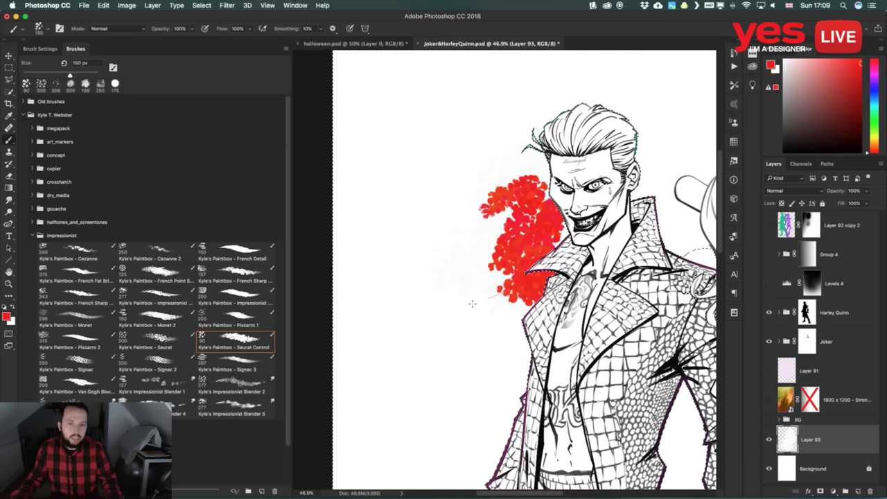
# Extend the red Seurat Control dabs beside the Joker's coat, and undo all the dabs on Layer 93
pyautogui.moveTo(472, 304); pyautogui.dragTo(513, 357)
pyautogui.hotkey('ctrl', 'z')
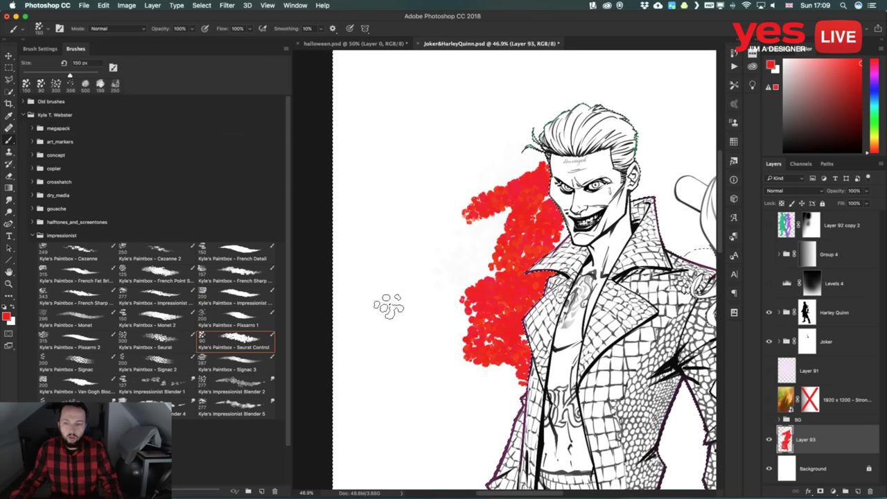
pyautogui.hotkey('ctrl', 'z')
pyautogui.hotkey('ctrl', 'alt', 'z')
pyautogui.hotkey('ctrl', 'alt', 'z')
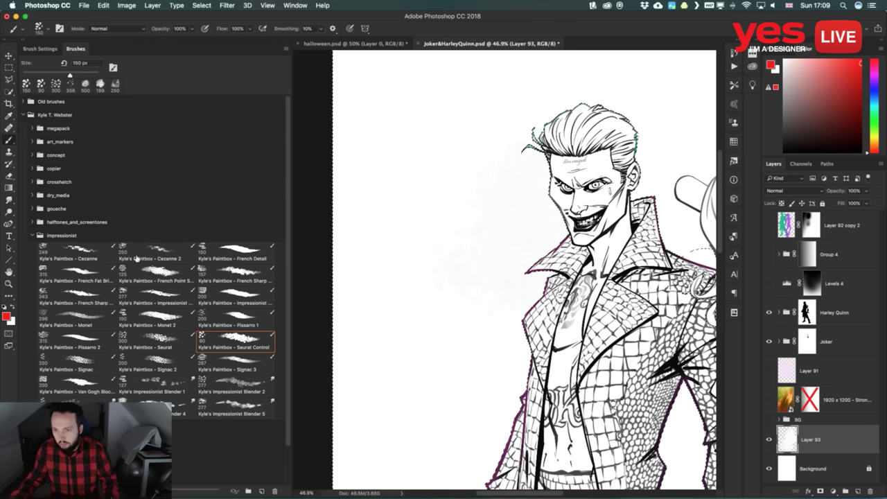
# Try the 250 px Kyle's Paintbox - Cezanne 2 brush with red strokes beside the Joker's face and coat, and undo them
pyautogui.click(149, 253)
pyautogui.moveTo(503, 182)
pyautogui.mouseDown()
pyautogui.moveTo(542, 181)
pyautogui.moveTo(478, 222)
pyautogui.moveTo(463, 220)
pyautogui.moveTo(459, 270)
pyautogui.moveTo(496, 289)
pyautogui.moveTo(502, 325)
pyautogui.moveTo(447, 389)
pyautogui.moveTo(430, 305)
pyautogui.mouseUp()
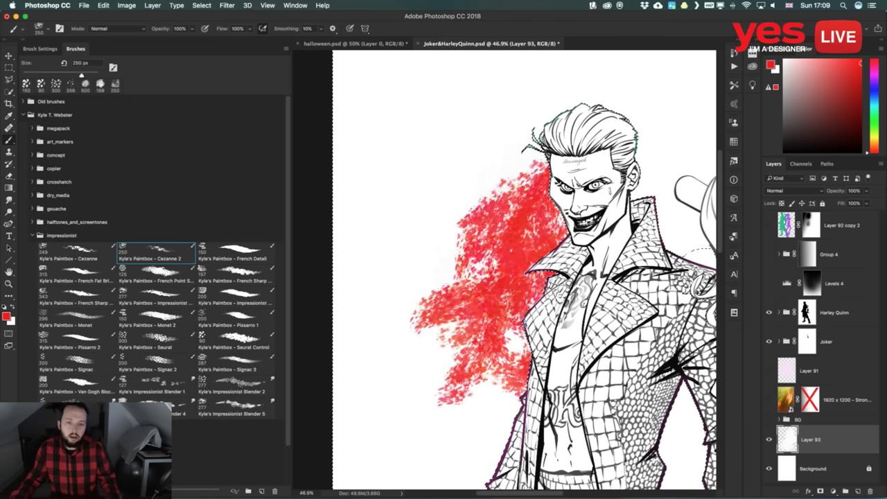
pyautogui.moveTo(484, 351)
pyautogui.mouseDown()
pyautogui.moveTo(483, 381)
pyautogui.moveTo(499, 429)
pyautogui.moveTo(485, 187)
pyautogui.moveTo(464, 179)
pyautogui.moveTo(434, 208)
pyautogui.moveTo(485, 298)
pyautogui.moveTo(482, 312)
pyautogui.mouseUp()
pyautogui.press('super+z')
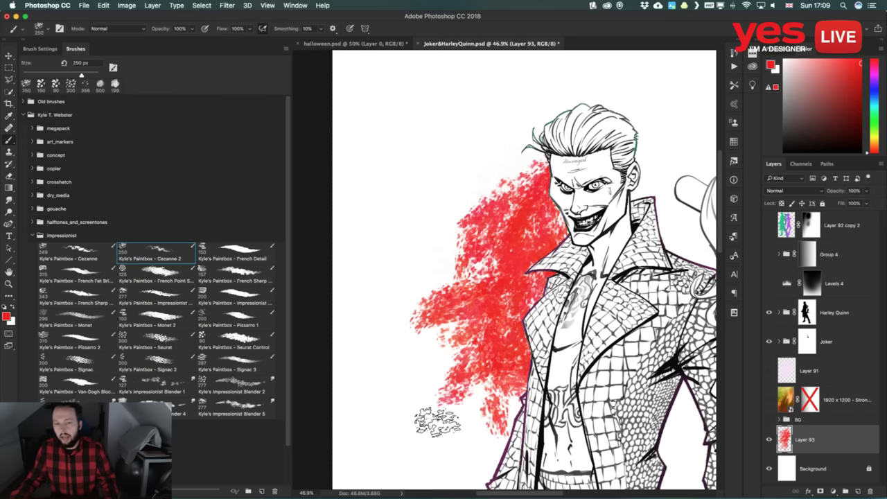
pyautogui.press('alt+super+z')
pyautogui.press('alt+super+z')
pyautogui.press('alt+super+z')
# Try the 296 px Kyle's Paintbox - Monet brush with broad red strokes beside the Joker, and undo them
pyautogui.click(84, 362)
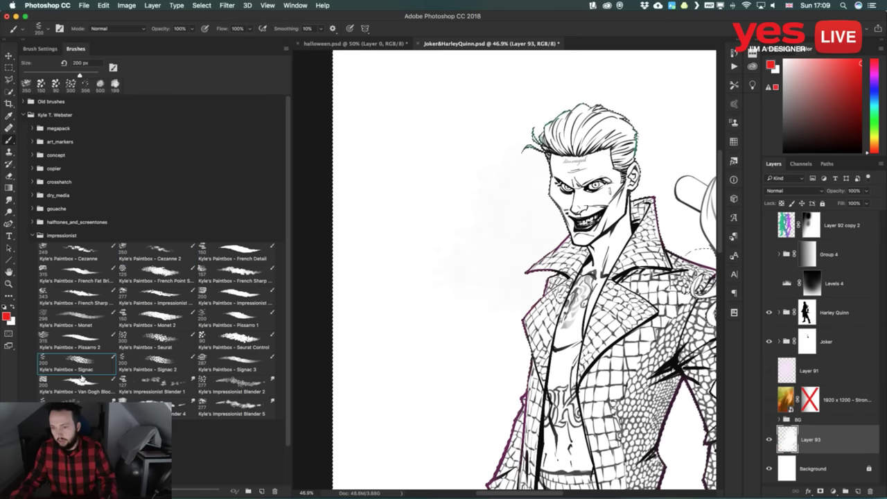
pyautogui.click(83, 319)
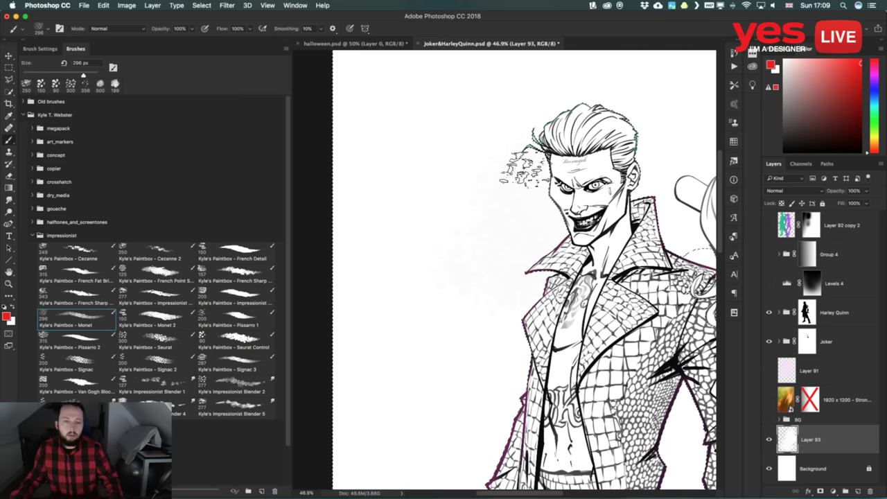
pyautogui.moveTo(506, 182)
pyautogui.mouseDown()
pyautogui.moveTo(475, 237)
pyautogui.moveTo(481, 289)
pyautogui.moveTo(464, 324)
pyautogui.moveTo(447, 348)
pyautogui.moveTo(380, 388)
pyautogui.moveTo(461, 396)
pyautogui.moveTo(496, 452)
pyautogui.moveTo(553, 369)
pyautogui.moveTo(472, 250)
pyautogui.mouseUp()
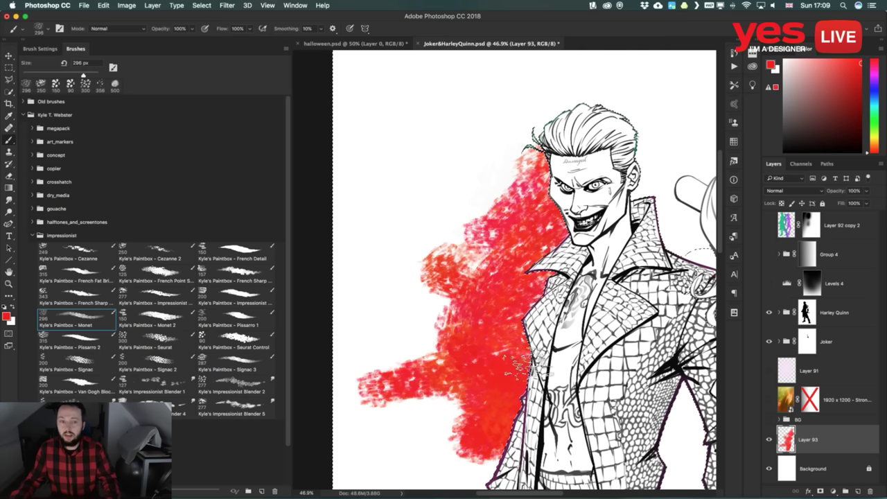
pyautogui.press('super+z')
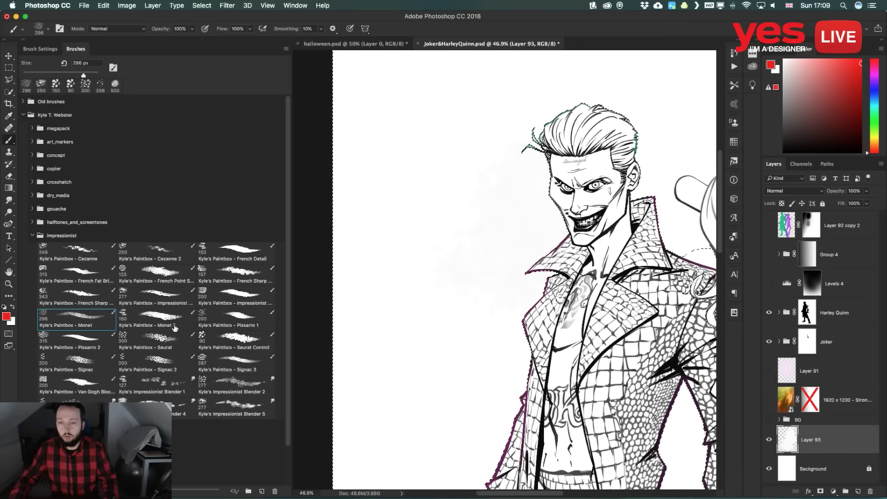
# Paint a red-orange patch on the white area beside the Joker's coat with the 287 px Kyle's Paintbox - Signac 3 brush
pyautogui.click(176, 323)
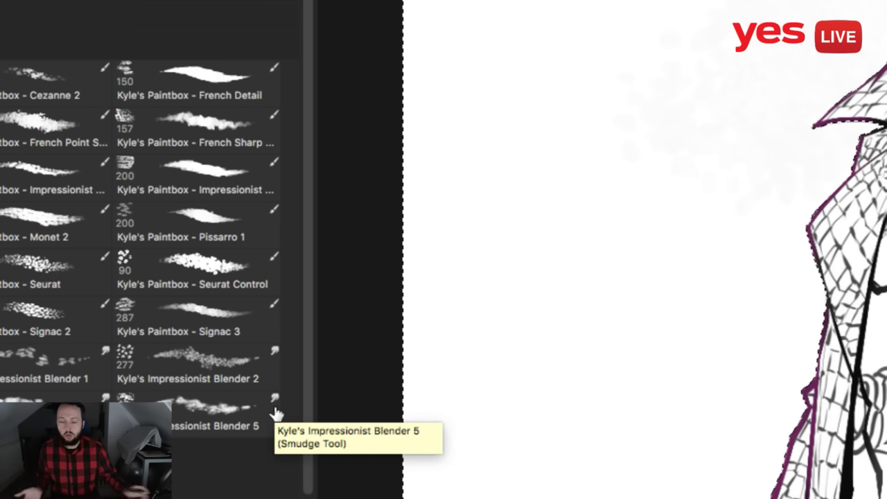
pyautogui.click(241, 222)
pyautogui.moveTo(409, 326)
pyautogui.mouseDown()
pyautogui.moveTo(555, 267)
pyautogui.moveTo(646, 277)
pyautogui.moveTo(683, 208)
pyautogui.moveTo(604, 248)
pyautogui.mouseUp()
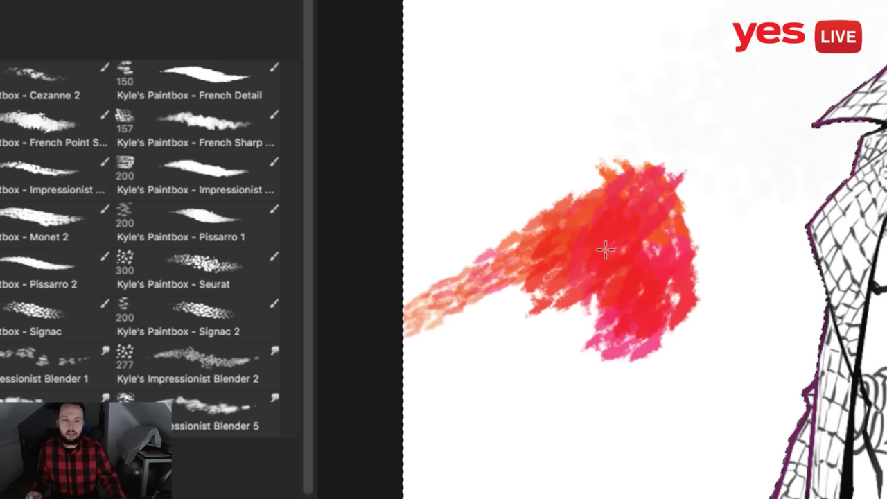
# Try smudging the red-orange patch with Kyle's Impressionist Blender 5, and undo the smudge
pyautogui.click(227, 418)
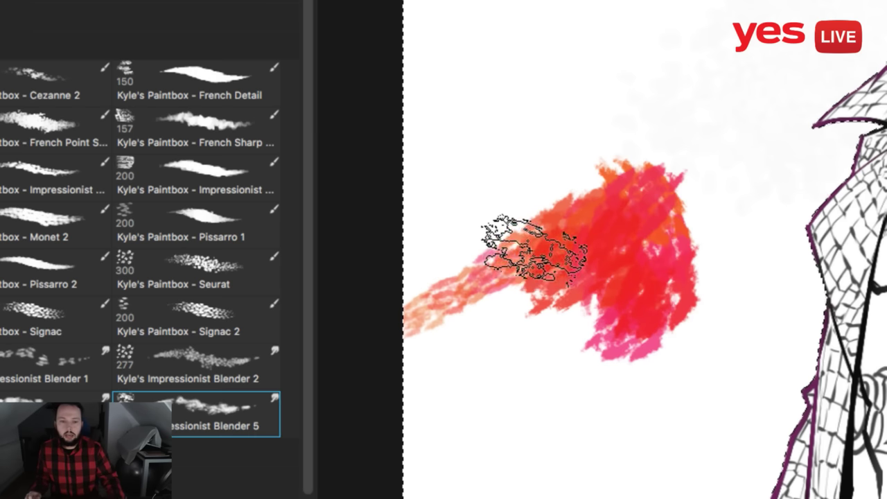
pyautogui.moveTo(534, 249)
pyautogui.mouseDown()
pyautogui.moveTo(565, 283)
pyautogui.moveTo(562, 212)
pyautogui.moveTo(570, 252)
pyautogui.moveTo(529, 301)
pyautogui.moveTo(552, 263)
pyautogui.moveTo(573, 315)
pyautogui.mouseUp()
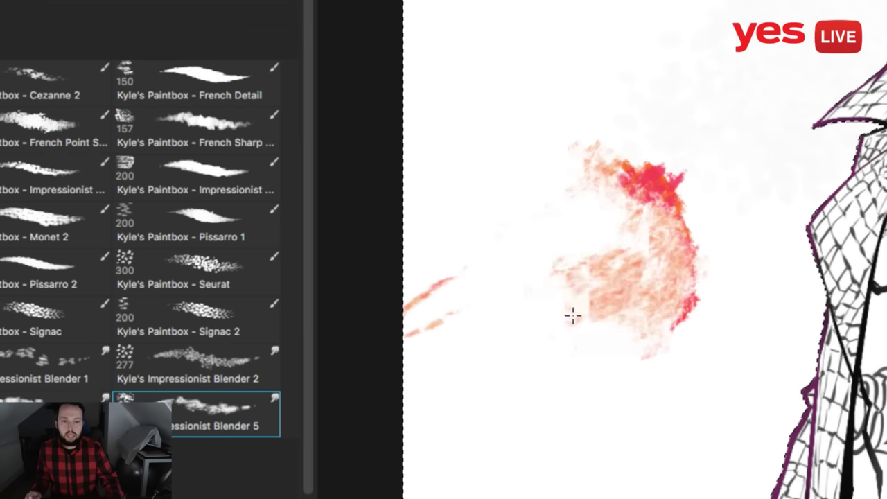
pyautogui.hotkey('ctrl', 'z')
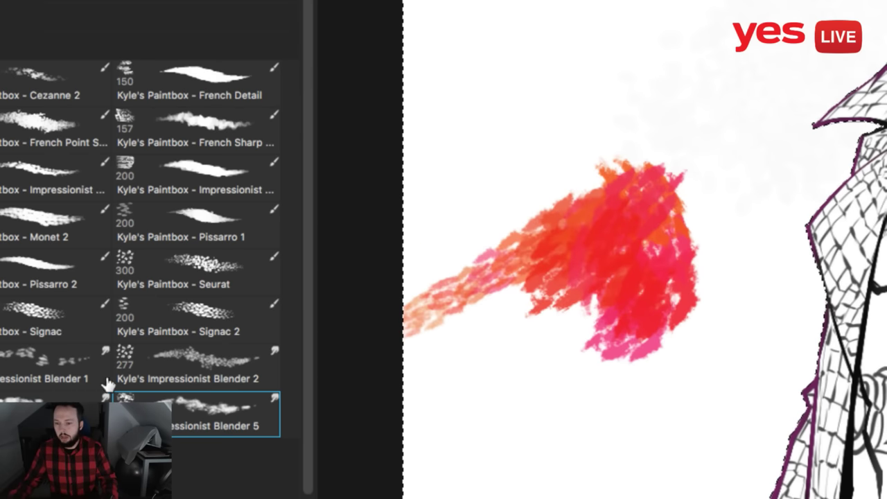
# Smudge the red-orange patch outward to the Joker's coat with the 127 px Kyle's Impressionist Blender 1
pyautogui.click(203, 379)
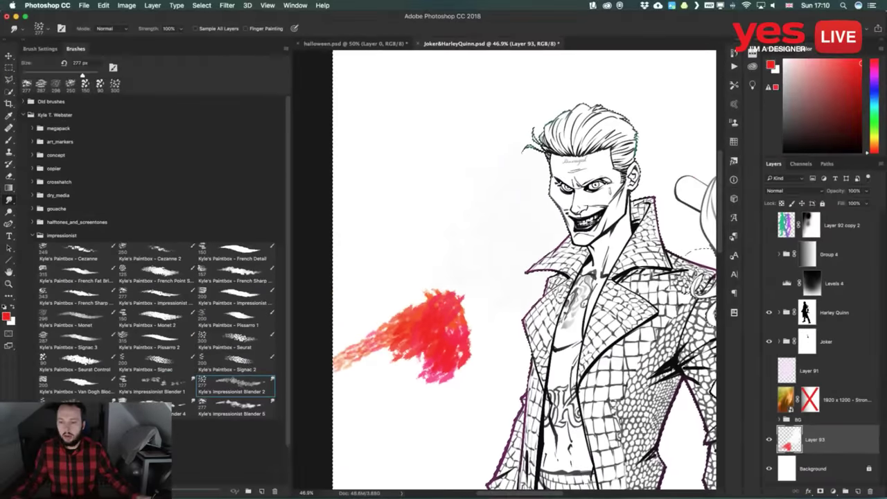
pyautogui.click(167, 380)
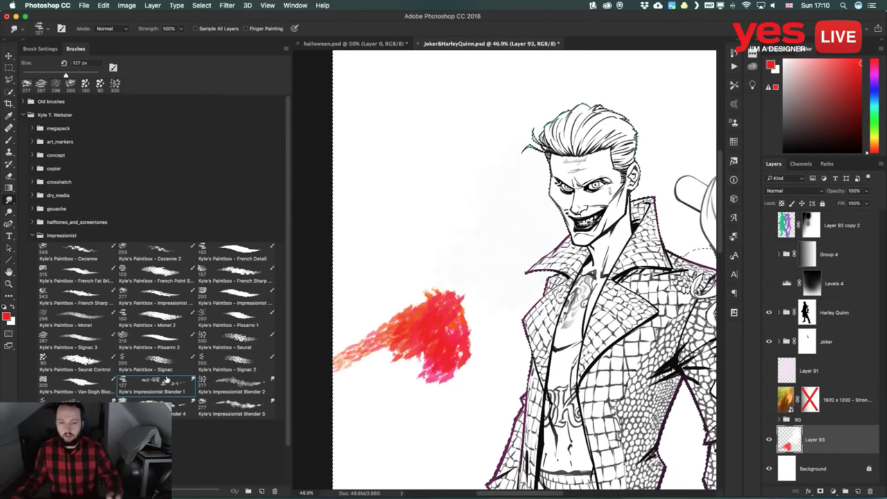
pyautogui.moveTo(426, 314)
pyautogui.mouseDown()
pyautogui.moveTo(430, 298)
pyautogui.moveTo(440, 319)
pyautogui.moveTo(391, 305)
pyautogui.moveTo(437, 381)
pyautogui.moveTo(375, 361)
pyautogui.moveTo(464, 344)
pyautogui.moveTo(478, 323)
pyautogui.moveTo(451, 305)
pyautogui.mouseUp()
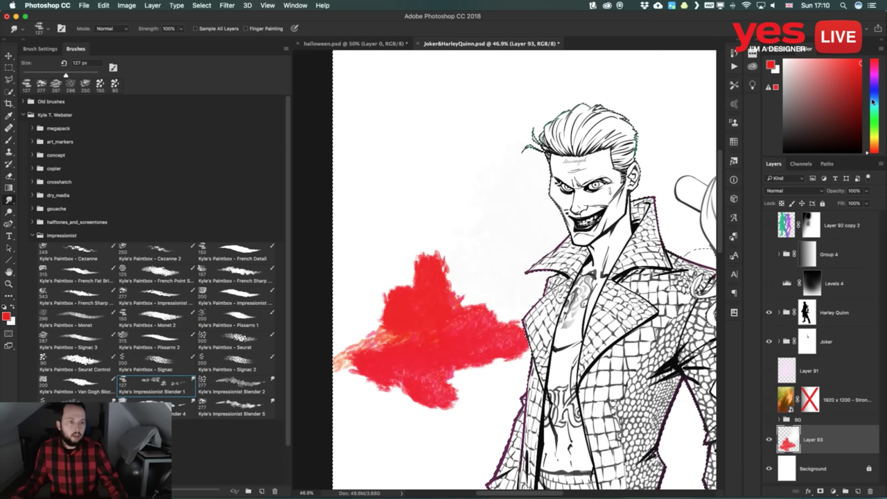
# Set a cyan foreground colour and paint over the red patch with the 300 px Seurat and 200 px Pissarro 1 brushes
pyautogui.click(873, 102)
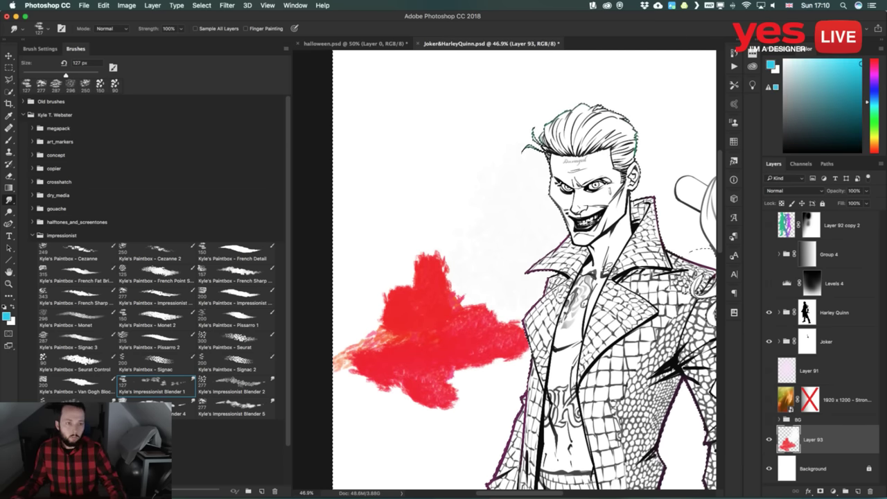
pyautogui.click(236, 339)
pyautogui.moveTo(451, 329)
pyautogui.mouseDown()
pyautogui.moveTo(385, 364)
pyautogui.moveTo(470, 363)
pyautogui.moveTo(436, 321)
pyautogui.moveTo(407, 253)
pyautogui.moveTo(452, 272)
pyautogui.moveTo(480, 300)
pyautogui.moveTo(518, 309)
pyautogui.moveTo(522, 298)
pyautogui.moveTo(439, 224)
pyautogui.moveTo(428, 259)
pyautogui.moveTo(491, 231)
pyautogui.moveTo(509, 238)
pyautogui.moveTo(527, 302)
pyautogui.mouseUp()
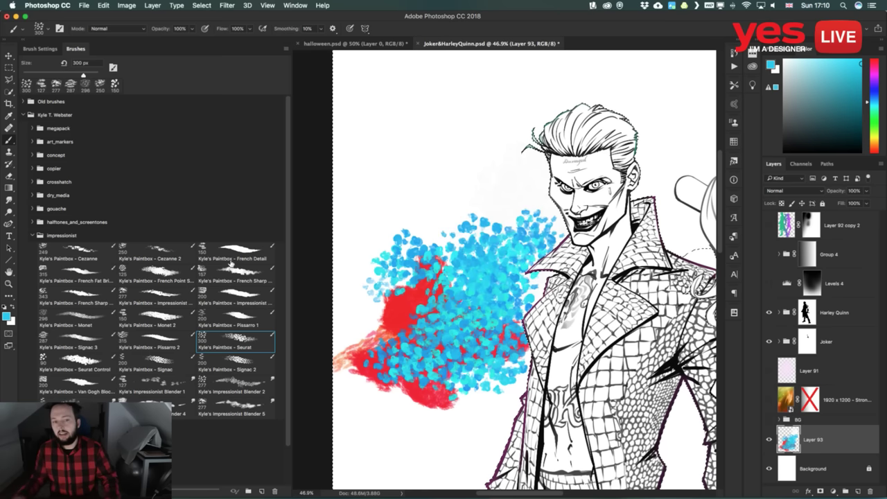
pyautogui.click(229, 319)
pyautogui.moveTo(468, 201)
pyautogui.mouseDown()
pyautogui.moveTo(520, 201)
pyautogui.moveTo(443, 270)
pyautogui.mouseUp()
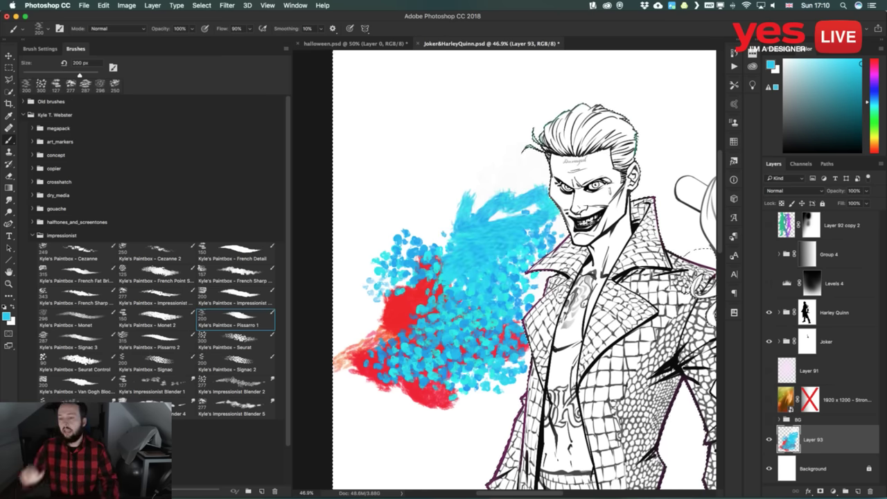
# Examine the brush management options, including Get More Brushes, and collapse the impressionist brush group
pyautogui.click(30, 235)
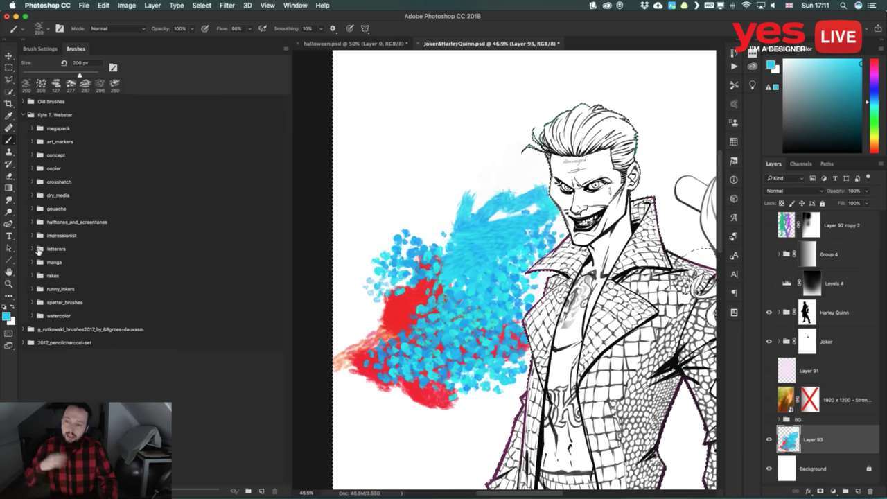
pyautogui.click(30, 235)
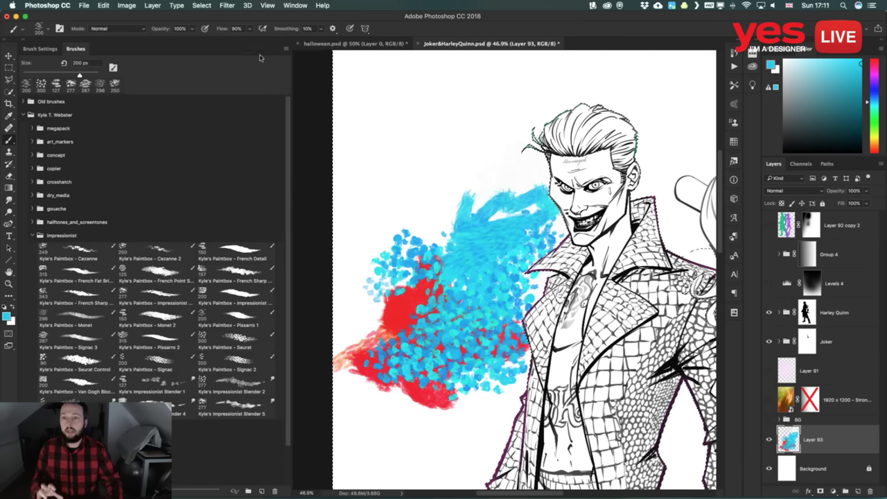
pyautogui.click(285, 48)
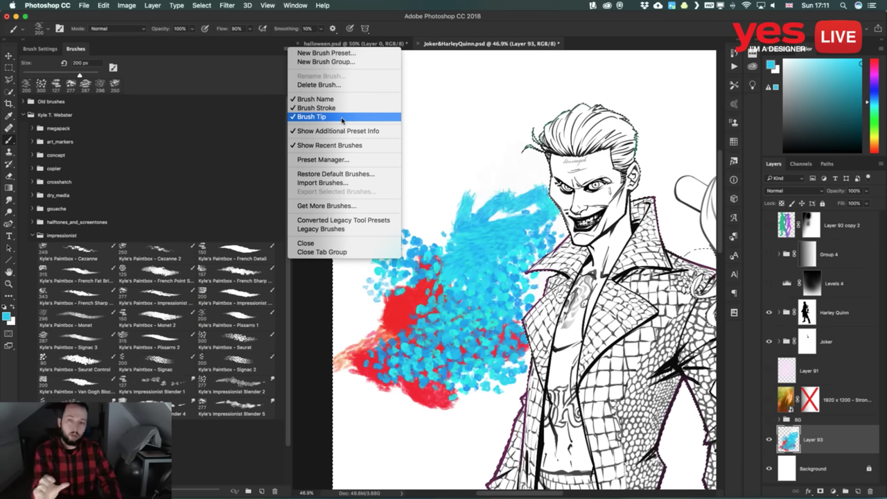
pyautogui.click(32, 235)
pyautogui.click(32, 235)
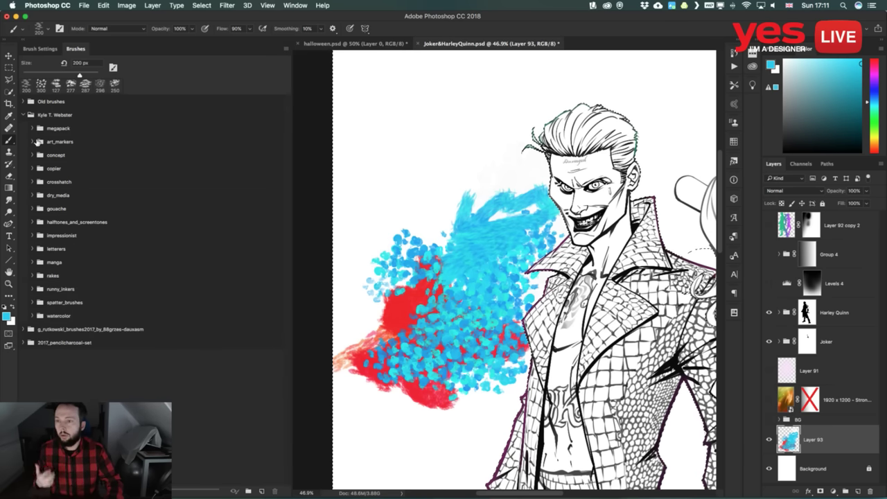
# Try the first 259 px brush of the concept group over the blue and red patch, undo the strokes, and collapse the group
pyautogui.click(32, 155)
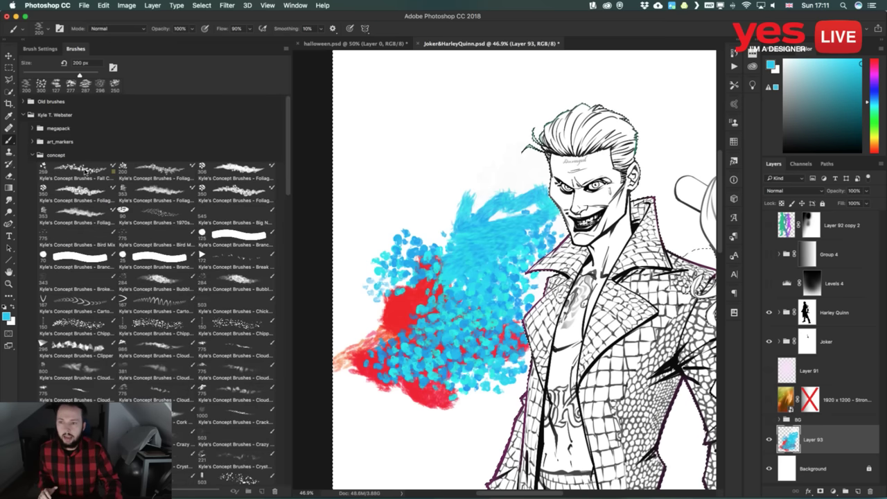
pyautogui.click(77, 171)
pyautogui.moveTo(444, 245)
pyautogui.mouseDown()
pyautogui.moveTo(473, 258)
pyautogui.moveTo(443, 233)
pyautogui.moveTo(413, 277)
pyautogui.moveTo(482, 323)
pyautogui.moveTo(444, 374)
pyautogui.mouseUp()
pyautogui.press('super+alt+z')
pyautogui.press('super+alt+z')
pyautogui.press('super+alt+z')
pyautogui.press('super+alt+z')
pyautogui.press('super+alt+z')
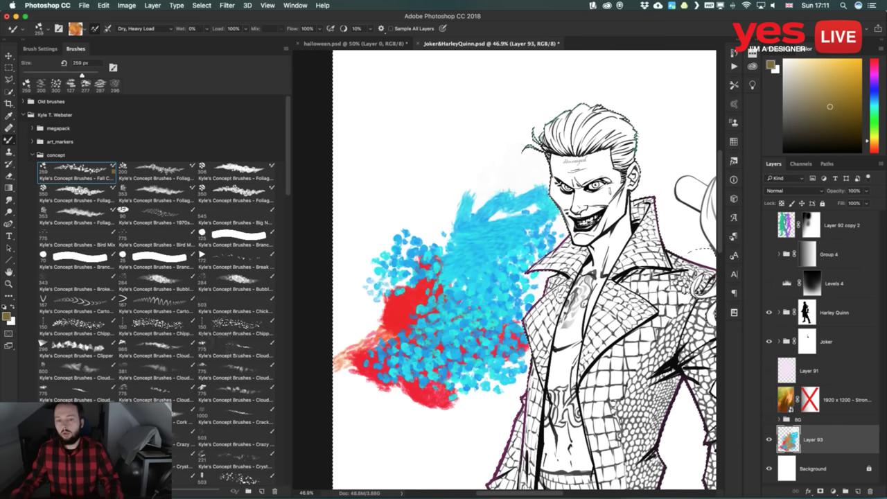
pyautogui.click(32, 155)
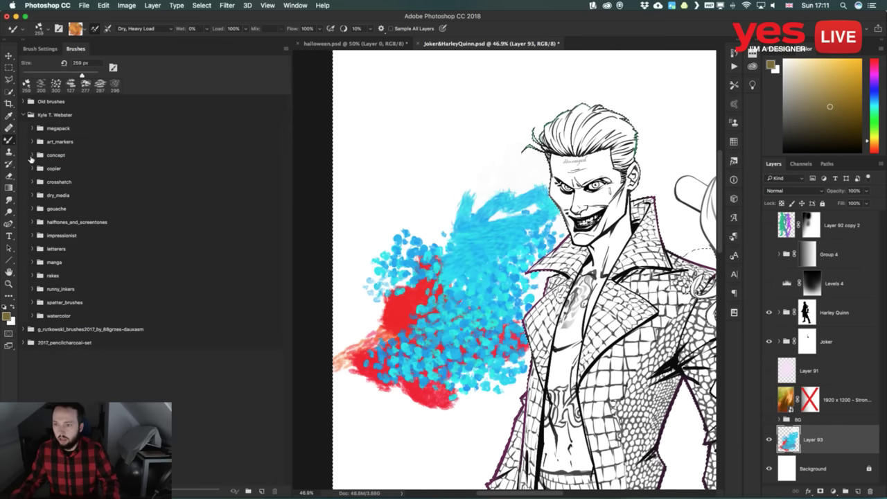
# Choose Kyle's Dry Media - Rough Eraser from the dry_media group and enlarge it to 175 px
pyautogui.click(33, 195)
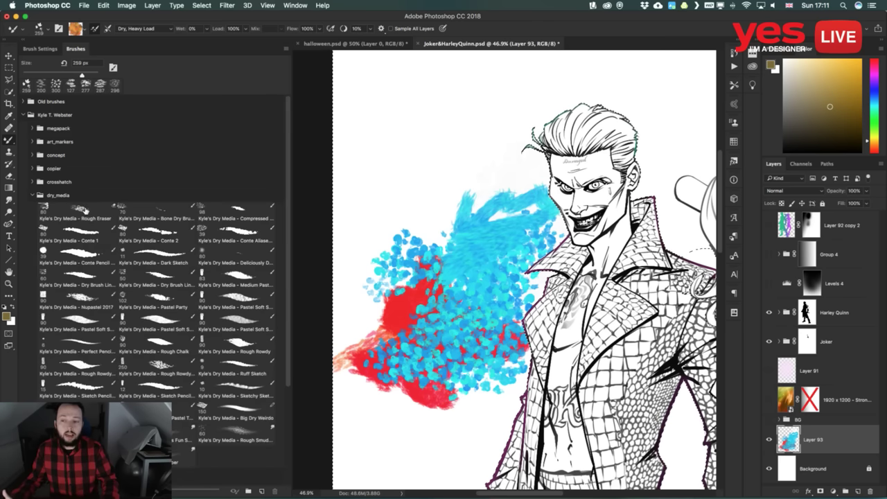
pyautogui.click(88, 216)
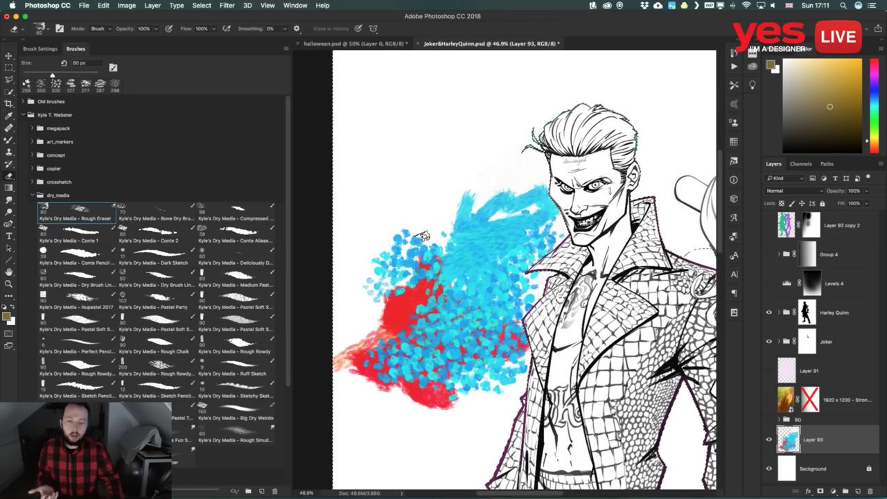
pyautogui.press(']')
pyautogui.press(']')
pyautogui.press(']')
pyautogui.press(']')
pyautogui.press(']')
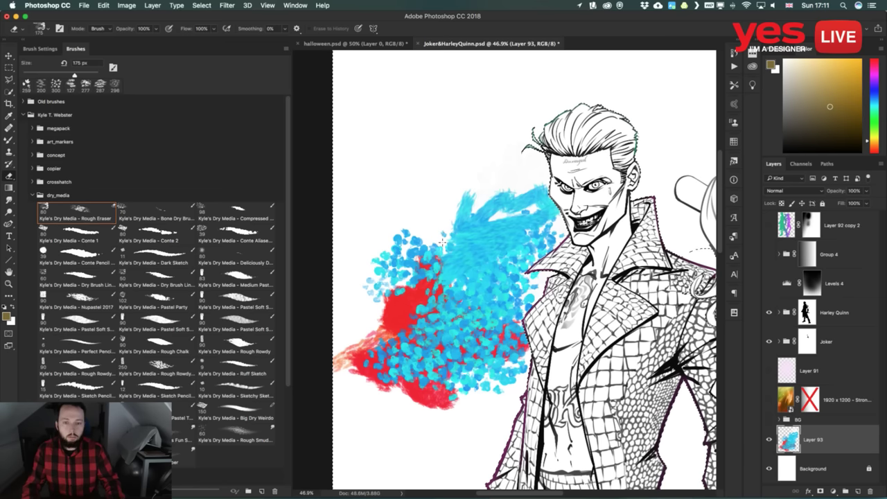
# Erase the outer edges of the blue and red patch on Layer 93 with the Rough Eraser for a grainy border
pyautogui.moveTo(434, 240)
pyautogui.mouseDown()
pyautogui.moveTo(401, 232)
pyautogui.moveTo(355, 315)
pyautogui.moveTo(377, 344)
pyautogui.mouseUp()
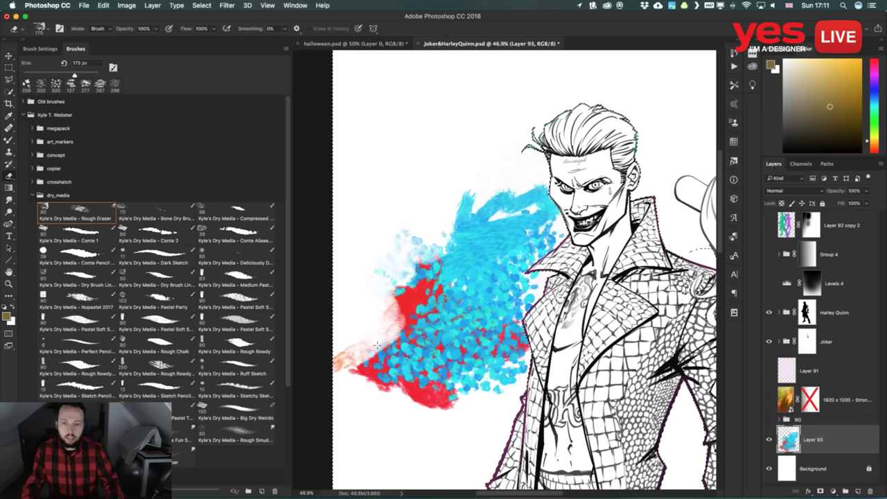
pyautogui.moveTo(321, 351)
pyautogui.mouseDown()
pyautogui.moveTo(406, 405)
pyautogui.moveTo(430, 396)
pyautogui.moveTo(406, 404)
pyautogui.moveTo(439, 401)
pyautogui.moveTo(446, 412)
pyautogui.moveTo(503, 387)
pyautogui.moveTo(381, 403)
pyautogui.moveTo(374, 367)
pyautogui.moveTo(394, 312)
pyautogui.moveTo(382, 332)
pyautogui.moveTo(394, 326)
pyautogui.moveTo(377, 332)
pyautogui.moveTo(365, 300)
pyautogui.moveTo(365, 321)
pyautogui.moveTo(434, 221)
pyautogui.moveTo(462, 223)
pyautogui.moveTo(470, 190)
pyautogui.moveTo(518, 183)
pyautogui.mouseUp()
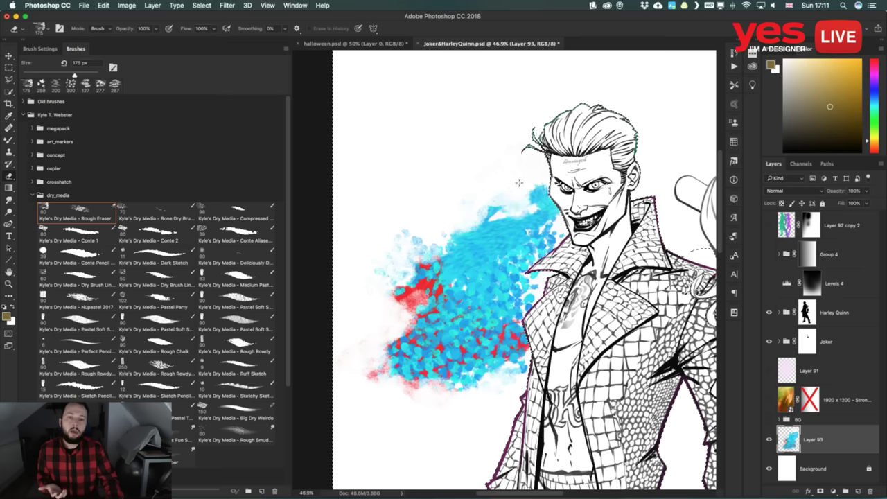
pyautogui.press('z')
pyautogui.moveTo(485, 208); pyautogui.dragTo(555, 208)
pyautogui.press('e')
pyautogui.moveTo(444, 205); pyautogui.dragTo(559, 189)
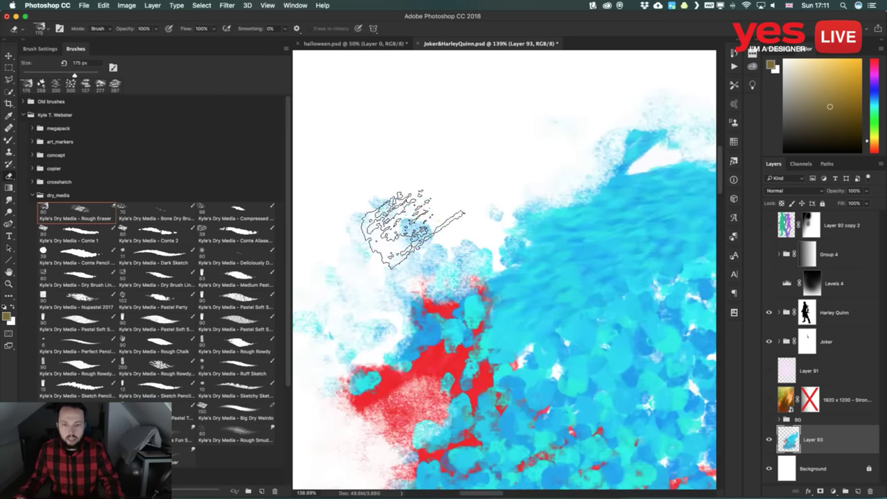
pyautogui.moveTo(440, 186)
pyautogui.mouseDown()
pyautogui.moveTo(472, 236)
pyautogui.moveTo(527, 222)
pyautogui.moveTo(534, 278)
pyautogui.moveTo(510, 305)
pyautogui.mouseUp()
pyautogui.moveTo(600, 322); pyautogui.dragTo(499, 302)
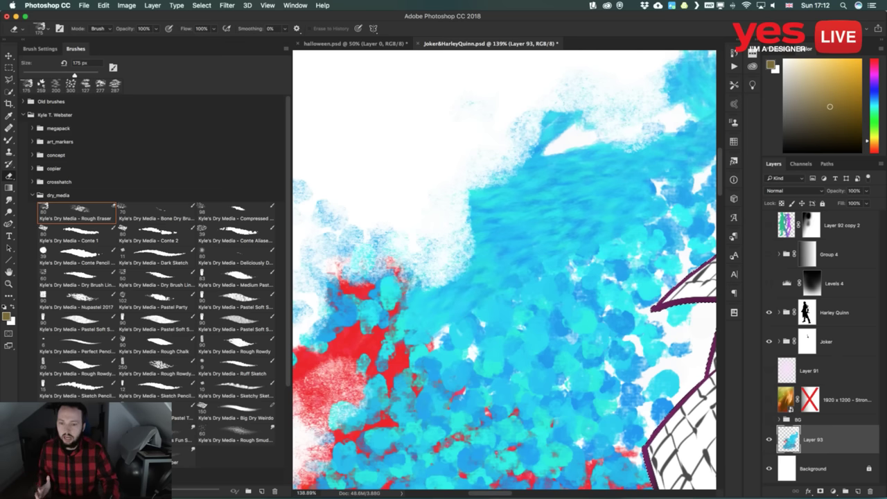
# Open the gouache group in place of dry_media, try its first 152 px brush over the blue and red patch, and undo the stroke
pyautogui.click(34, 196)
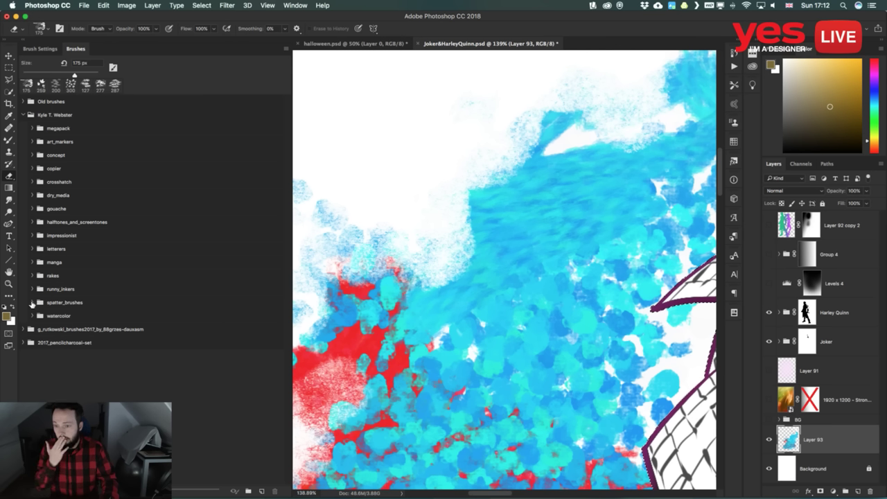
pyautogui.click(33, 212)
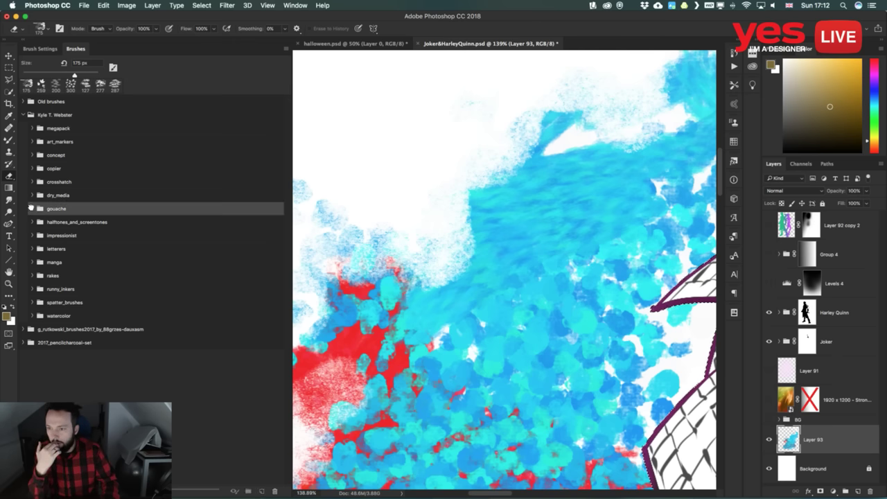
pyautogui.click(30, 208)
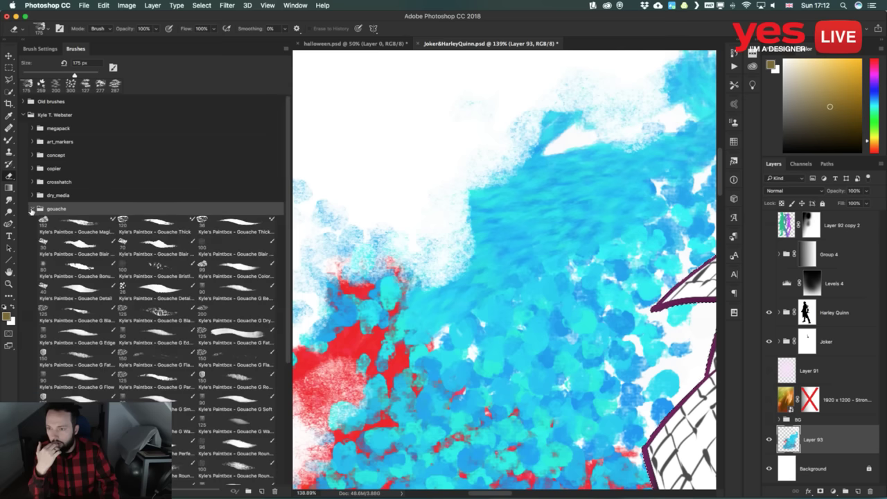
pyautogui.click(81, 225)
pyautogui.moveTo(439, 293)
pyautogui.mouseDown()
pyautogui.moveTo(388, 302)
pyautogui.moveTo(449, 311)
pyautogui.mouseUp()
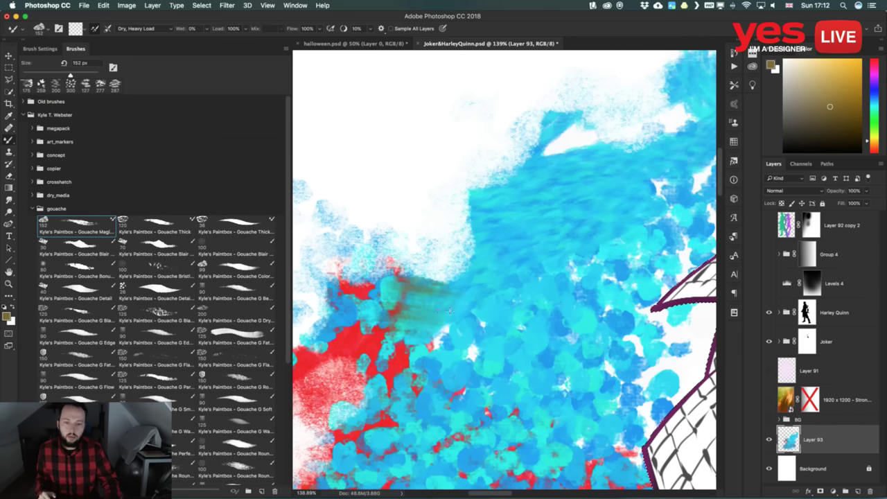
pyautogui.press('super+z')
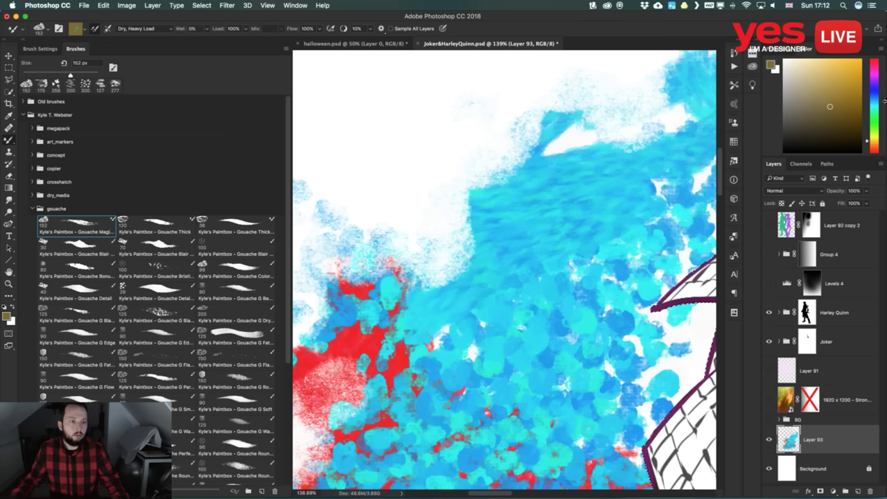
# Set the foreground colour to purple and replace the first brush's trial strokes with 120 px Gouache Thick strokes across the blue patch
pyautogui.moveTo(877, 107); pyautogui.dragTo(877, 79)
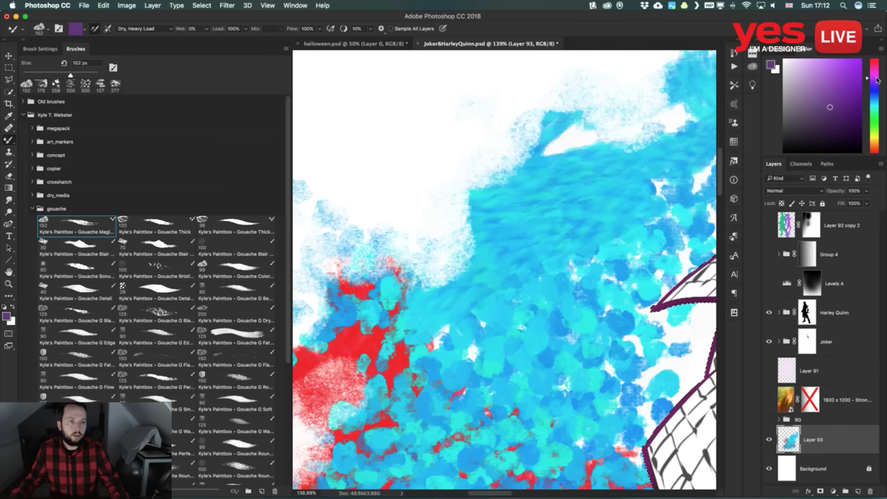
pyautogui.moveTo(409, 347)
pyautogui.mouseDown()
pyautogui.moveTo(439, 277)
pyautogui.moveTo(496, 258)
pyautogui.moveTo(499, 234)
pyautogui.moveTo(596, 216)
pyautogui.moveTo(586, 196)
pyautogui.moveTo(527, 184)
pyautogui.mouseUp()
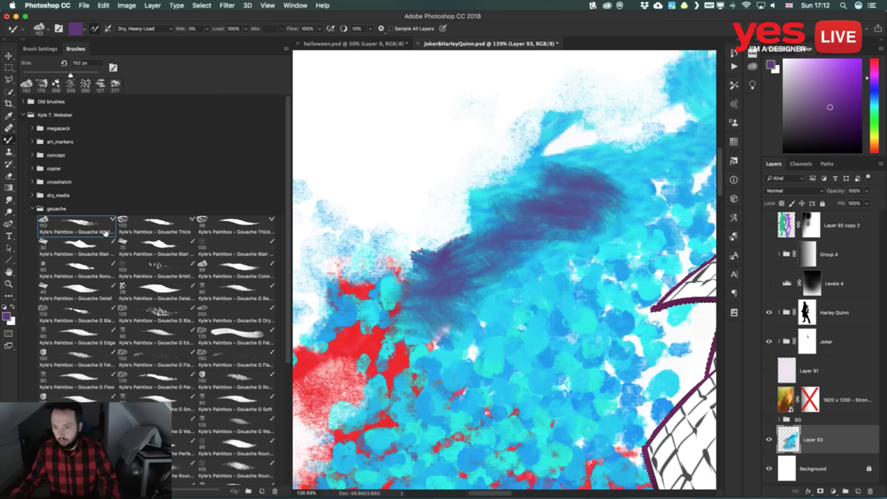
pyautogui.click(182, 222)
pyautogui.press('super+z')
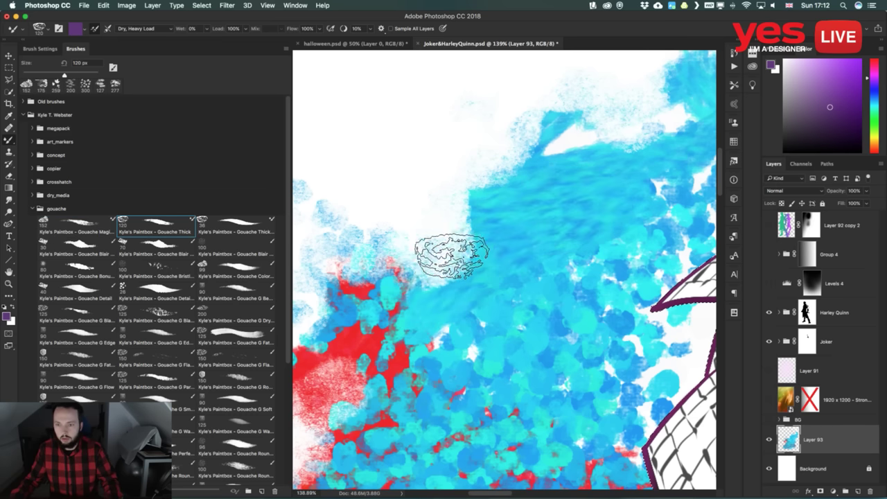
pyautogui.moveTo(456, 253)
pyautogui.mouseDown()
pyautogui.moveTo(456, 286)
pyautogui.moveTo(469, 258)
pyautogui.moveTo(578, 197)
pyautogui.moveTo(477, 220)
pyautogui.moveTo(508, 228)
pyautogui.moveTo(529, 194)
pyautogui.moveTo(568, 195)
pyautogui.mouseUp()
# Switch the colour to green, try Gouache Thick and the neighbouring 36 px thick brush over the purple strokes, and undo both trials
pyautogui.click(874, 113)
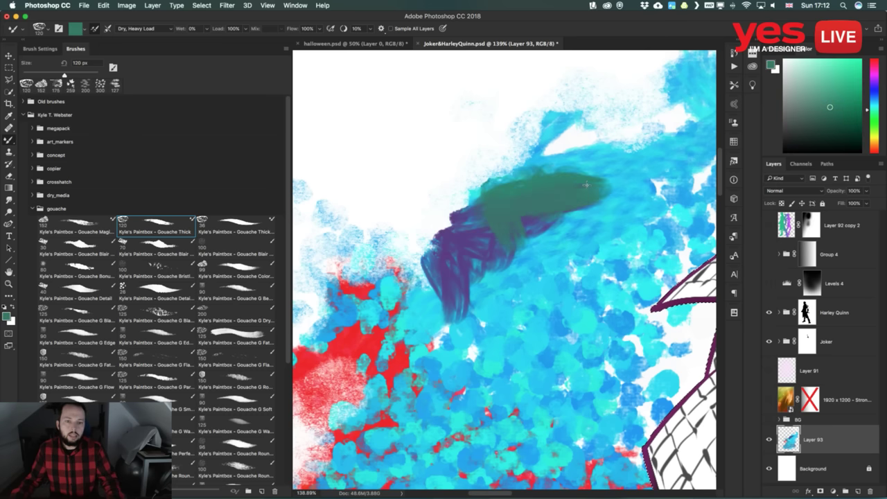
pyautogui.press('super+z')
pyautogui.click(254, 225)
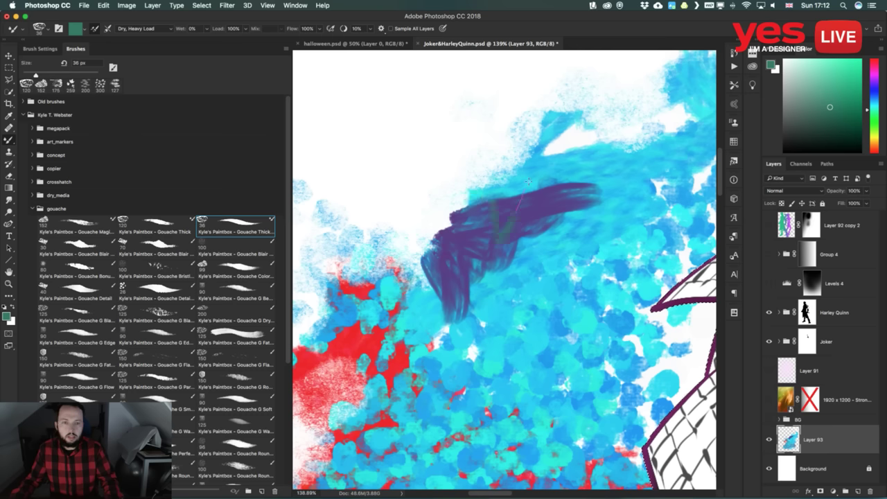
pyautogui.moveTo(528, 182)
pyautogui.mouseDown()
pyautogui.moveTo(585, 161)
pyautogui.moveTo(598, 176)
pyautogui.moveTo(575, 213)
pyautogui.moveTo(542, 204)
pyautogui.moveTo(583, 193)
pyautogui.moveTo(589, 207)
pyautogui.moveTo(553, 229)
pyautogui.moveTo(540, 210)
pyautogui.moveTo(576, 202)
pyautogui.moveTo(534, 240)
pyautogui.mouseUp()
pyautogui.press('super+z')
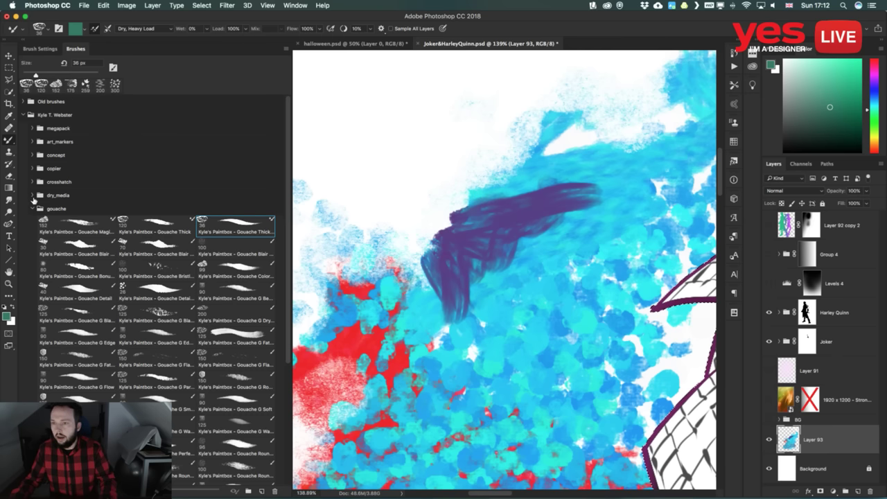
# Collapse the gouache group and choose Kyle's Real Oils - 01 from the Real Oils group in megapack
pyautogui.click(32, 208)
pyautogui.click(32, 128)
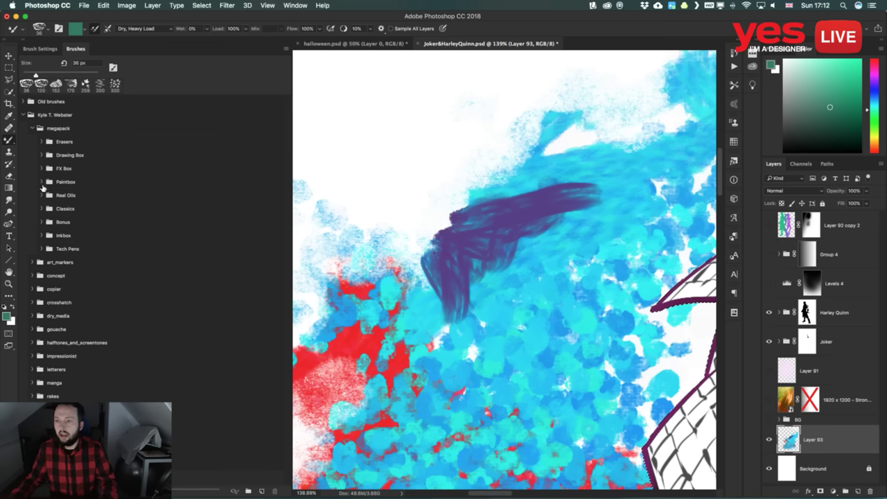
pyautogui.click(40, 194)
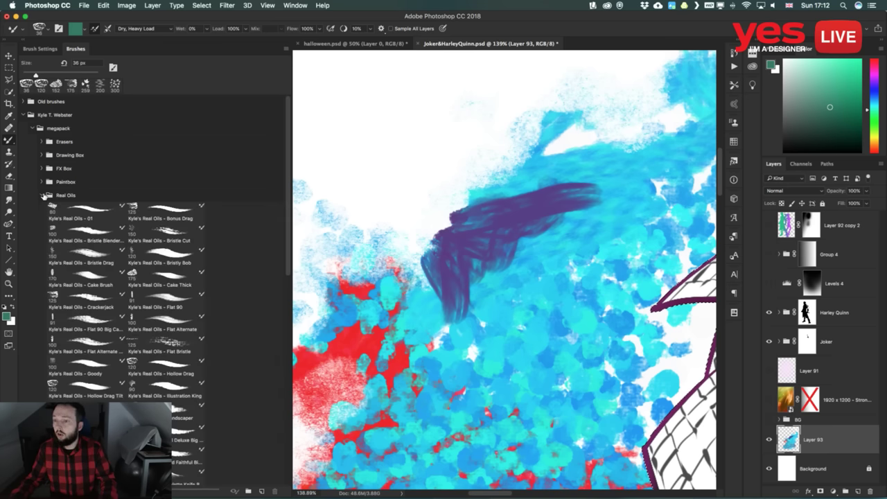
pyautogui.click(100, 218)
# Brighten the green, enlarge the brush to 100 px, and paint a solid green patch on the white area above the existing paint
pyautogui.moveTo(410, 144); pyautogui.dragTo(508, 219)
pyautogui.moveTo(839, 79); pyautogui.dragTo(850, 65)
pyautogui.press(']')
pyautogui.press(']')
pyautogui.moveTo(436, 191)
pyautogui.mouseDown()
pyautogui.moveTo(444, 260)
pyautogui.moveTo(499, 201)
pyautogui.moveTo(412, 229)
pyautogui.moveTo(486, 250)
pyautogui.moveTo(468, 269)
pyautogui.mouseUp()
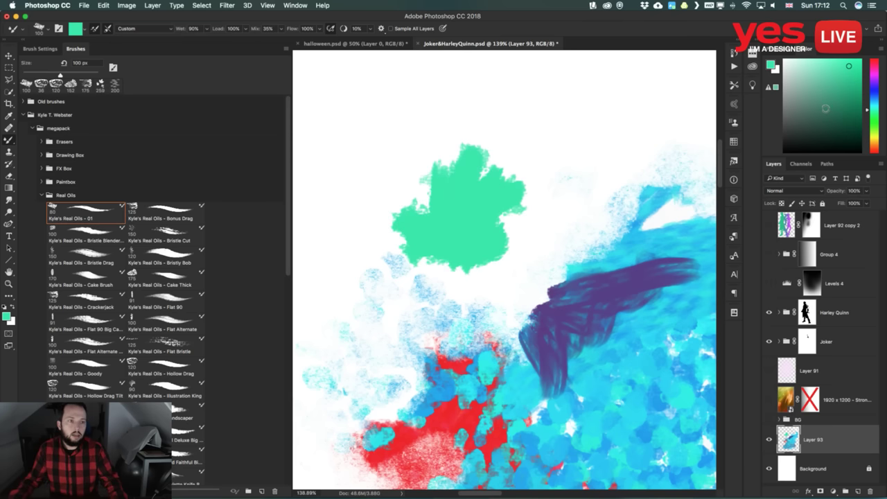
# Change the colour to blue and blend wet strokes into both sides and the upper edge of the green patch
pyautogui.moveTo(874, 104); pyautogui.dragTo(875, 87)
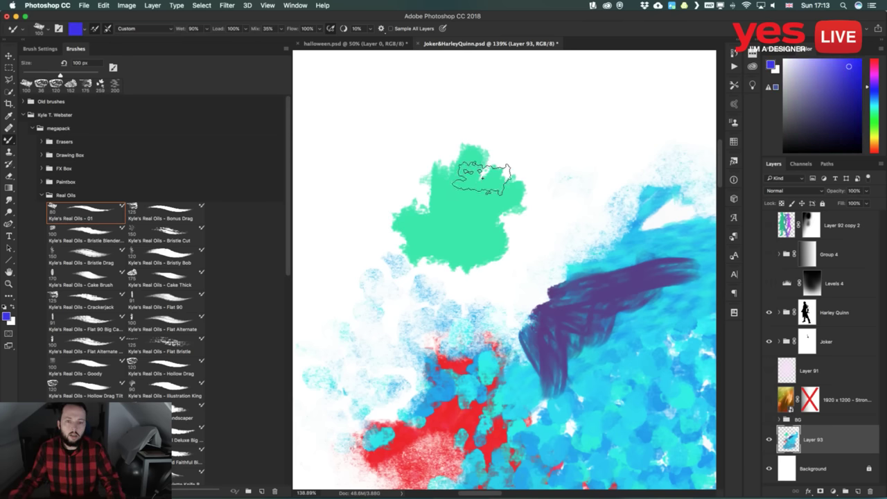
pyautogui.moveTo(478, 182)
pyautogui.mouseDown()
pyautogui.moveTo(520, 172)
pyautogui.moveTo(475, 220)
pyautogui.moveTo(528, 265)
pyautogui.mouseUp()
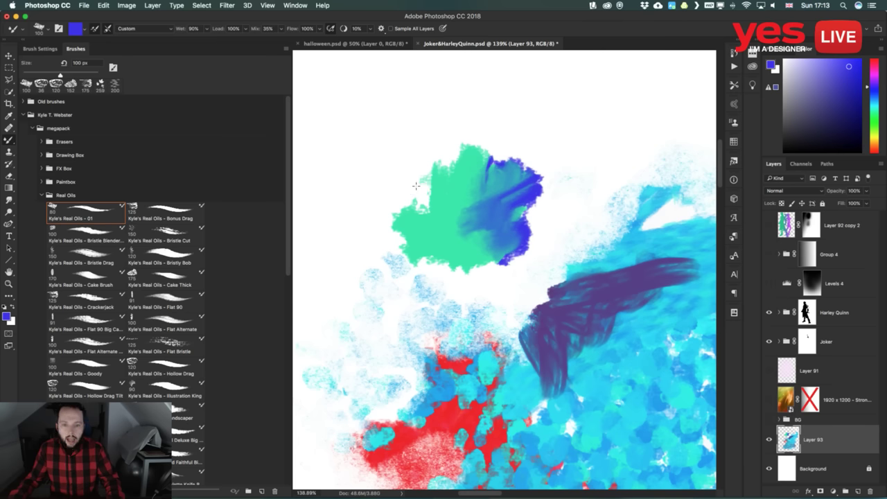
pyautogui.moveTo(444, 174)
pyautogui.mouseDown()
pyautogui.moveTo(380, 236)
pyautogui.moveTo(451, 285)
pyautogui.mouseUp()
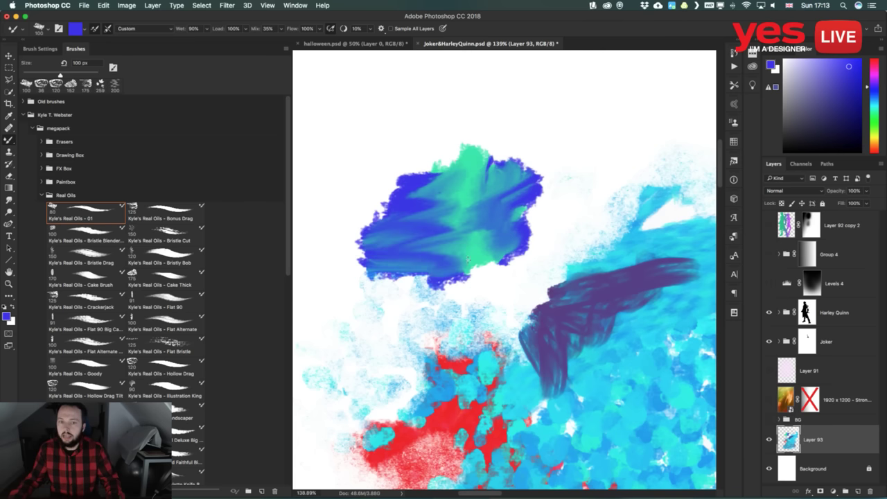
pyautogui.moveTo(478, 114)
pyautogui.mouseDown()
pyautogui.moveTo(489, 156)
pyautogui.moveTo(540, 166)
pyautogui.mouseUp()
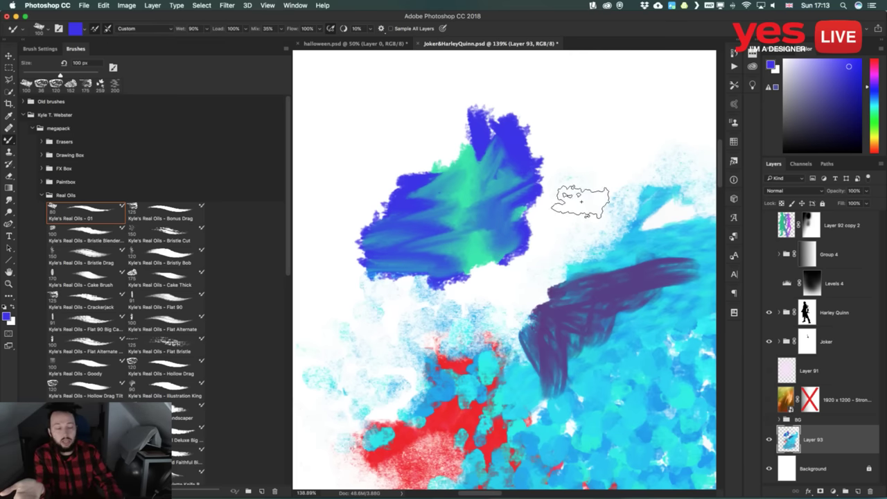
# Change the colour to yellow and blend strokes into the outer sides and lower edge of the blue and green patch
pyautogui.moveTo(876, 137); pyautogui.dragTo(877, 142)
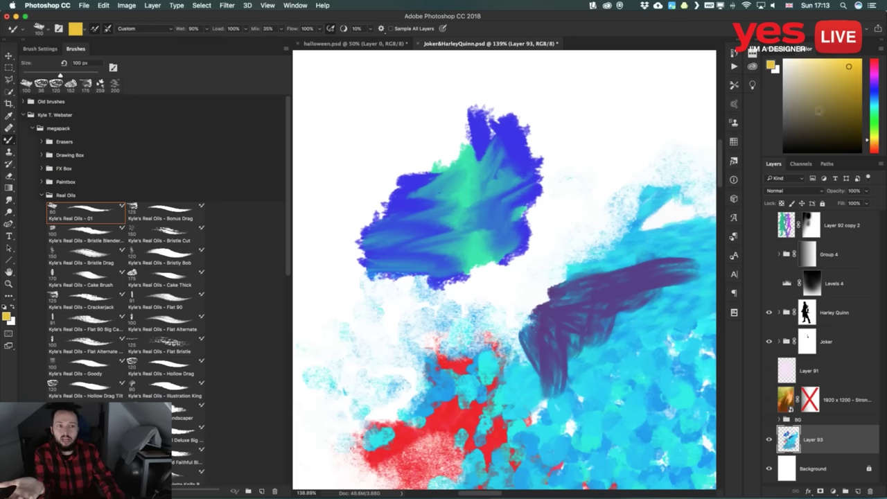
pyautogui.moveTo(451, 182); pyautogui.dragTo(371, 175)
pyautogui.moveTo(444, 201); pyautogui.dragTo(358, 229)
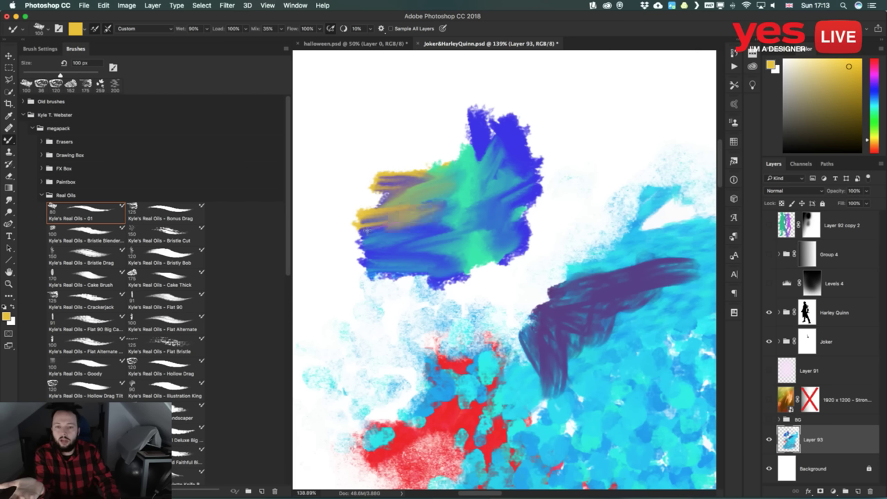
pyautogui.moveTo(416, 214)
pyautogui.mouseDown()
pyautogui.moveTo(326, 242)
pyautogui.moveTo(423, 251)
pyautogui.moveTo(333, 267)
pyautogui.moveTo(444, 286)
pyautogui.moveTo(478, 280)
pyautogui.mouseUp()
pyautogui.moveTo(531, 127)
pyautogui.mouseDown()
pyautogui.moveTo(575, 122)
pyautogui.moveTo(527, 149)
pyautogui.moveTo(549, 193)
pyautogui.moveTo(541, 239)
pyautogui.moveTo(486, 280)
pyautogui.mouseUp()
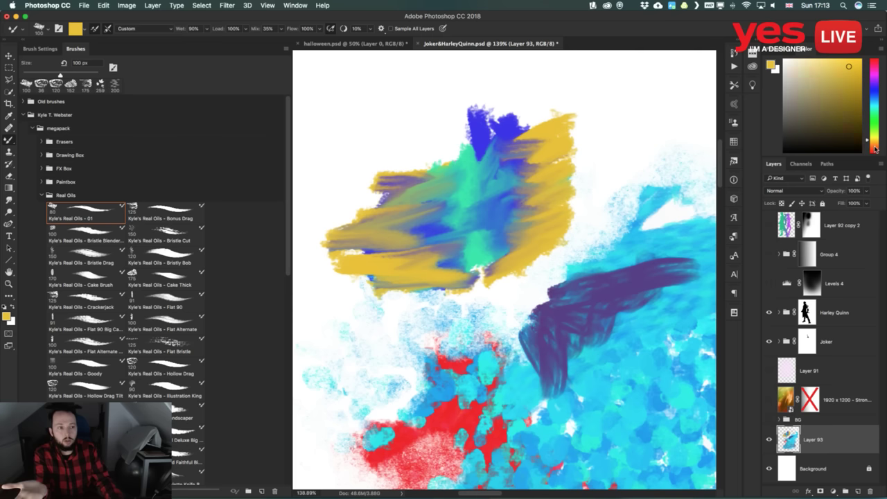
# Change the colour to bright orange and blend strokes over the yellow areas on both sides of the patch
pyautogui.moveTo(875, 149)
pyautogui.mouseDown()
pyautogui.moveTo(875, 122)
pyautogui.moveTo(880, 148)
pyautogui.mouseUp()
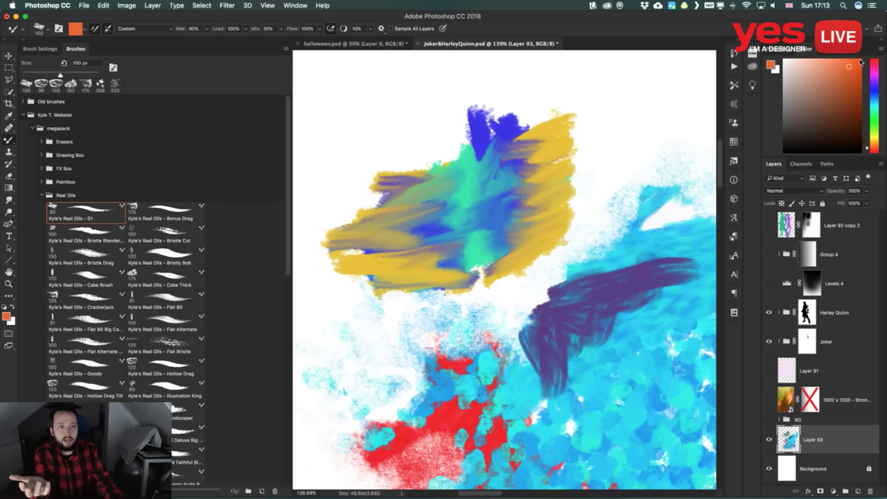
pyautogui.moveTo(548, 149)
pyautogui.mouseDown()
pyautogui.moveTo(590, 125)
pyautogui.moveTo(560, 215)
pyautogui.moveTo(534, 260)
pyautogui.moveTo(499, 285)
pyautogui.mouseUp()
pyautogui.moveTo(355, 177)
pyautogui.mouseDown()
pyautogui.moveTo(409, 170)
pyautogui.moveTo(353, 194)
pyautogui.moveTo(368, 294)
pyautogui.moveTo(323, 228)
pyautogui.moveTo(355, 271)
pyautogui.moveTo(409, 308)
pyautogui.mouseUp()
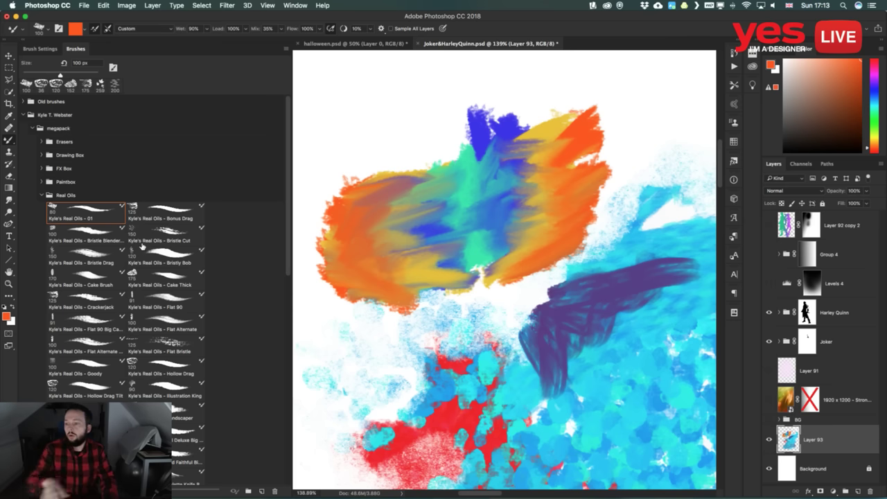
pyautogui.click(189, 211)
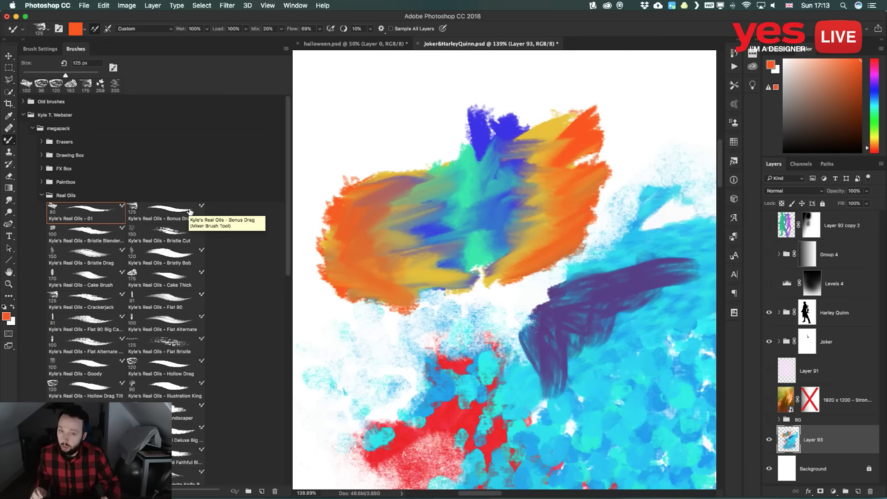
pyautogui.click(189, 210)
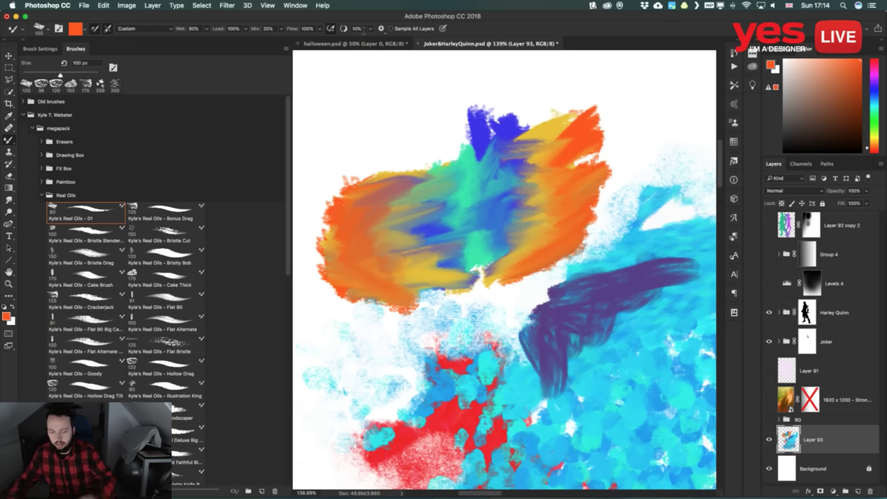
# Switch to the regular Brush tool over a blank canvas area and open megapack's Classics group in place of Real Oils
pyautogui.moveTo(593, 307)
pyautogui.mouseDown()
pyautogui.moveTo(419, 274)
pyautogui.moveTo(391, 303)
pyautogui.moveTo(426, 275)
pyautogui.moveTo(402, 193)
pyautogui.mouseUp()
pyautogui.hotkey('shift', 'b')
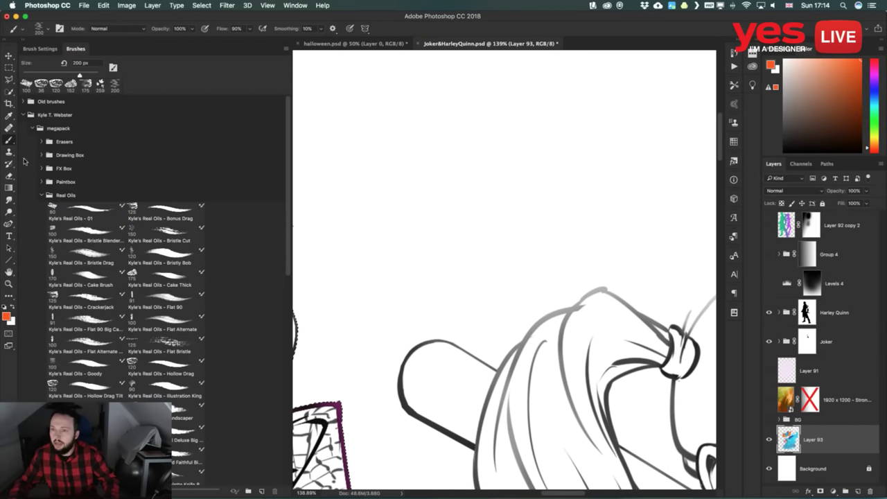
pyautogui.click(42, 195)
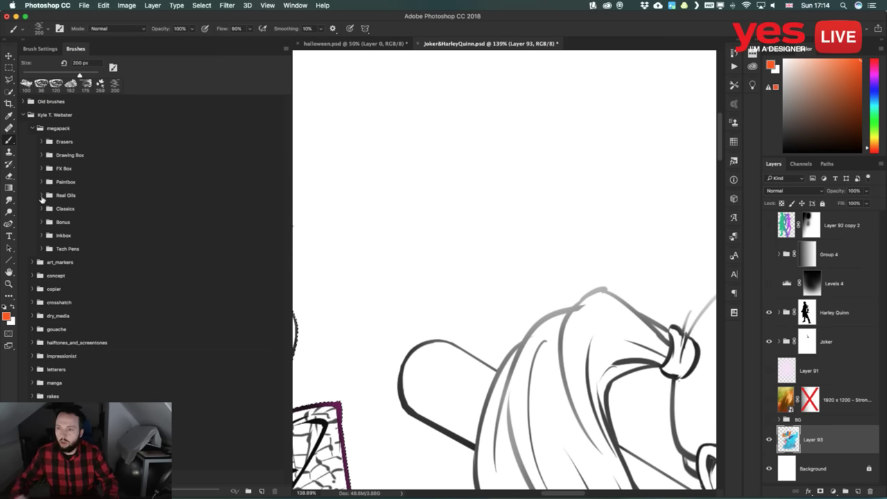
pyautogui.click(33, 130)
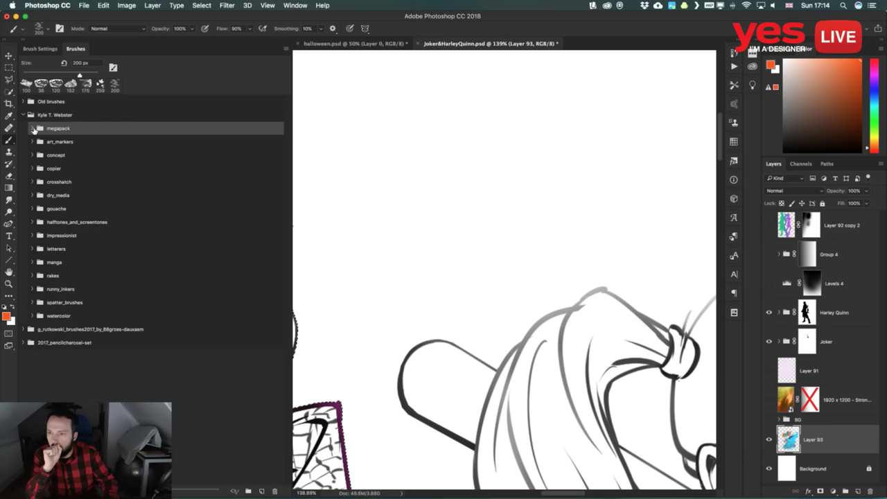
pyautogui.click(33, 130)
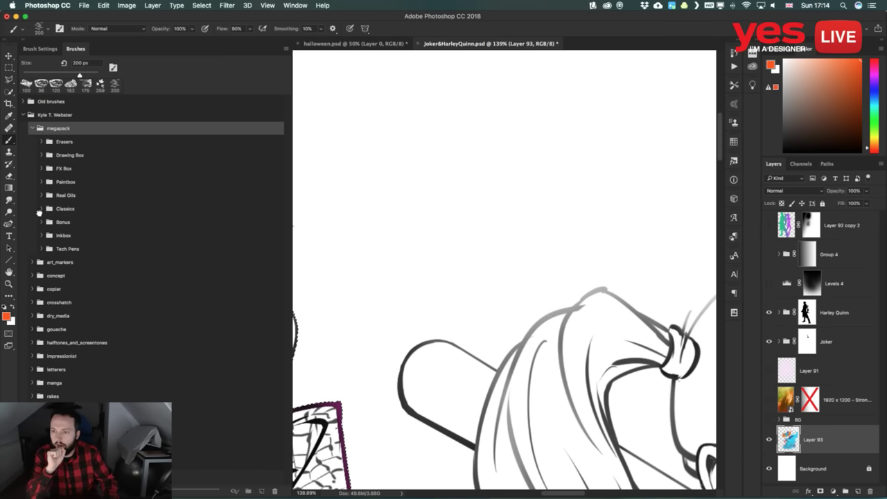
pyautogui.click(45, 212)
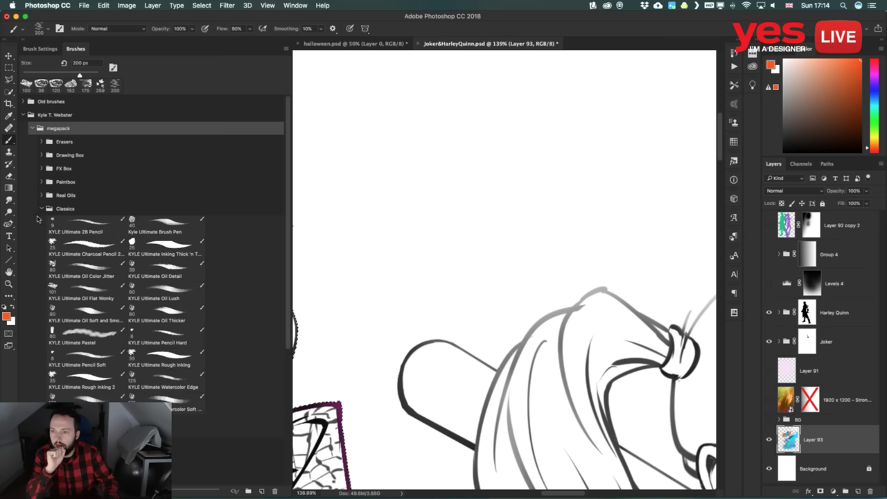
# Choose Kyle Ultimate Brush Pen at 40 px, test winding orange strokes on the blank canvas area, and undo each one
pyautogui.click(166, 219)
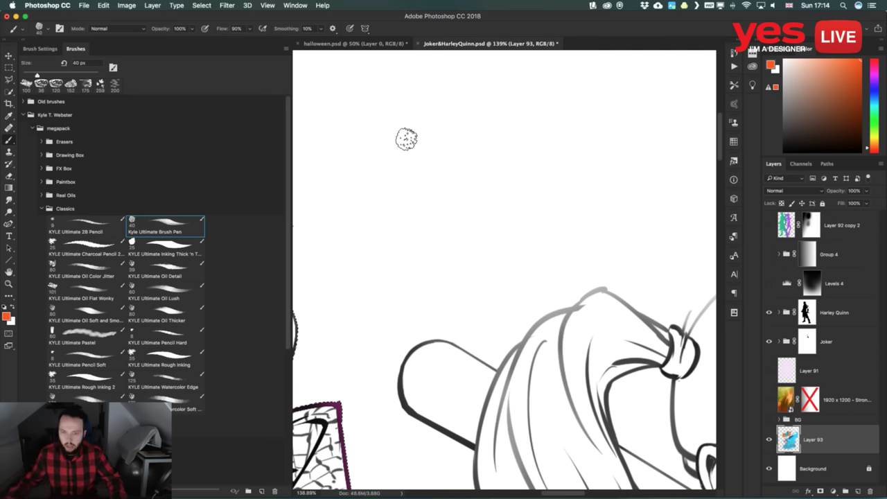
pyautogui.moveTo(397, 136)
pyautogui.mouseDown()
pyautogui.moveTo(428, 302)
pyautogui.moveTo(485, 298)
pyautogui.mouseUp()
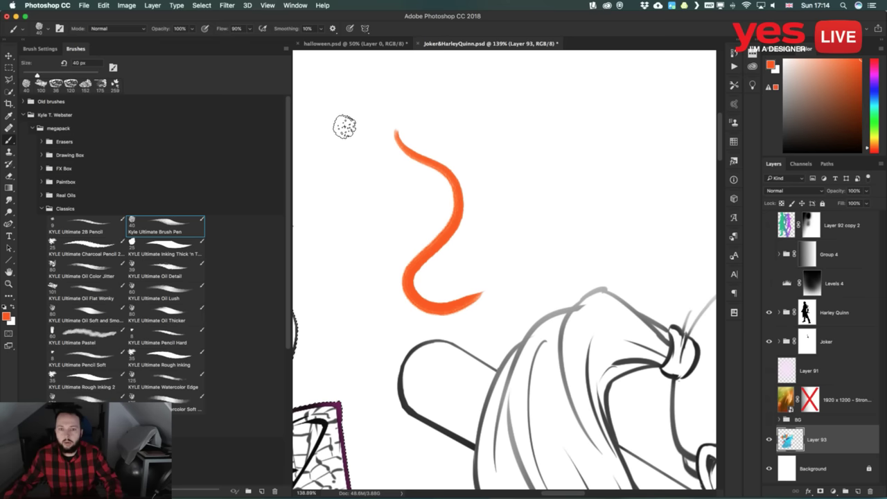
pyautogui.hotkey('ctrl', 'z')
pyautogui.moveTo(407, 97)
pyautogui.mouseDown()
pyautogui.moveTo(350, 133)
pyautogui.moveTo(340, 220)
pyautogui.moveTo(387, 300)
pyautogui.mouseUp()
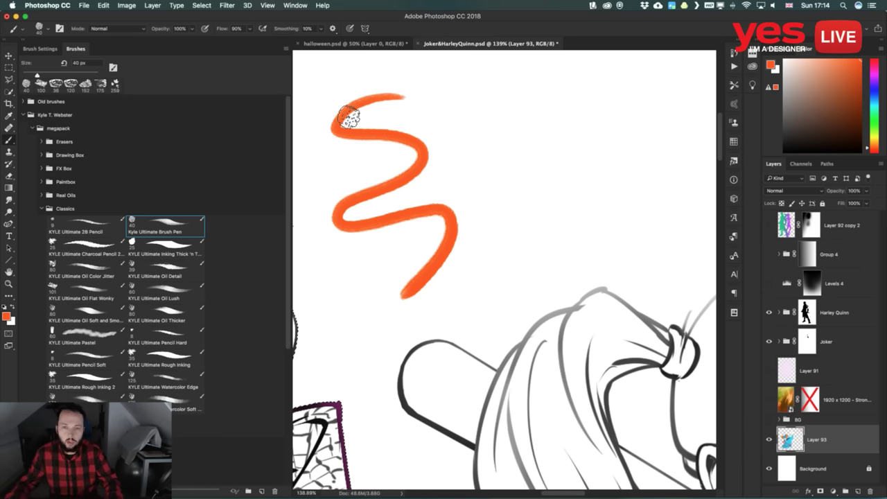
pyautogui.hotkey('ctrl', 'z')
pyautogui.moveTo(380, 84)
pyautogui.mouseDown()
pyautogui.moveTo(344, 128)
pyautogui.moveTo(388, 194)
pyautogui.moveTo(364, 210)
pyautogui.mouseUp()
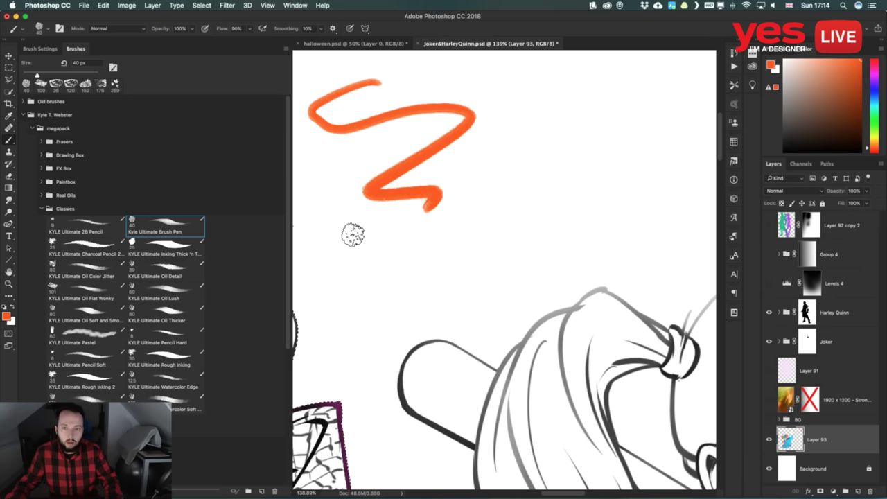
pyautogui.hotkey('ctrl', 'z')
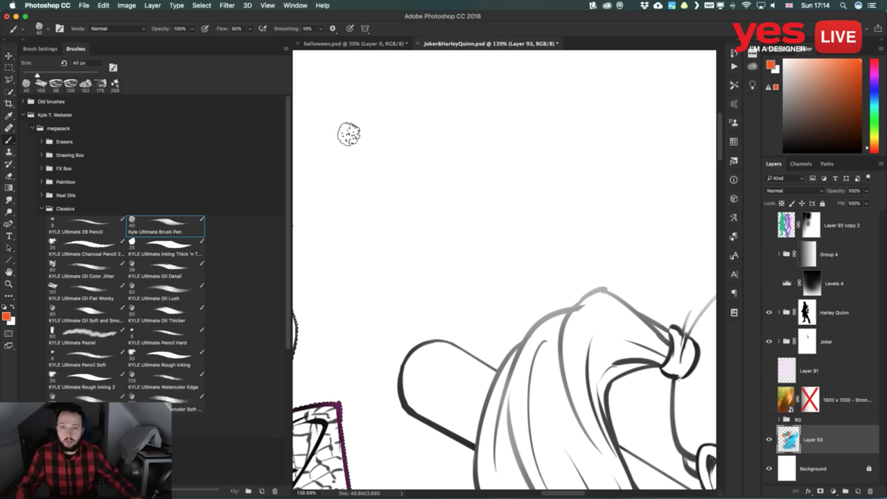
# Try two more orange strokes with the 40 px brush on the blank canvas area and undo them
pyautogui.moveTo(345, 99)
pyautogui.mouseDown()
pyautogui.moveTo(302, 142)
pyautogui.moveTo(365, 121)
pyautogui.moveTo(367, 170)
pyautogui.mouseUp()
pyautogui.moveTo(521, 128)
pyautogui.mouseDown()
pyautogui.moveTo(484, 204)
pyautogui.moveTo(553, 223)
pyautogui.mouseUp()
pyautogui.press('super+z')
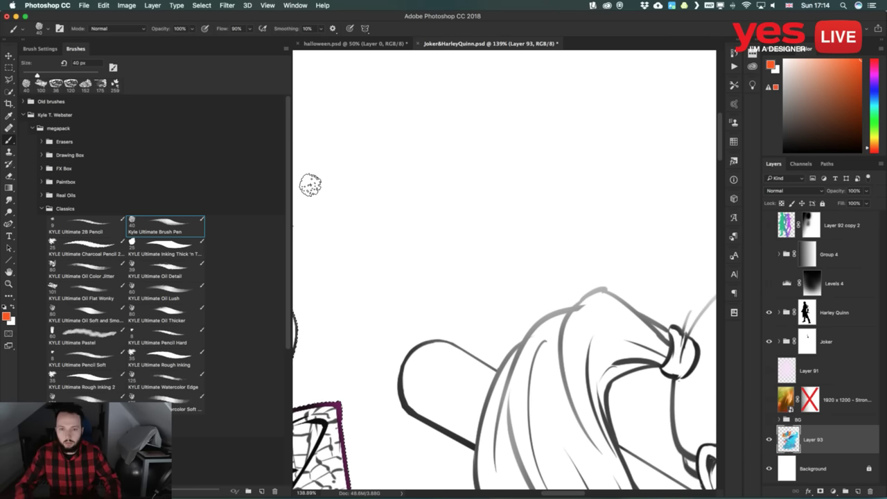
# Reduce the brush size to 10 px and collapse the Brushes panel to make room above the characters
pyautogui.press('[')
pyautogui.press('[')
pyautogui.press('[')
pyautogui.press('[')
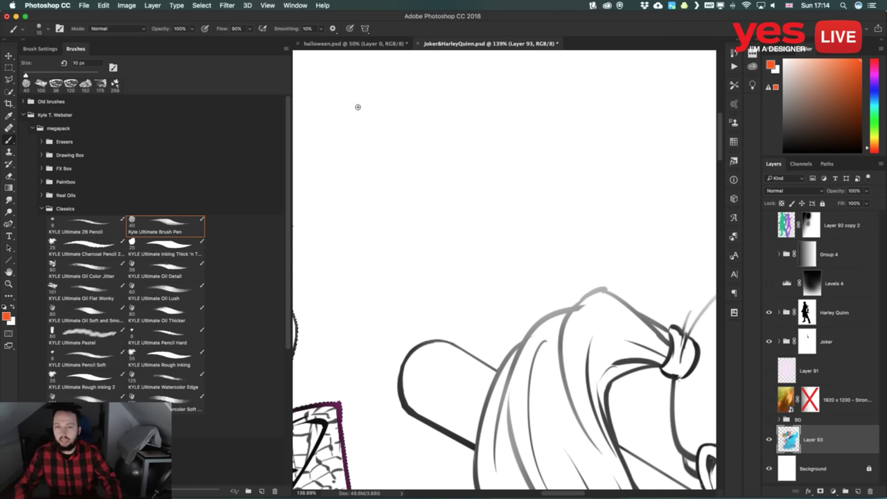
pyautogui.click(25, 41)
pyautogui.scroll(4, 249, 166)
pyautogui.hscroll(-4, 250, 166)
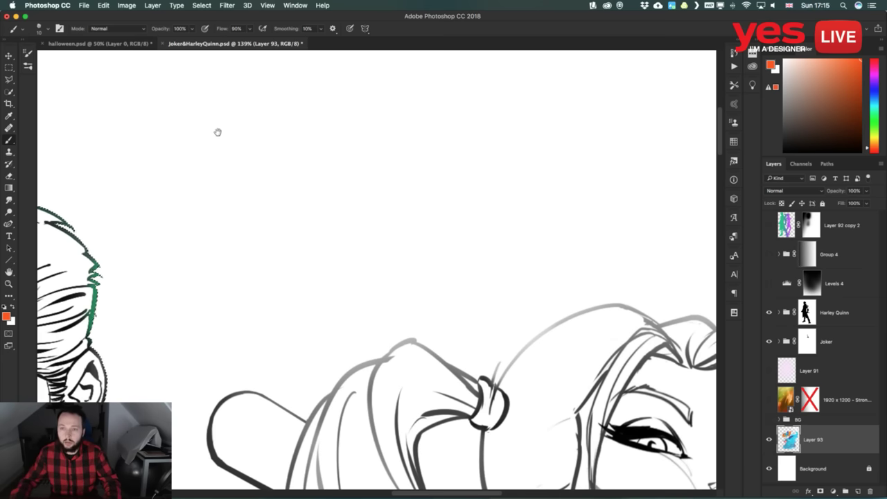
pyautogui.scroll(2, 218, 133)
pyautogui.hscroll(-2, 218, 132)
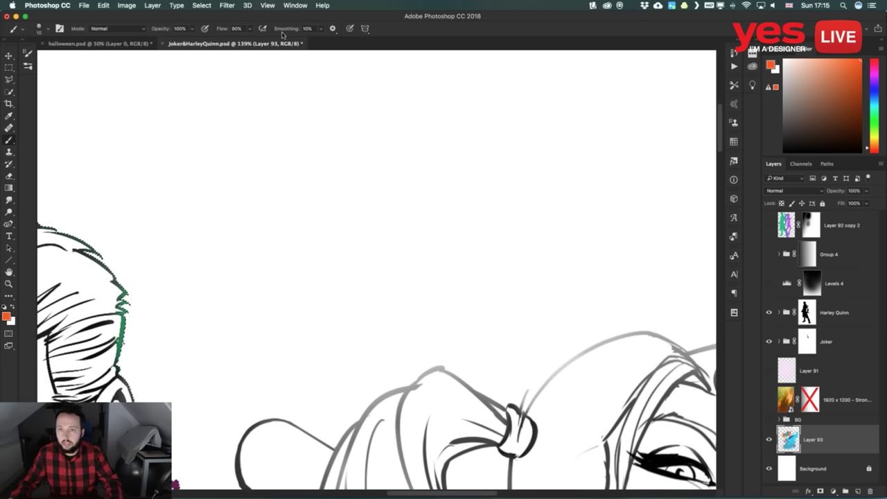
# Set Smoothing to 0% and paint two winding orange strokes side by side in the blank area above Harley Quinn
pyautogui.moveTo(285, 29); pyautogui.dragTo(235, 36)
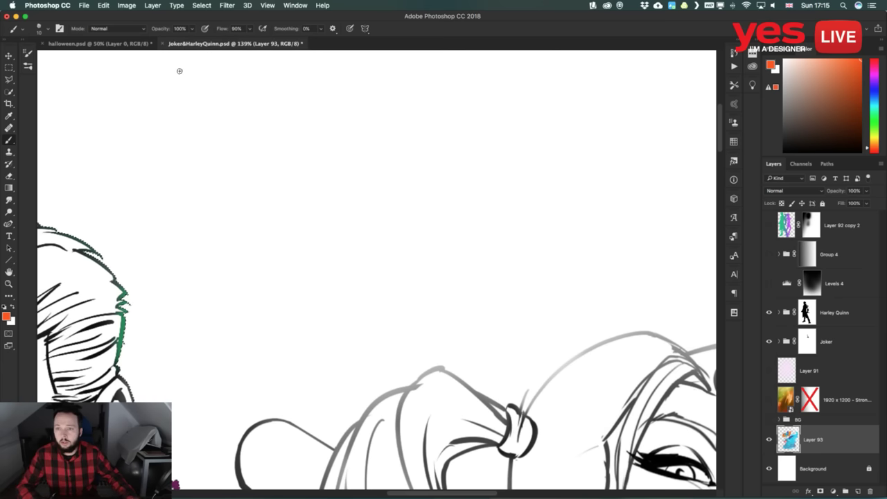
pyautogui.moveTo(228, 75)
pyautogui.mouseDown()
pyautogui.moveTo(160, 99)
pyautogui.moveTo(134, 95)
pyautogui.moveTo(161, 88)
pyautogui.moveTo(278, 118)
pyautogui.moveTo(280, 104)
pyautogui.moveTo(233, 104)
pyautogui.moveTo(137, 149)
pyautogui.moveTo(109, 148)
pyautogui.moveTo(127, 127)
pyautogui.moveTo(251, 169)
pyautogui.moveTo(286, 169)
pyautogui.moveTo(295, 148)
pyautogui.moveTo(230, 141)
pyautogui.moveTo(136, 171)
pyautogui.moveTo(102, 166)
pyautogui.moveTo(132, 169)
pyautogui.moveTo(183, 192)
pyautogui.moveTo(268, 196)
pyautogui.moveTo(234, 189)
pyautogui.moveTo(131, 228)
pyautogui.moveTo(116, 217)
pyautogui.moveTo(153, 206)
pyautogui.moveTo(265, 246)
pyautogui.moveTo(281, 235)
pyautogui.moveTo(242, 230)
pyautogui.moveTo(150, 265)
pyautogui.moveTo(164, 253)
pyautogui.moveTo(212, 274)
pyautogui.moveTo(273, 282)
pyautogui.moveTo(267, 271)
pyautogui.moveTo(227, 278)
pyautogui.moveTo(185, 319)
pyautogui.mouseUp()
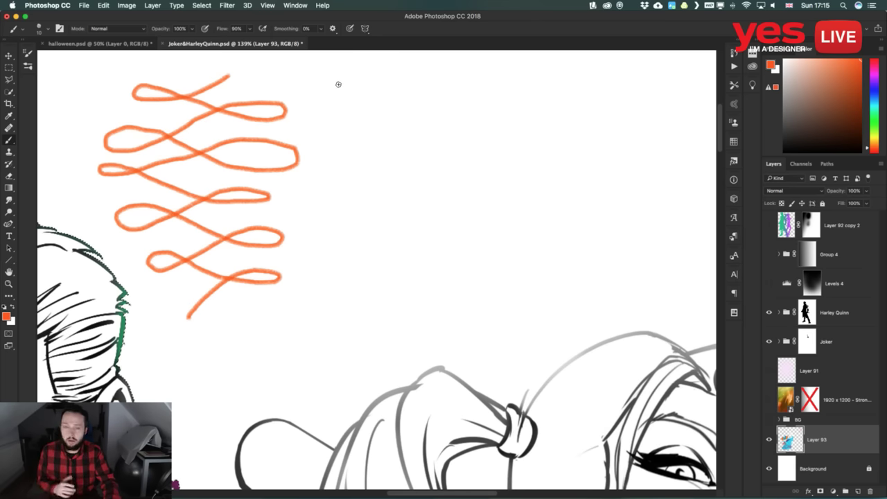
pyautogui.moveTo(336, 74)
pyautogui.mouseDown()
pyautogui.moveTo(375, 92)
pyautogui.moveTo(456, 98)
pyautogui.moveTo(471, 69)
pyautogui.moveTo(335, 133)
pyautogui.moveTo(366, 107)
pyautogui.moveTo(423, 135)
pyautogui.moveTo(483, 130)
pyautogui.moveTo(425, 139)
pyautogui.moveTo(337, 188)
pyautogui.moveTo(365, 156)
pyautogui.moveTo(450, 204)
pyautogui.moveTo(482, 184)
pyautogui.moveTo(420, 199)
pyautogui.moveTo(355, 232)
pyautogui.moveTo(370, 212)
pyautogui.moveTo(434, 238)
pyautogui.moveTo(478, 232)
pyautogui.moveTo(425, 236)
pyautogui.moveTo(345, 269)
pyautogui.moveTo(376, 254)
pyautogui.moveTo(439, 306)
pyautogui.mouseUp()
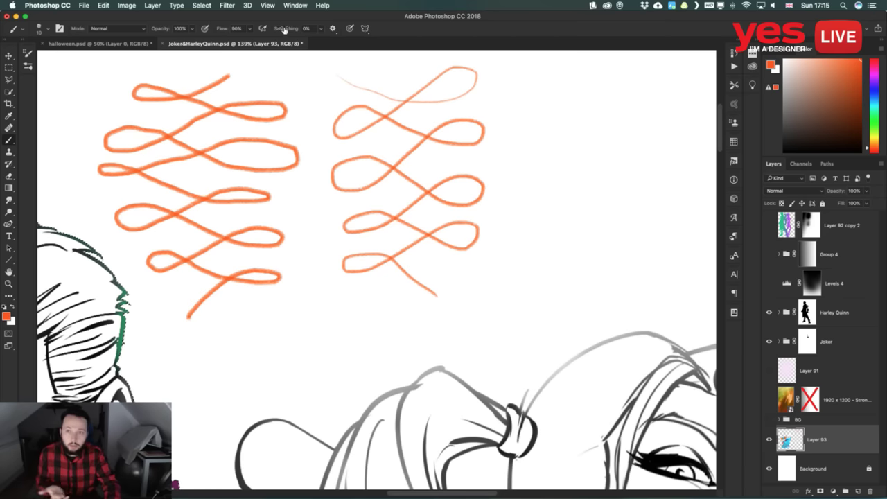
# Set Smoothing to 80% and paint a third winding orange stroke beside the first two
pyautogui.press('Return')
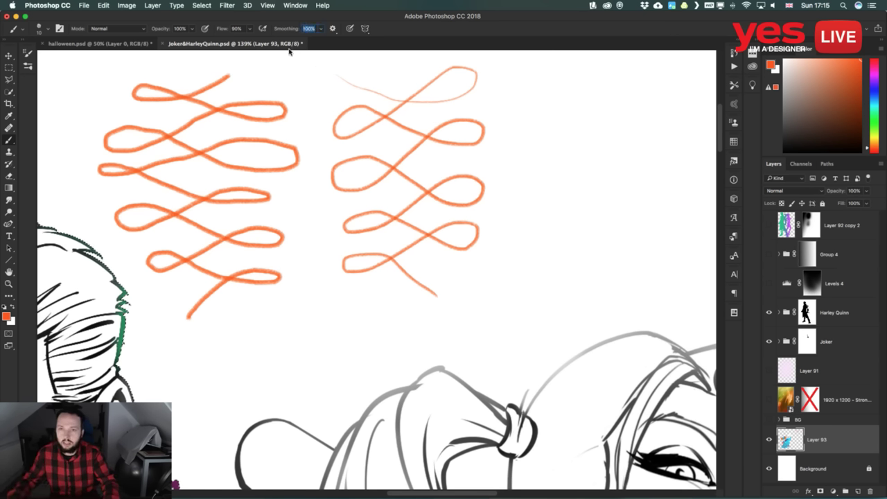
pyautogui.write('80')
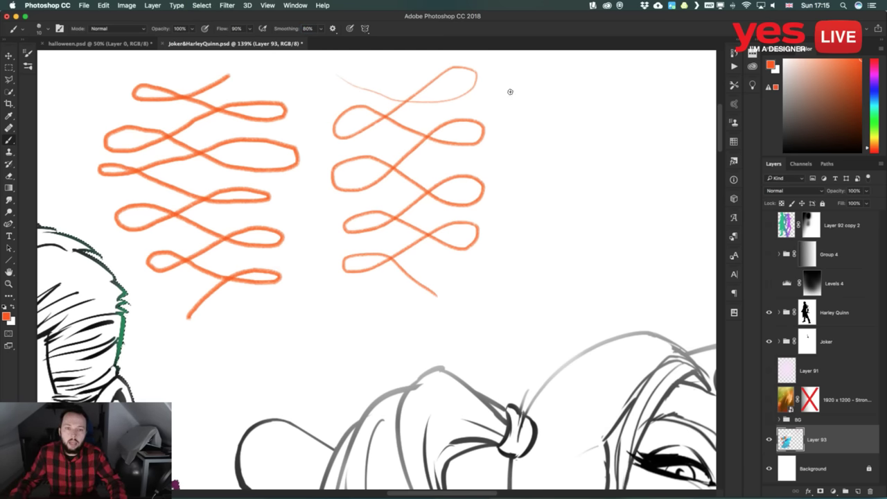
pyautogui.moveTo(567, 106)
pyautogui.mouseDown()
pyautogui.moveTo(646, 101)
pyautogui.moveTo(663, 78)
pyautogui.moveTo(651, 68)
pyautogui.moveTo(630, 72)
pyautogui.moveTo(554, 152)
pyautogui.moveTo(529, 151)
pyautogui.moveTo(518, 133)
pyautogui.moveTo(527, 117)
pyautogui.moveTo(553, 116)
pyautogui.moveTo(622, 158)
pyautogui.moveTo(650, 162)
pyautogui.moveTo(668, 159)
pyautogui.moveTo(678, 141)
pyautogui.moveTo(672, 125)
pyautogui.moveTo(646, 124)
pyautogui.moveTo(586, 188)
pyautogui.moveTo(546, 207)
pyautogui.moveTo(528, 203)
pyautogui.moveTo(524, 178)
pyautogui.moveTo(537, 166)
pyautogui.moveTo(562, 169)
pyautogui.moveTo(645, 217)
pyautogui.moveTo(683, 209)
pyautogui.moveTo(676, 185)
pyautogui.moveTo(654, 185)
pyautogui.moveTo(553, 272)
pyautogui.moveTo(520, 275)
pyautogui.moveTo(519, 241)
pyautogui.moveTo(546, 227)
pyautogui.moveTo(575, 238)
pyautogui.moveTo(634, 295)
pyautogui.moveTo(682, 289)
pyautogui.moveTo(685, 265)
pyautogui.moveTo(668, 246)
pyautogui.moveTo(638, 252)
pyautogui.moveTo(593, 305)
pyautogui.moveTo(527, 334)
pyautogui.moveTo(505, 320)
pyautogui.moveTo(502, 295)
pyautogui.mouseUp()
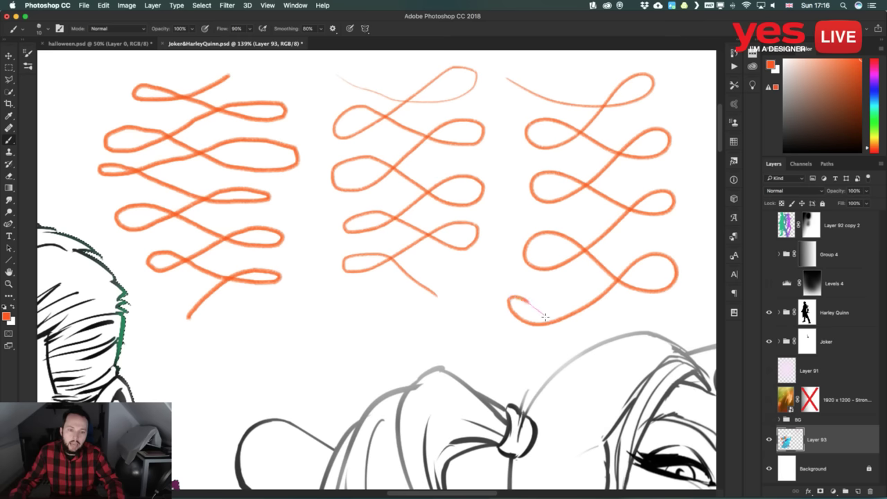
pyautogui.moveTo(550, 344); pyautogui.dragTo(534, 355)
pyautogui.rightClick(524, 360)
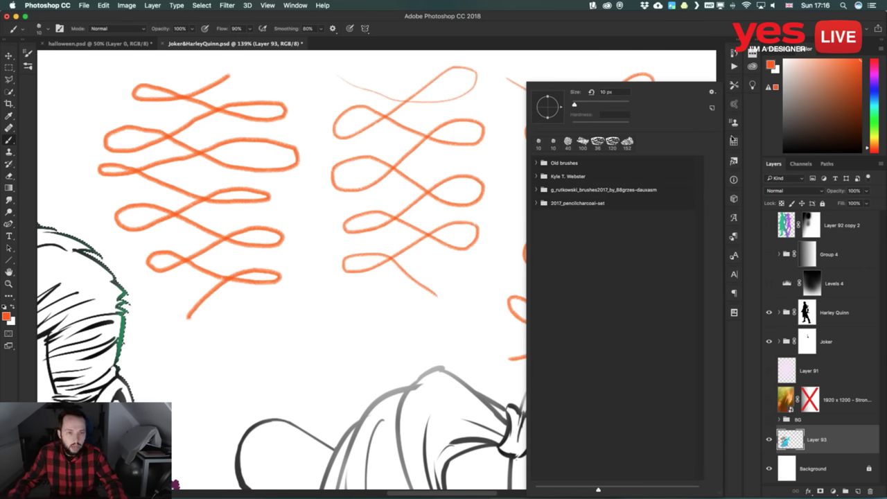
pyautogui.press('Escape')
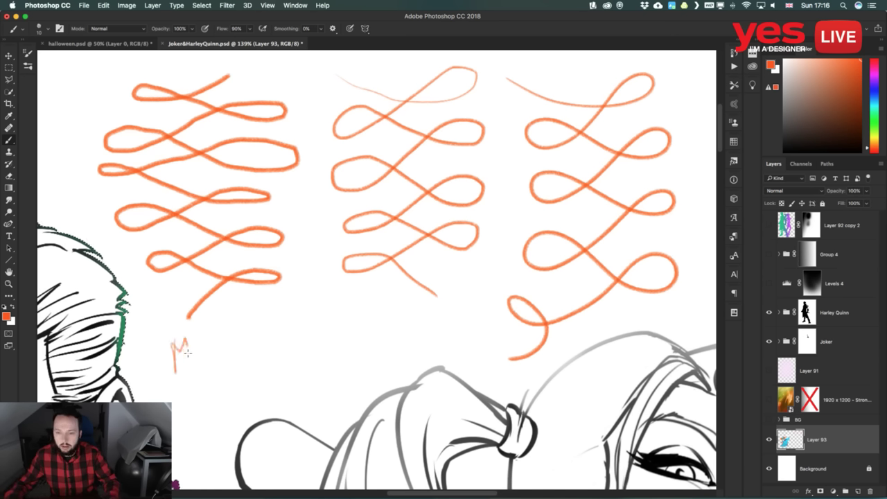
pyautogui.hotkey('ctrl', 'z')
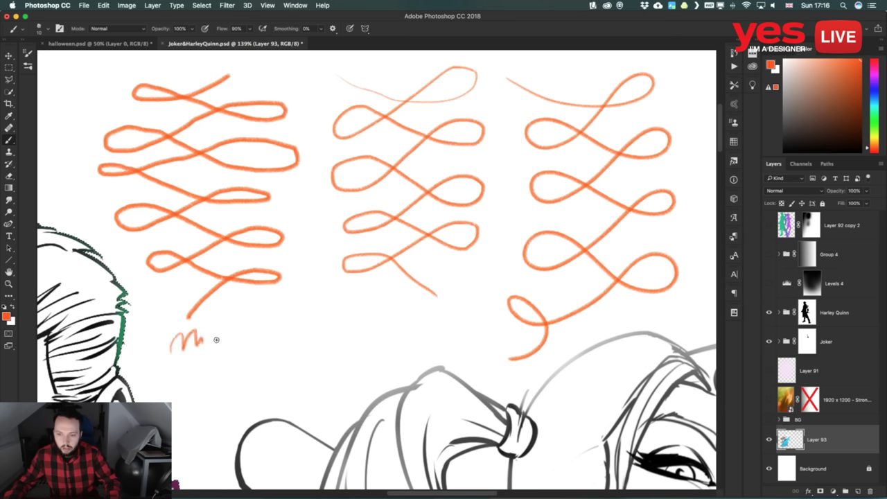
pyautogui.hotkey('ctrl', 'z')
pyautogui.moveTo(202, 338); pyautogui.dragTo(217, 340)
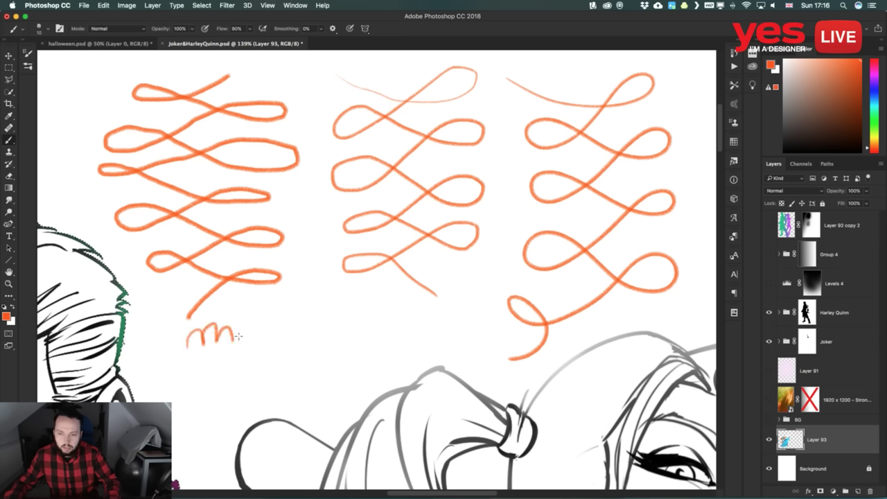
pyautogui.hotkey('ctrl', 'alt', 'z')
pyautogui.hotkey('ctrl', 'alt', 'z')
pyautogui.hotkey('ctrl', 'alt', 'z')
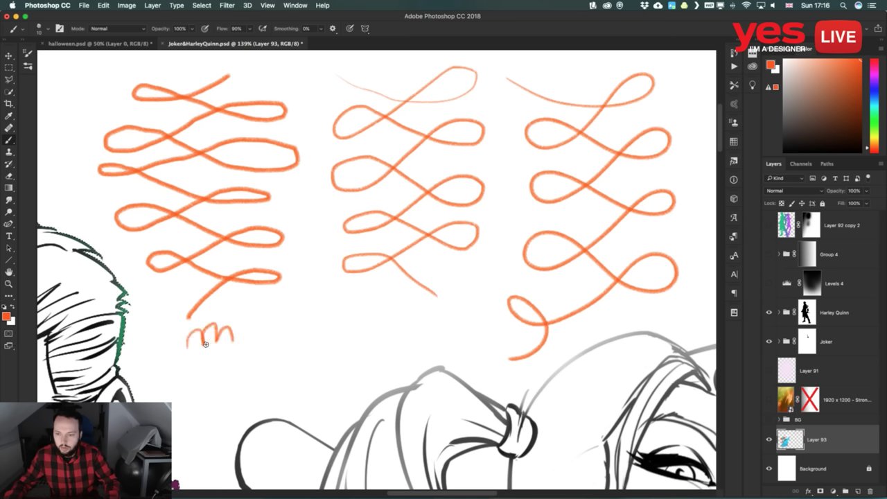
# With Smoothing at 0%, handwrite the labels MOUSE, TABLET and SMOOTH in orange beneath the three winding strokes, in that order
pyautogui.moveTo(188, 326); pyautogui.dragTo(192, 349)
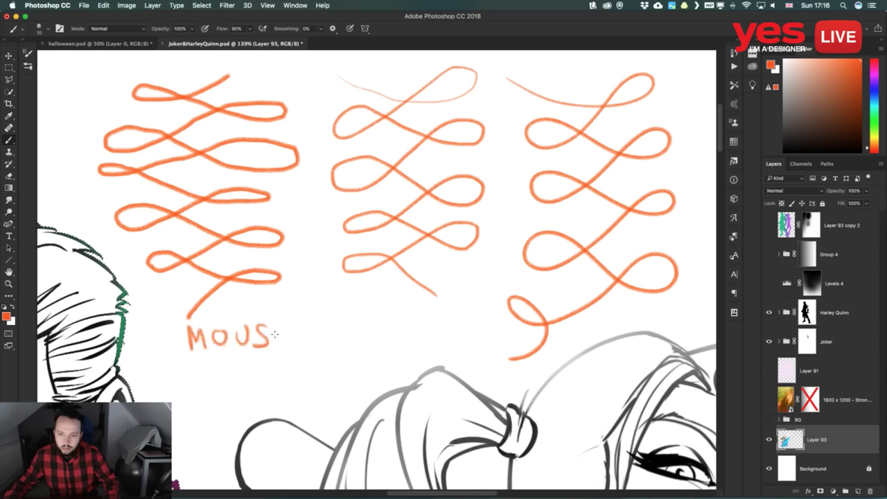
pyautogui.moveTo(273, 330); pyautogui.dragTo(294, 341)
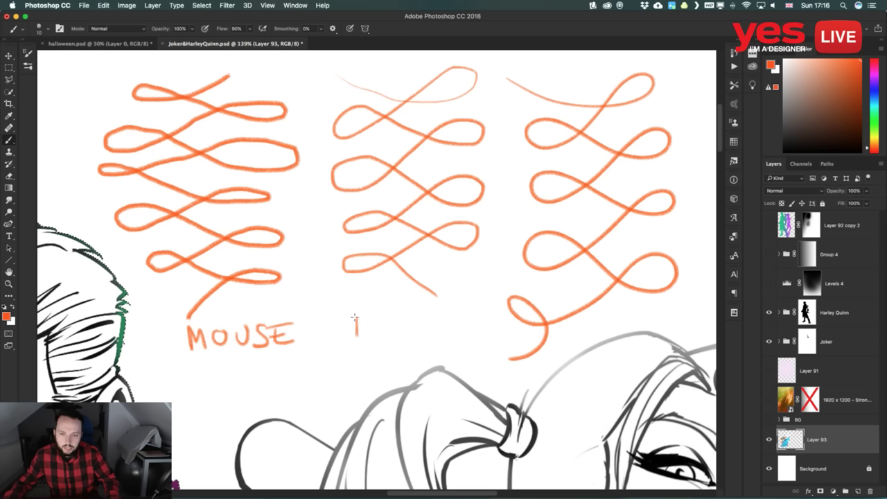
pyautogui.moveTo(347, 317)
pyautogui.mouseDown()
pyautogui.moveTo(369, 319)
pyautogui.moveTo(362, 337)
pyautogui.moveTo(386, 320)
pyautogui.moveTo(387, 338)
pyautogui.moveTo(401, 321)
pyautogui.moveTo(425, 324)
pyautogui.moveTo(416, 317)
pyautogui.moveTo(441, 314)
pyautogui.moveTo(443, 332)
pyautogui.moveTo(434, 312)
pyautogui.moveTo(456, 312)
pyautogui.mouseUp()
pyautogui.hscroll(5, 545, 323)
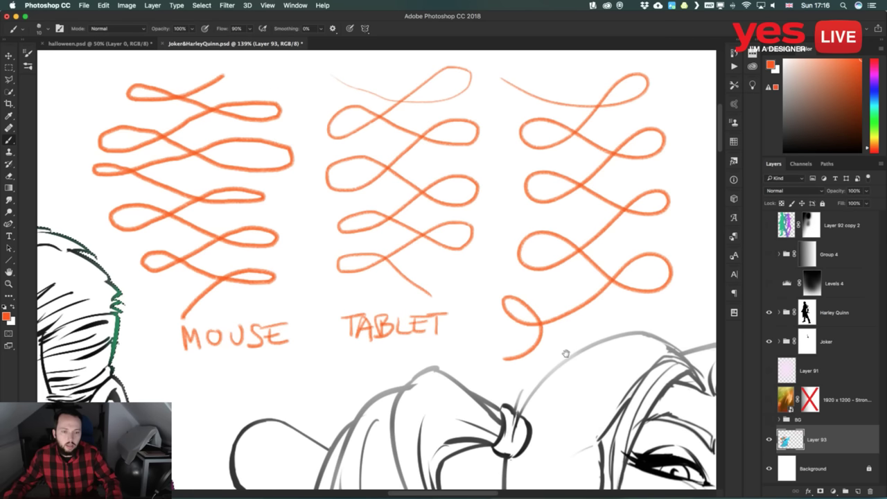
pyautogui.moveTo(523, 331); pyautogui.dragTo(508, 350)
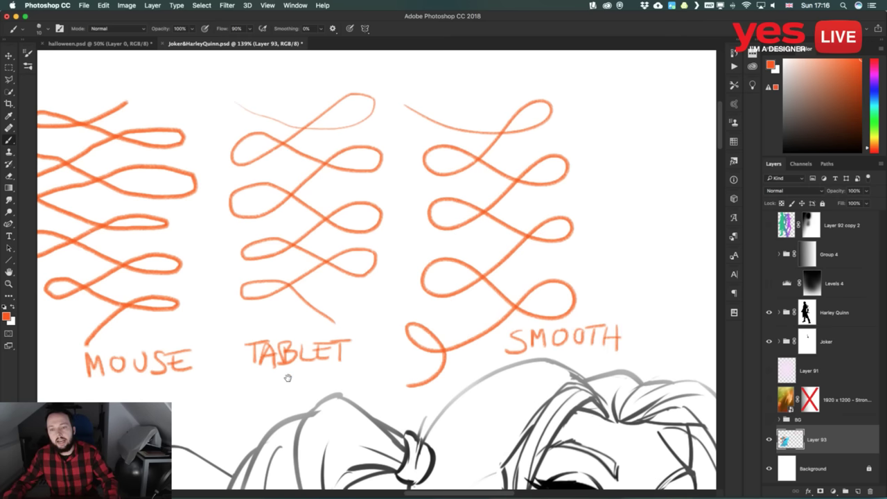
# Set Smoothing to 97% and paint a fourth winding orange stroke in the blank area beside the SMOOTH sample
pyautogui.hscroll(-3, 287, 372)
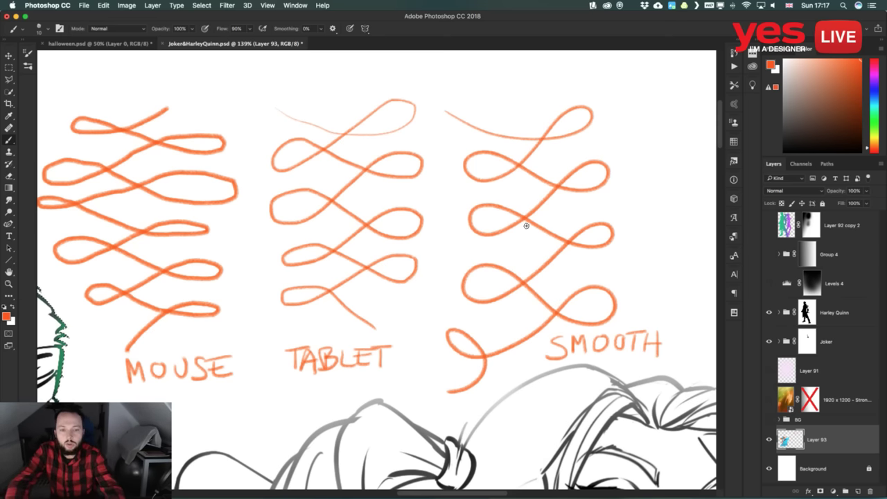
pyautogui.moveTo(485, 247); pyautogui.dragTo(248, 237)
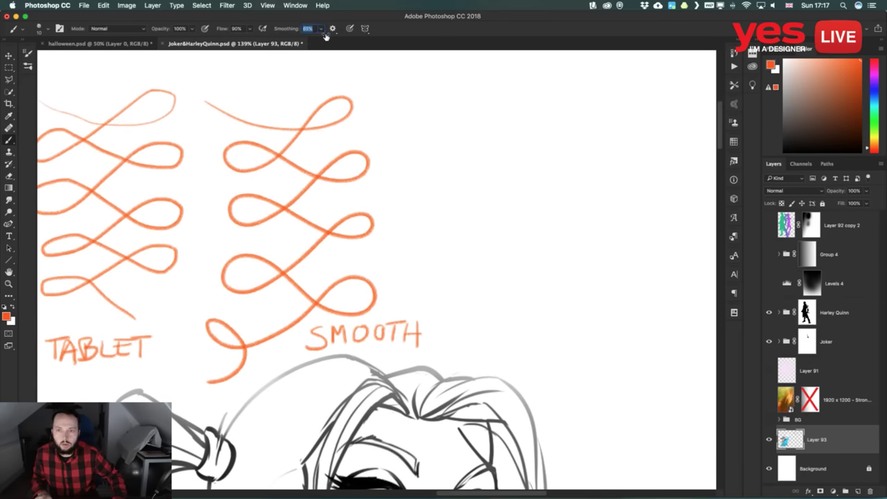
pyautogui.press('Return')
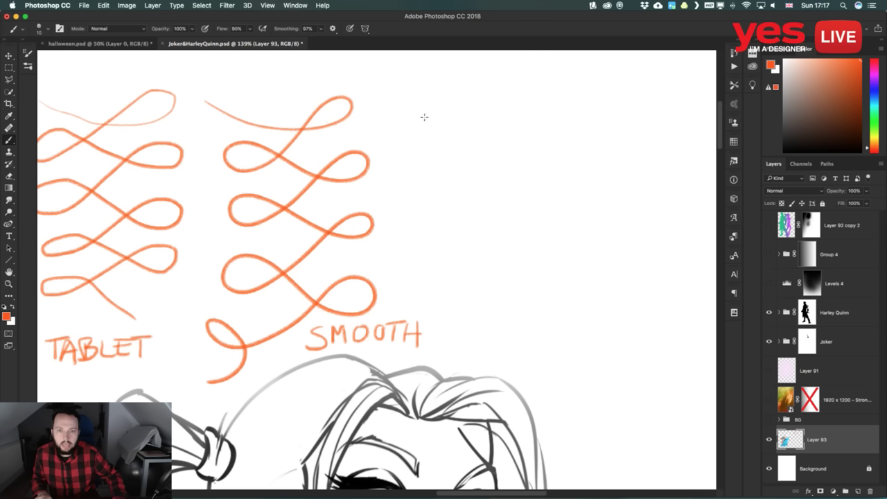
pyautogui.moveTo(411, 103)
pyautogui.mouseDown()
pyautogui.moveTo(453, 130)
pyautogui.moveTo(552, 131)
pyautogui.moveTo(582, 121)
pyautogui.moveTo(586, 104)
pyautogui.moveTo(576, 101)
pyautogui.moveTo(553, 100)
pyautogui.moveTo(503, 146)
pyautogui.moveTo(459, 169)
pyautogui.moveTo(399, 165)
pyautogui.moveTo(392, 143)
pyautogui.moveTo(448, 147)
pyautogui.moveTo(565, 195)
pyautogui.moveTo(593, 187)
pyautogui.moveTo(597, 167)
pyautogui.moveTo(586, 149)
pyautogui.moveTo(559, 153)
pyautogui.moveTo(434, 232)
pyautogui.moveTo(411, 228)
pyautogui.moveTo(398, 204)
pyautogui.moveTo(407, 194)
pyautogui.moveTo(437, 182)
pyautogui.moveTo(464, 187)
pyautogui.moveTo(535, 243)
pyautogui.moveTo(559, 249)
pyautogui.moveTo(579, 246)
pyautogui.moveTo(595, 222)
pyautogui.moveTo(551, 212)
pyautogui.moveTo(500, 247)
pyautogui.moveTo(442, 268)
pyautogui.moveTo(405, 260)
pyautogui.moveTo(403, 229)
pyautogui.moveTo(439, 232)
pyautogui.moveTo(487, 299)
pyautogui.moveTo(513, 309)
pyautogui.moveTo(552, 306)
pyautogui.moveTo(565, 291)
pyautogui.moveTo(556, 266)
pyautogui.moveTo(530, 264)
pyautogui.moveTo(484, 271)
pyautogui.moveTo(449, 289)
pyautogui.moveTo(447, 323)
pyautogui.mouseUp()
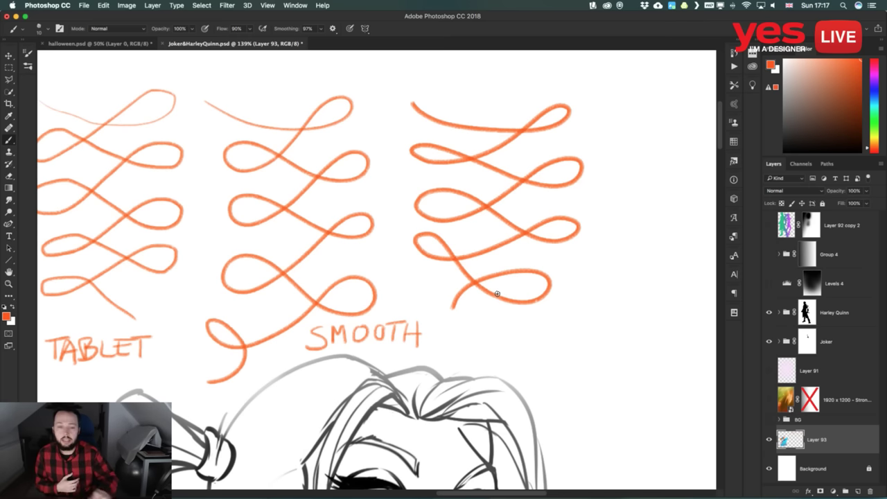
# Draw an orange arched door beside the fourth sample, with a base line, centre line, handle and two diagonals meeting at the centre line
pyautogui.hscroll(5, 607, 337)
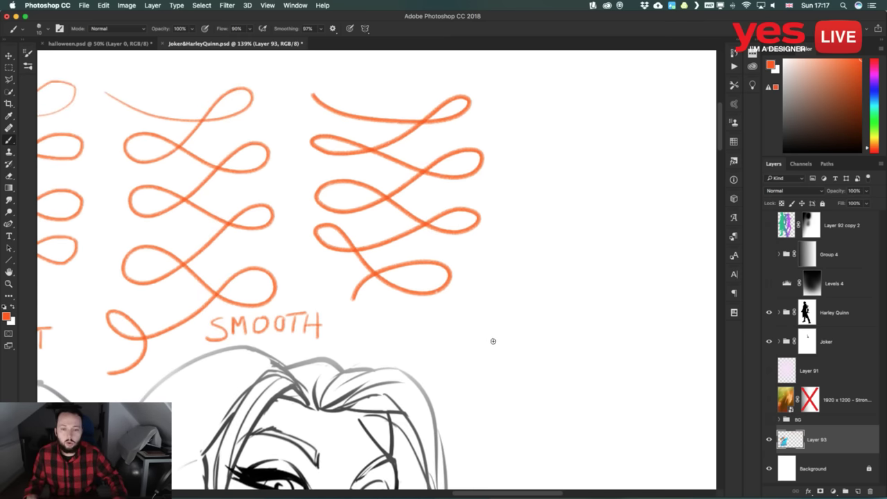
pyautogui.moveTo(491, 314)
pyautogui.mouseDown()
pyautogui.moveTo(502, 220)
pyautogui.moveTo(524, 200)
pyautogui.moveTo(569, 203)
pyautogui.moveTo(593, 232)
pyautogui.moveTo(602, 268)
pyautogui.moveTo(598, 378)
pyautogui.mouseUp()
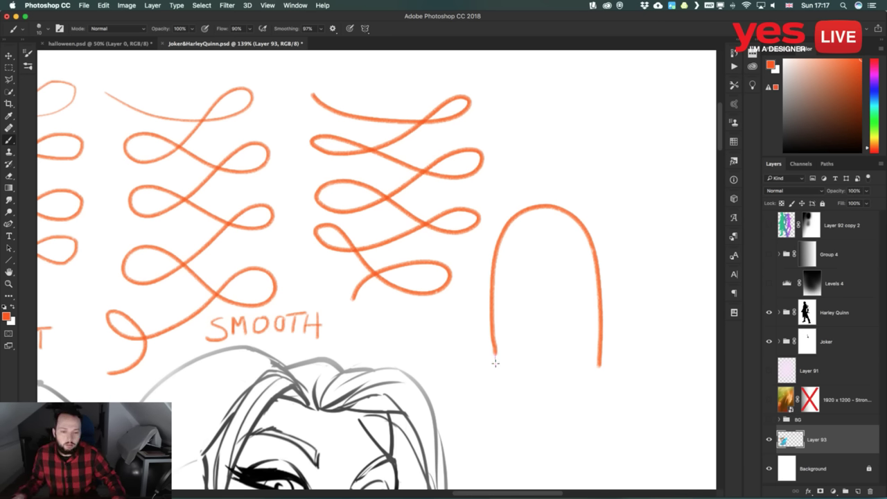
pyautogui.moveTo(513, 367); pyautogui.dragTo(627, 364)
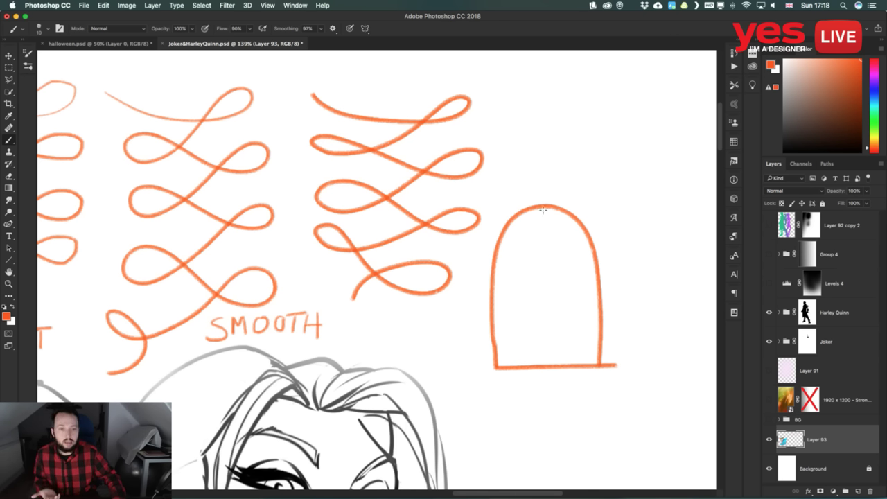
pyautogui.moveTo(543, 210); pyautogui.dragTo(552, 379)
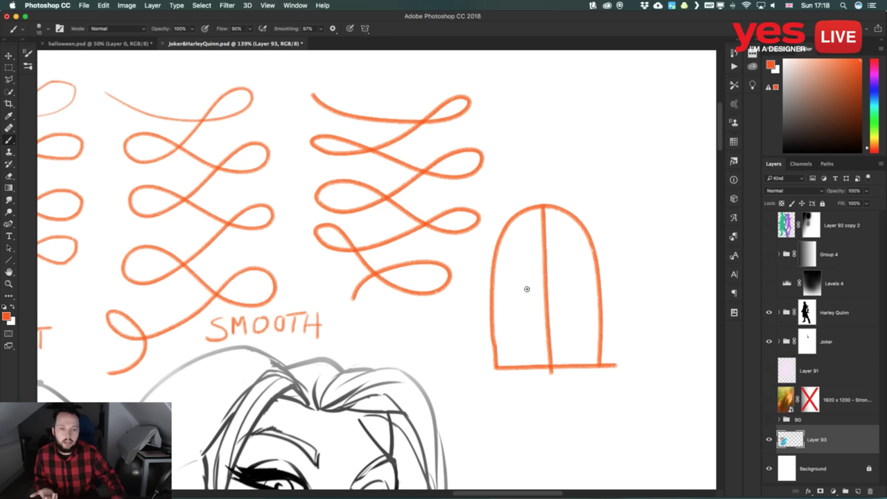
pyautogui.moveTo(528, 289)
pyautogui.mouseDown()
pyautogui.moveTo(535, 319)
pyautogui.moveTo(531, 310)
pyautogui.mouseUp()
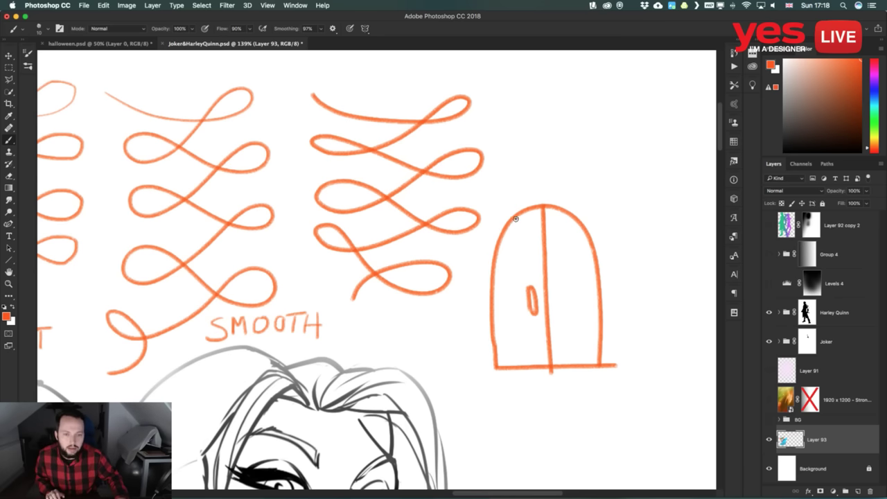
pyautogui.moveTo(510, 226)
pyautogui.mouseDown()
pyautogui.moveTo(551, 282)
pyautogui.moveTo(548, 269)
pyautogui.moveTo(585, 216)
pyautogui.mouseUp()
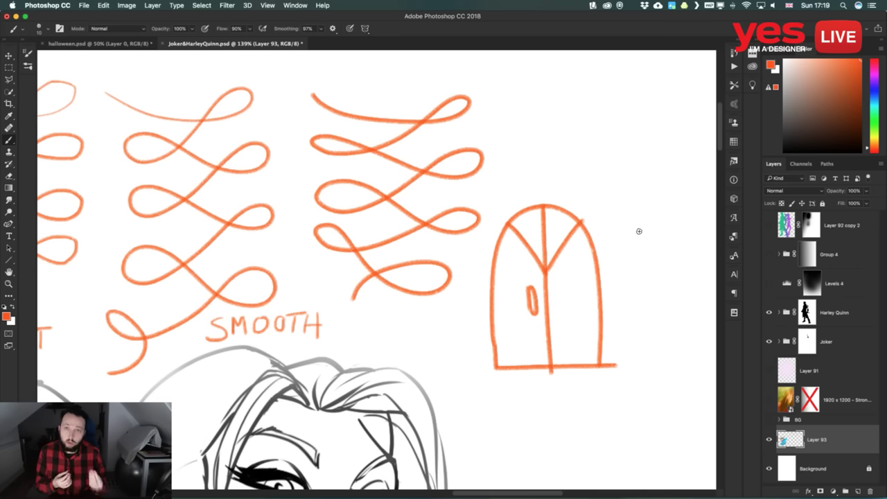
# Apply the Full comp layer comp and bring both characters' faces into view
pyautogui.click(733, 313)
pyautogui.click(607, 362)
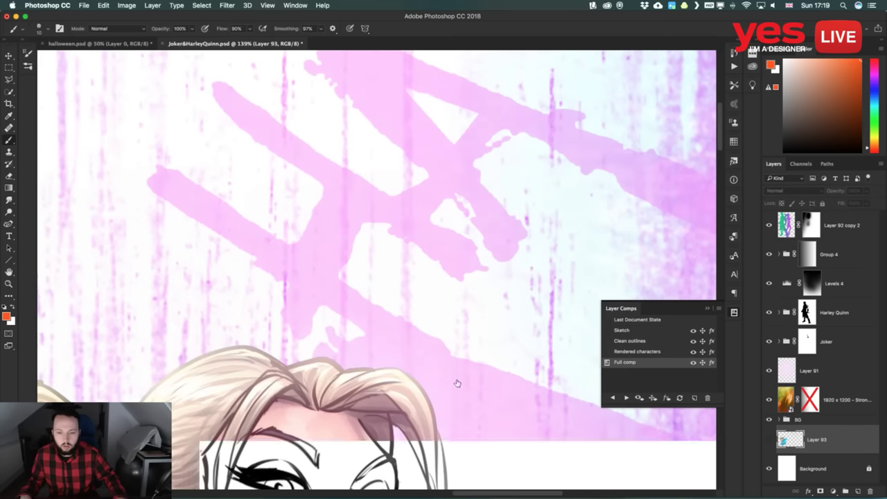
pyautogui.moveTo(265, 386); pyautogui.dragTo(387, 183)
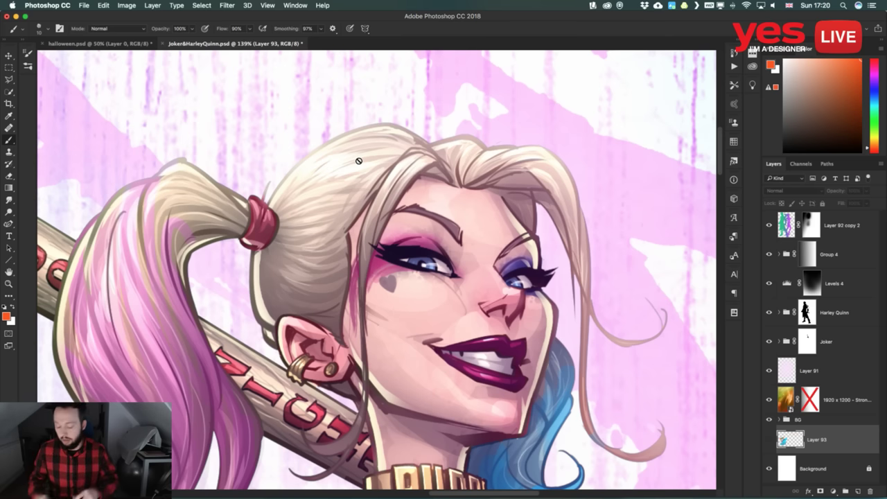
pyautogui.press('super+minus')
pyautogui.press('super+minus')
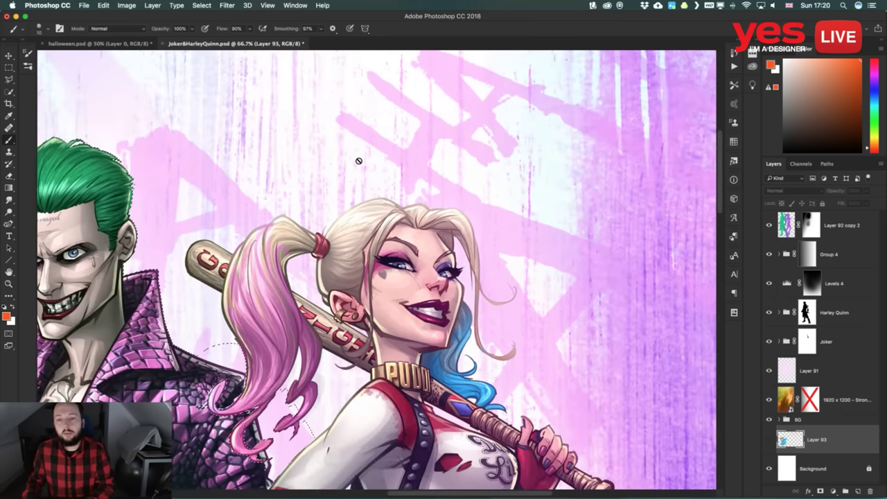
pyautogui.moveTo(360, 161); pyautogui.dragTo(450, 250)
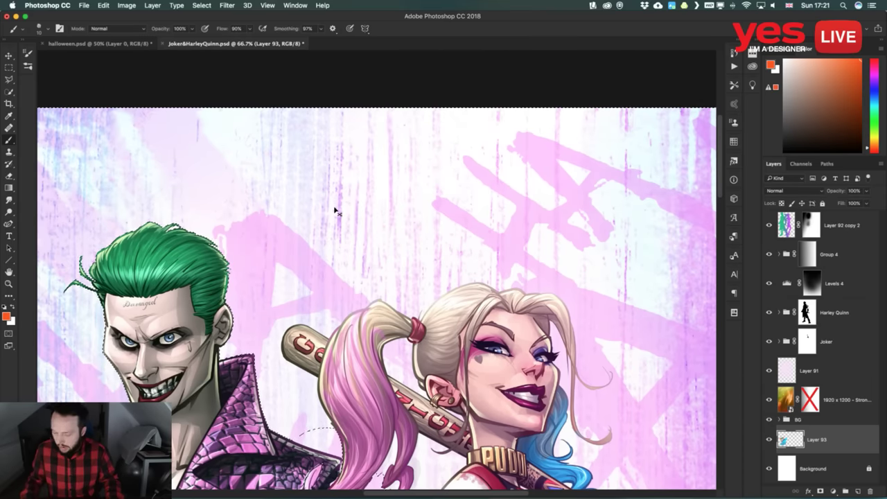
# Clear the active selection and view the available paint symmetry types for the brush
pyautogui.press('super+d')
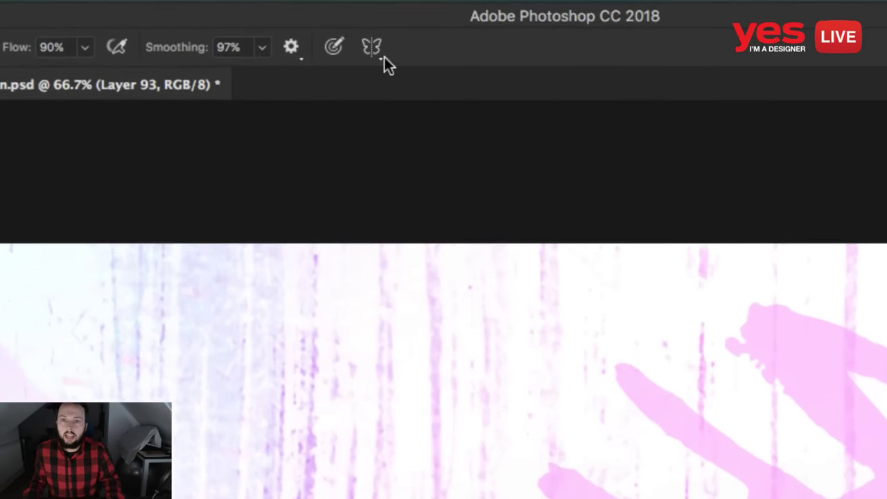
pyautogui.click(373, 50)
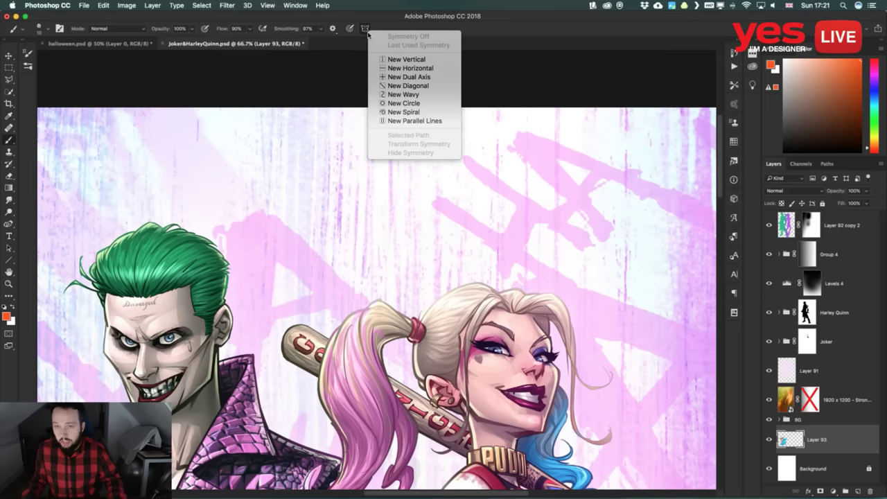
pyautogui.press('Escape')
# Check the Enable Paint Symmetry option and its description in the Technology Previews preferences, and return to the Brush tool
pyautogui.press('super+k')
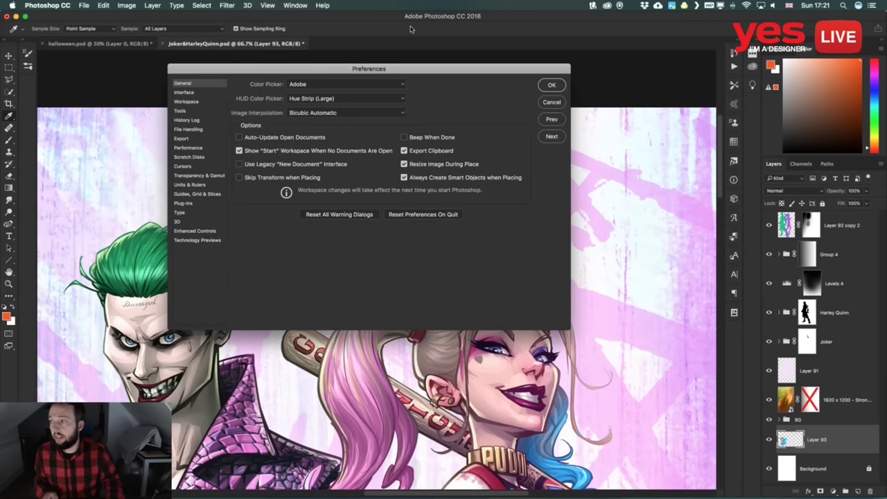
pyautogui.click(201, 240)
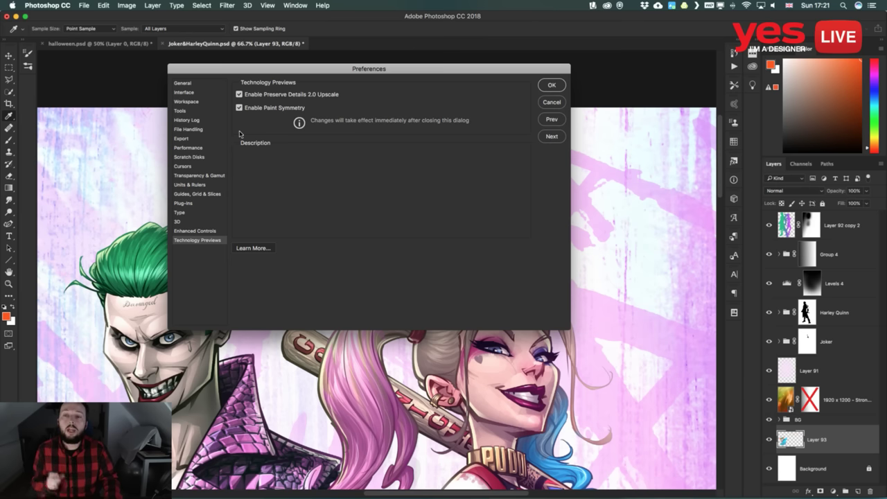
pyautogui.moveTo(242, 115)
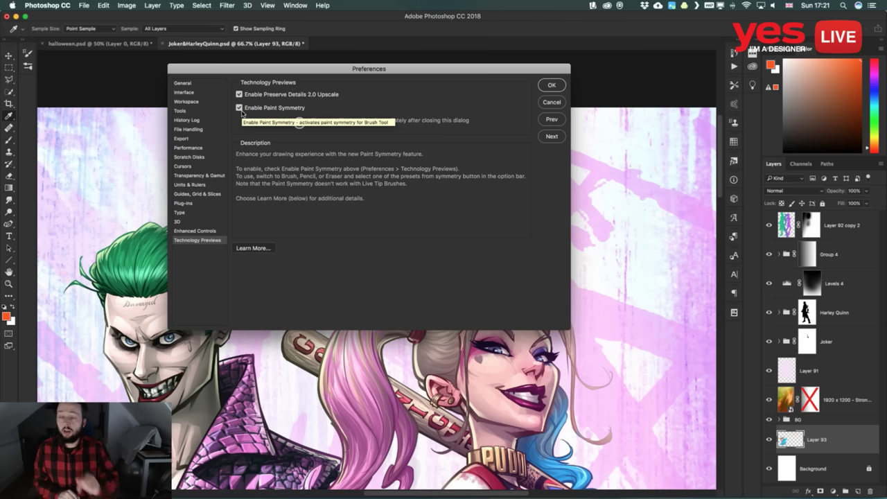
pyautogui.click(552, 85)
pyautogui.press('b')
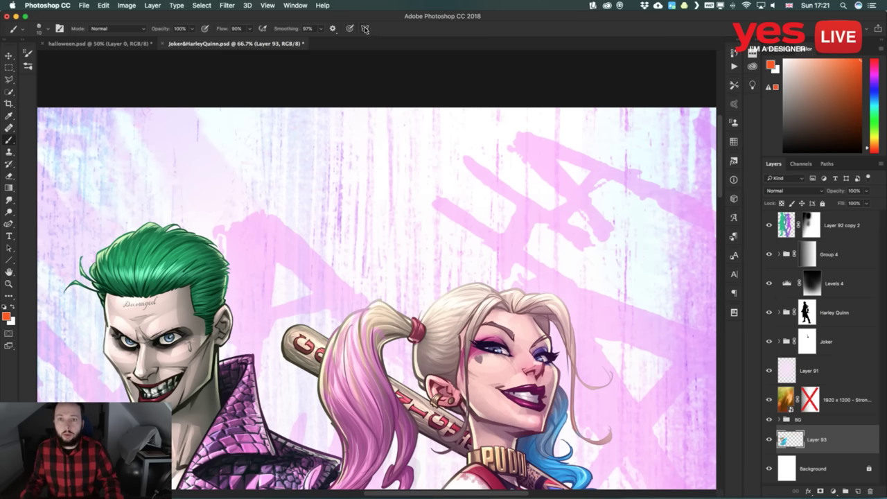
# Create a vertical symmetry axis and place it between the two characters, starting near the canvas's upper edge
pyautogui.click(366, 29)
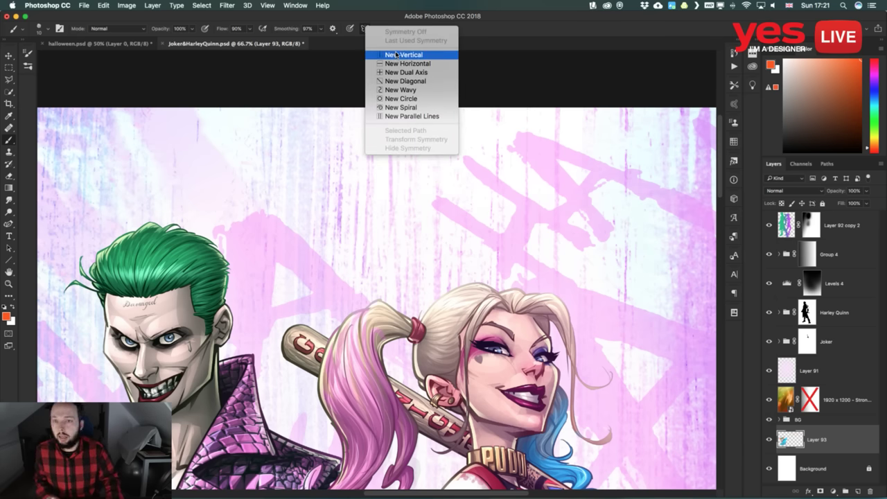
pyautogui.click(397, 56)
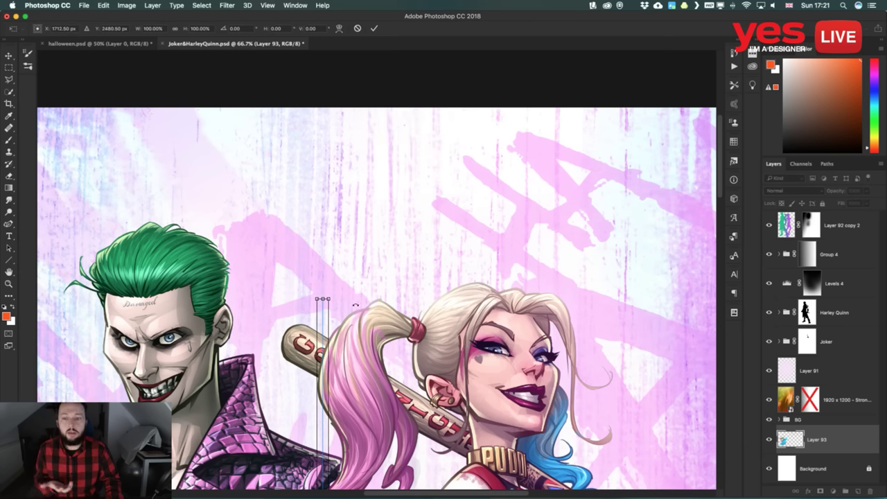
pyautogui.moveTo(323, 336); pyautogui.dragTo(389, 148)
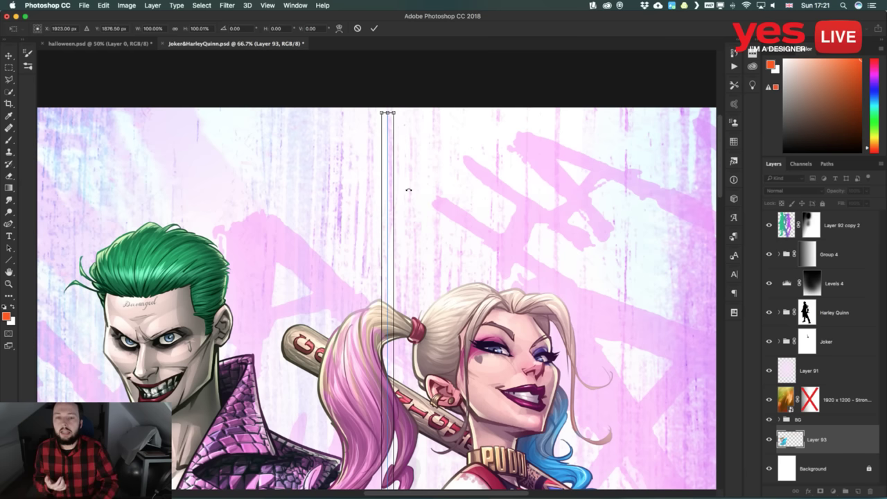
pyautogui.press('Return')
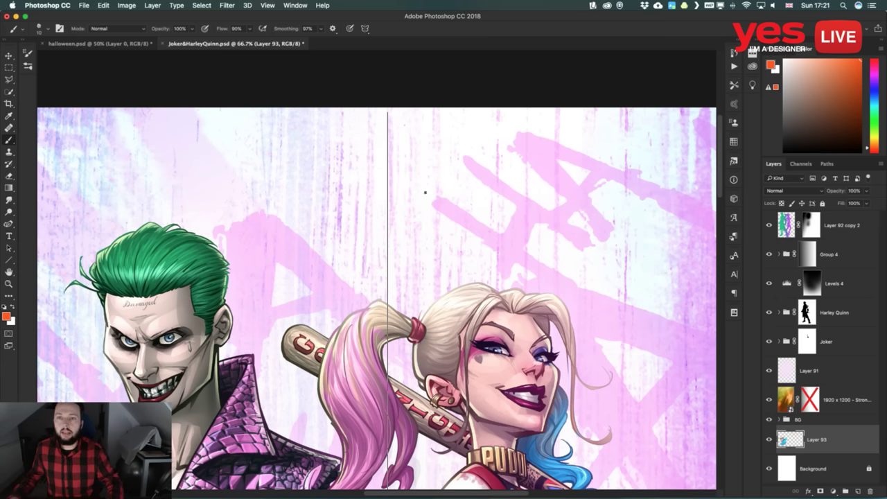
# Set Smoothing to 18% and choose the KYLE Ultimate 2B Pencil brush from the megapack's Classics folder
pyautogui.moveTo(292, 29); pyautogui.dragTo(254, 40)
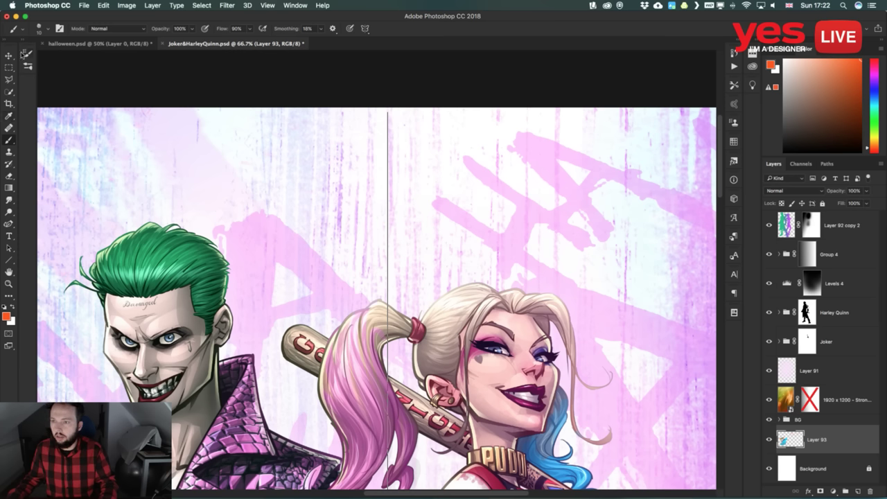
pyautogui.click(23, 43)
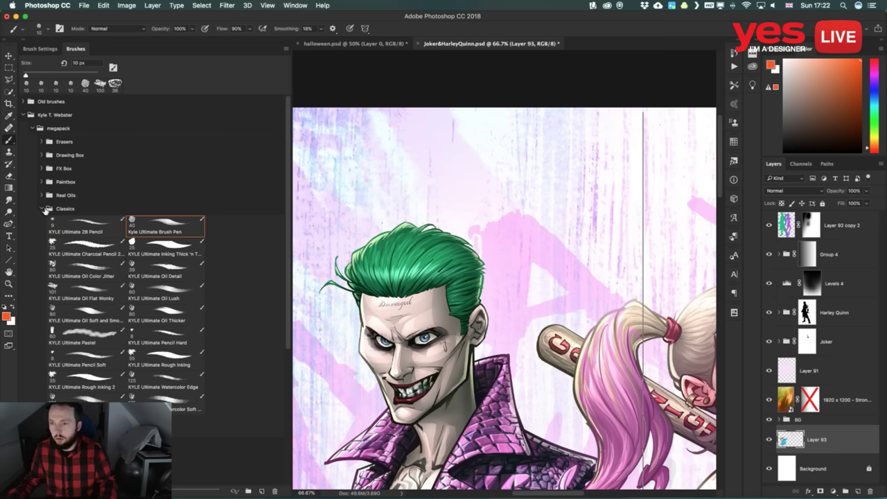
pyautogui.click(82, 222)
pyautogui.hotkey('ctrl', 'z')
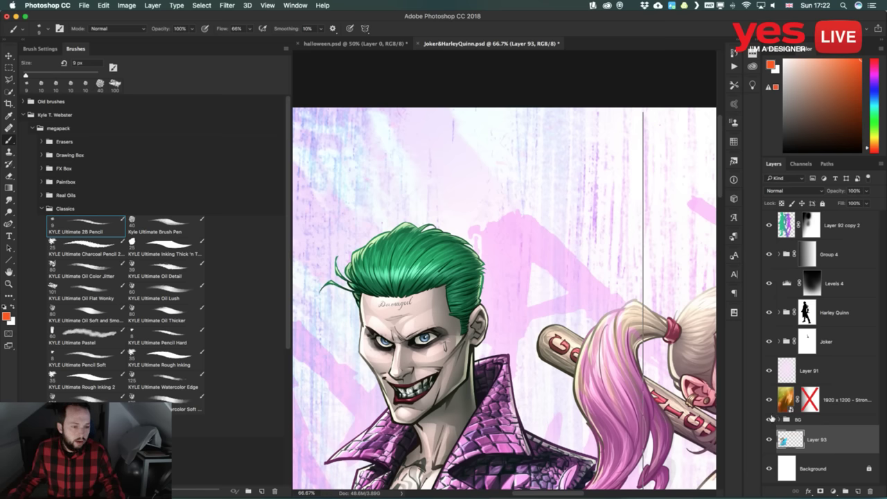
# Apply the Sketch layer comp, make Layer 93 visible and collapse the brush list to free up the canvas
pyautogui.click(733, 314)
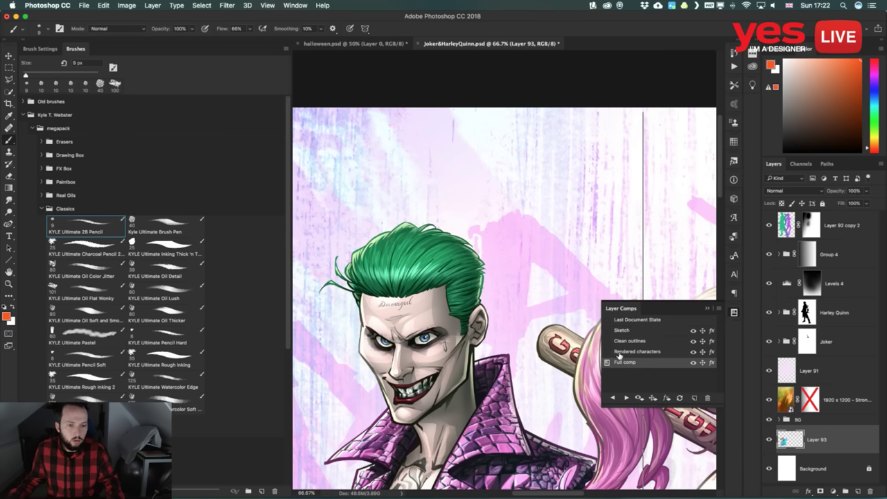
pyautogui.click(608, 331)
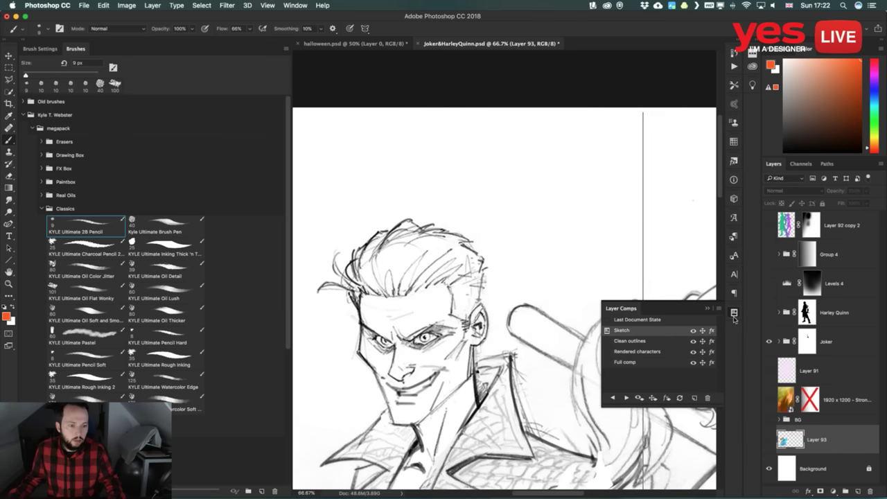
pyautogui.click(735, 315)
pyautogui.click(769, 439)
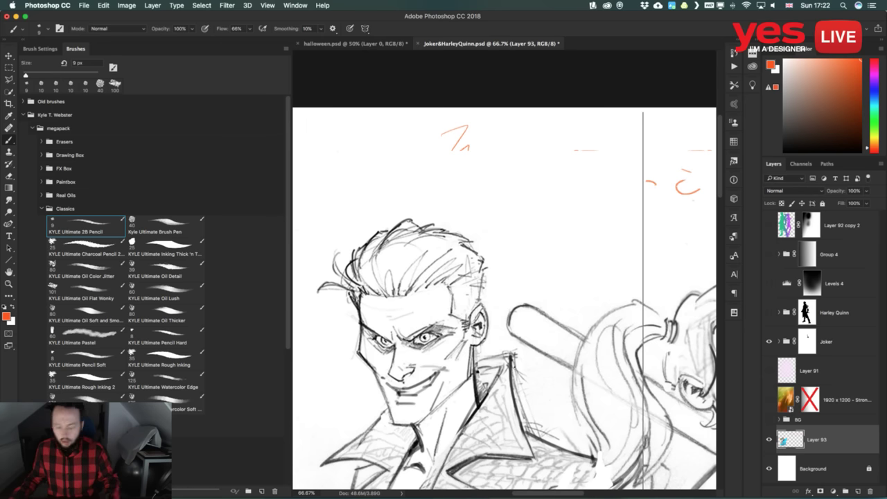
pyautogui.hscroll(4, 627, 239)
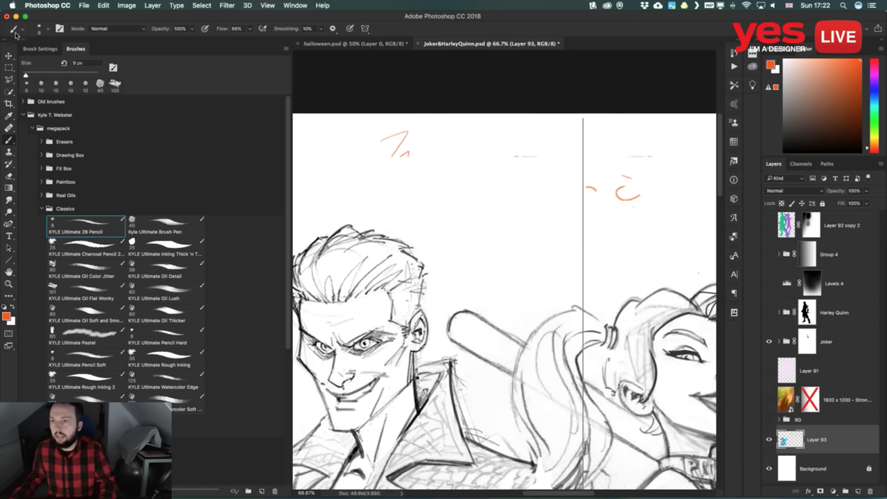
pyautogui.doubleClick(21, 42)
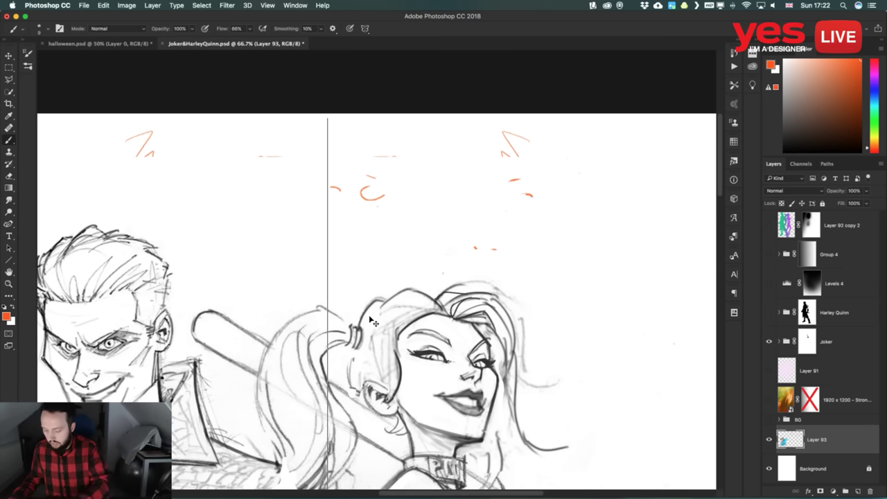
# Delete all the orange paint on Layer 93 and clear the selection
pyautogui.press('Delete')
pyautogui.hotkey('ctrl', 'd')
pyautogui.press('v')
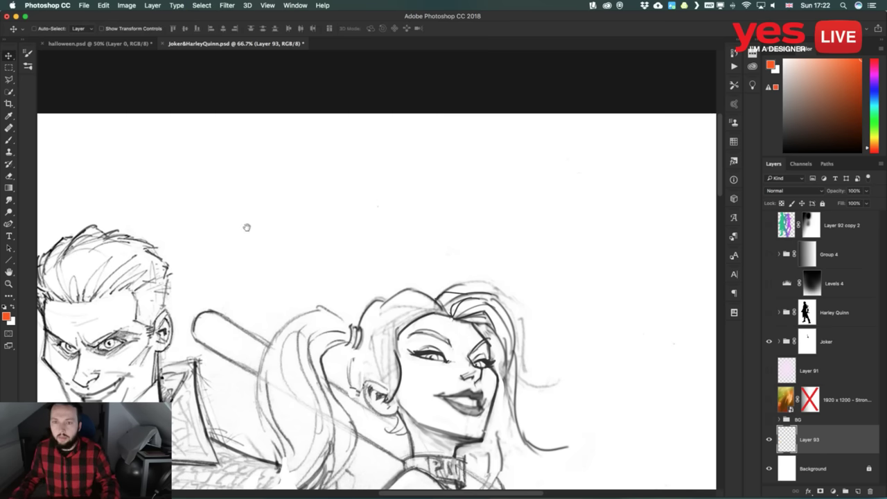
# Create a new vertical symmetry axis for the brush and position it in the blank area between the Joker and Harley Quinn
pyautogui.hscroll(-4, 250, 182)
pyautogui.press('b')
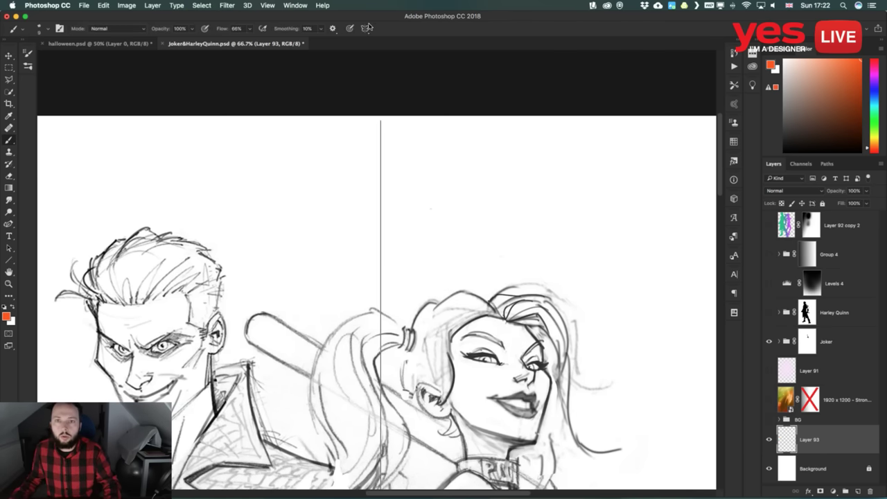
pyautogui.click(364, 29)
pyautogui.click(403, 59)
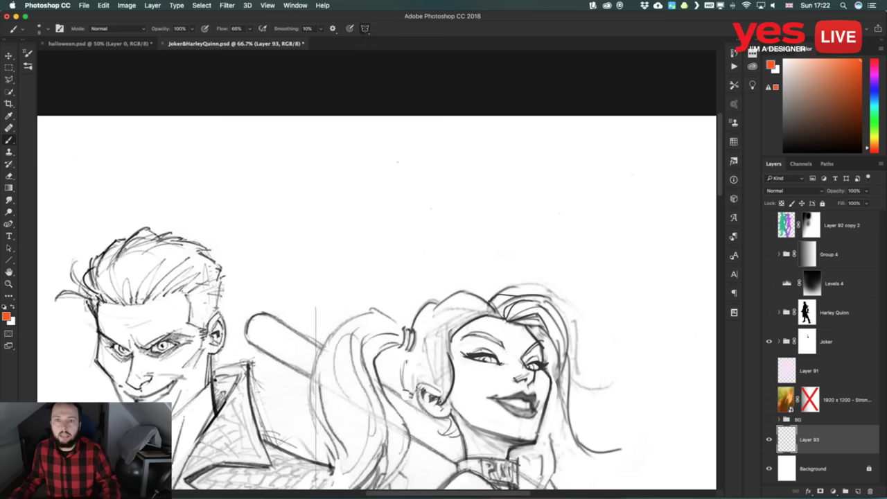
pyautogui.moveTo(320, 380); pyautogui.dragTo(351, 198)
pyautogui.press('Return')
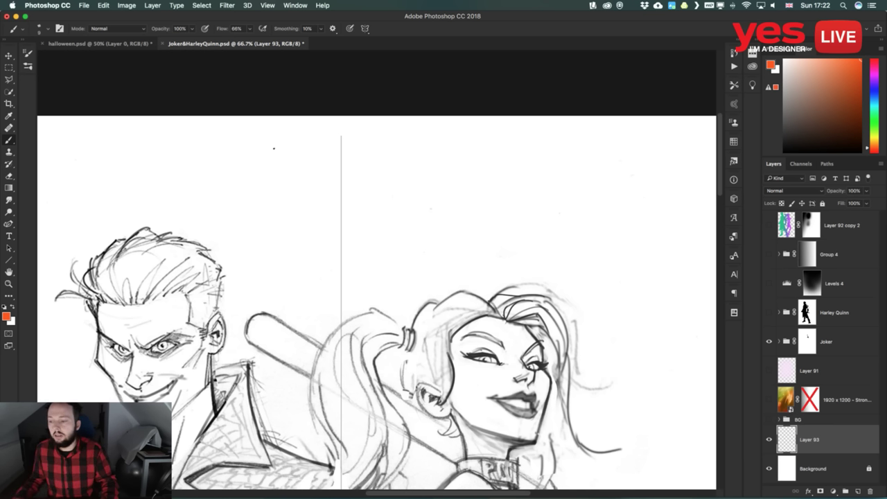
# Try mirrored orange curves beside the axis and a move of Layer 93 to the top of the stack, and undo both
pyautogui.moveTo(316, 163)
pyautogui.mouseDown()
pyautogui.moveTo(281, 148)
pyautogui.moveTo(253, 158)
pyautogui.mouseUp()
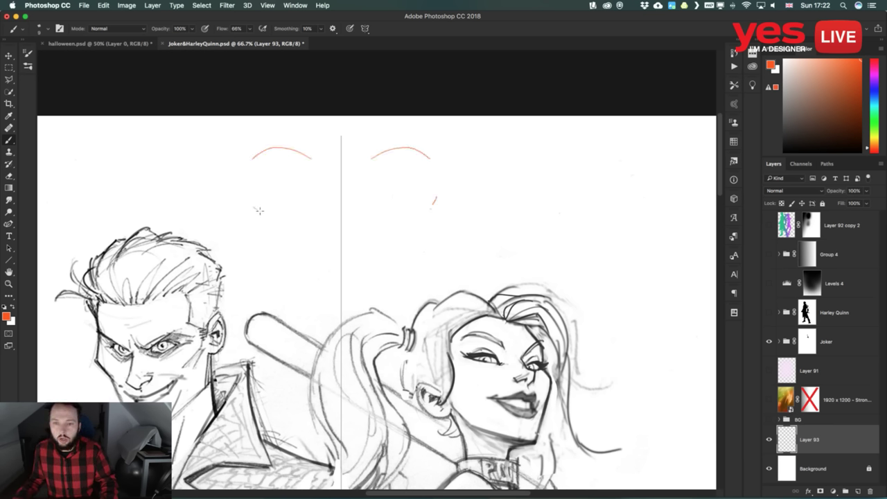
pyautogui.moveTo(263, 189); pyautogui.dragTo(264, 190)
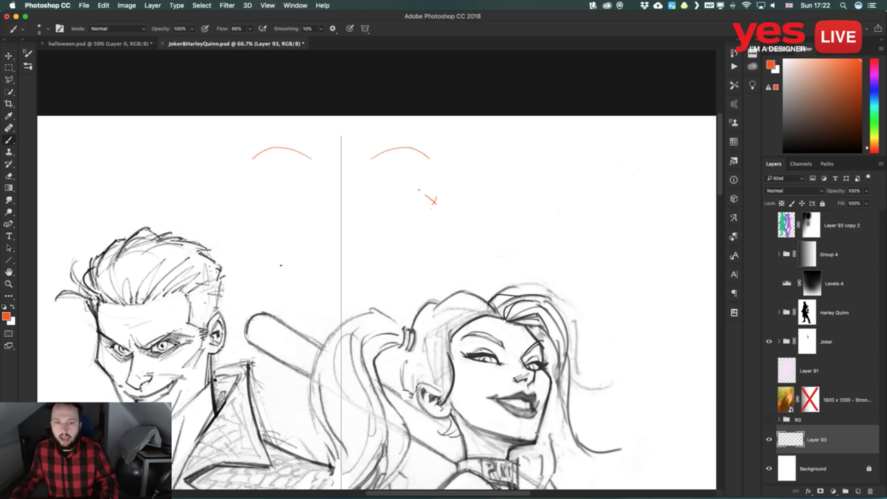
pyautogui.press('super+z')
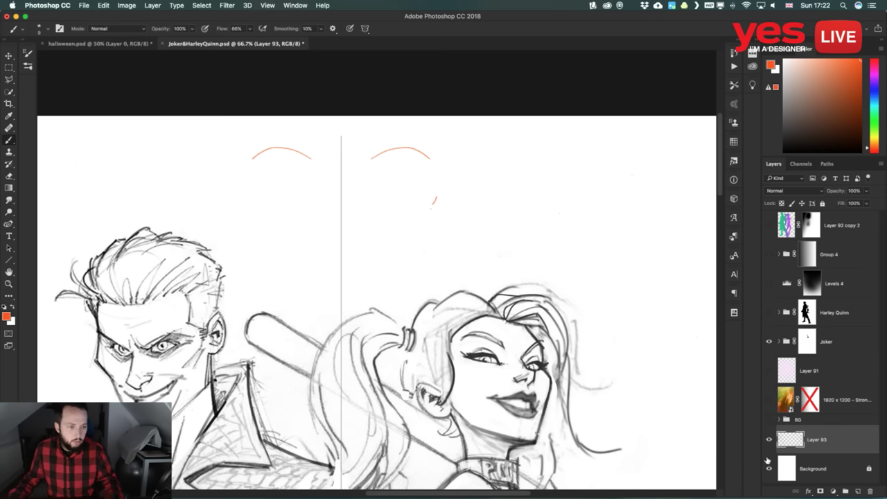
pyautogui.moveTo(820, 448); pyautogui.dragTo(817, 220)
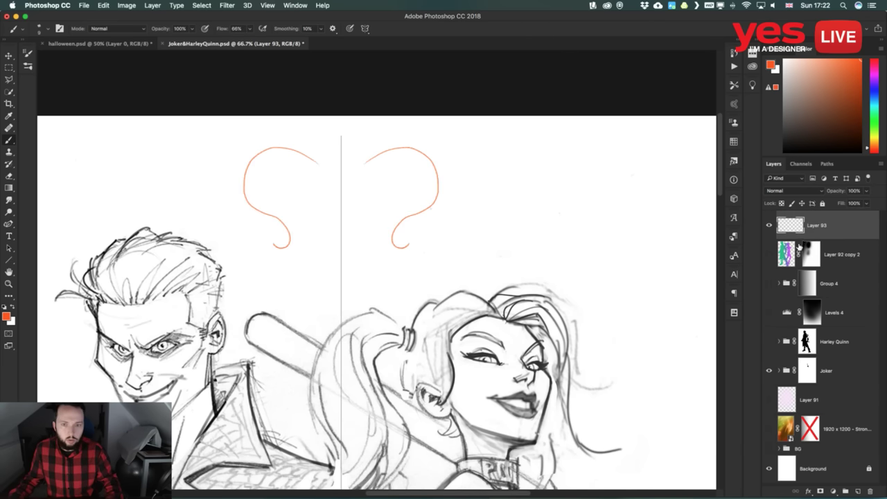
pyautogui.press('super+z')
pyautogui.press('super+alt+z')
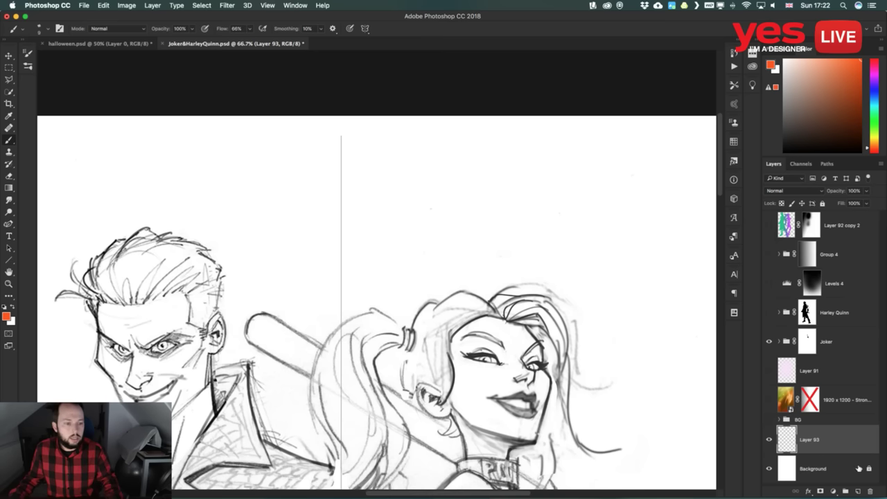
# Move Layer 93 to the top of the layer stack, and paint and undo a test orange curve beside the axis
pyautogui.moveTo(818, 440); pyautogui.dragTo(817, 223)
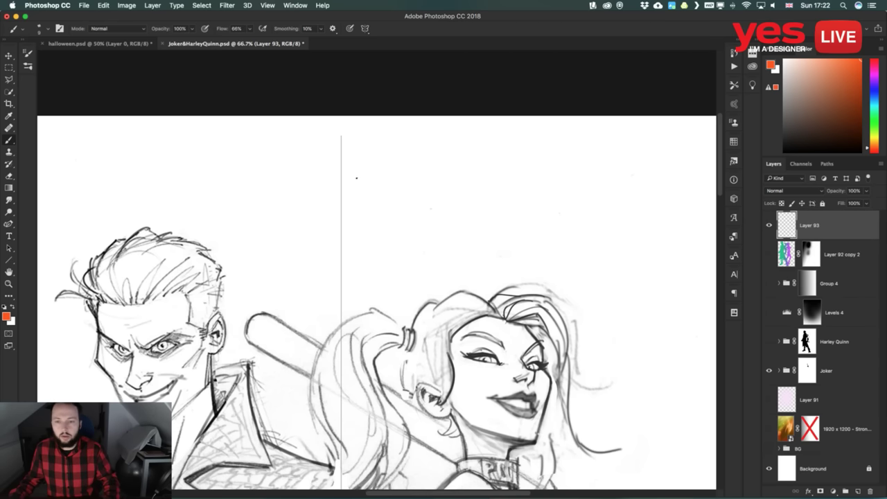
pyautogui.moveTo(302, 158)
pyautogui.mouseDown()
pyautogui.moveTo(270, 148)
pyautogui.moveTo(243, 165)
pyautogui.moveTo(244, 197)
pyautogui.moveTo(302, 233)
pyautogui.moveTo(289, 254)
pyautogui.moveTo(272, 224)
pyautogui.moveTo(290, 186)
pyautogui.moveTo(247, 143)
pyautogui.moveTo(210, 156)
pyautogui.moveTo(244, 162)
pyautogui.moveTo(264, 186)
pyautogui.moveTo(323, 185)
pyautogui.moveTo(301, 208)
pyautogui.moveTo(314, 189)
pyautogui.moveTo(291, 242)
pyautogui.moveTo(316, 257)
pyautogui.moveTo(305, 295)
pyautogui.mouseUp()
pyautogui.press('super+z')
pyautogui.press('super+z')
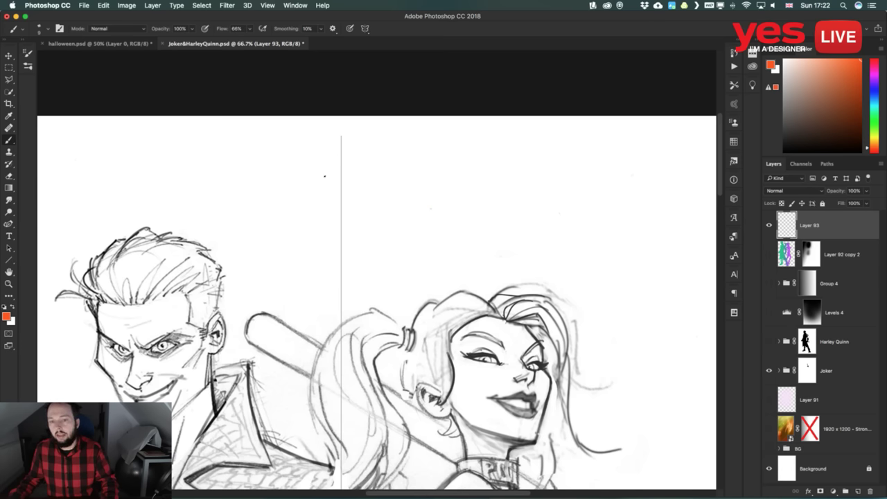
# Sketch a mirrored orange face on the symmetry axis with a head outline, eye and nose guidelines, side lines, nose and eyebrows
pyautogui.moveTo(341, 261)
pyautogui.mouseDown()
pyautogui.moveTo(297, 233)
pyautogui.moveTo(280, 170)
pyautogui.moveTo(303, 134)
pyautogui.moveTo(341, 126)
pyautogui.mouseUp()
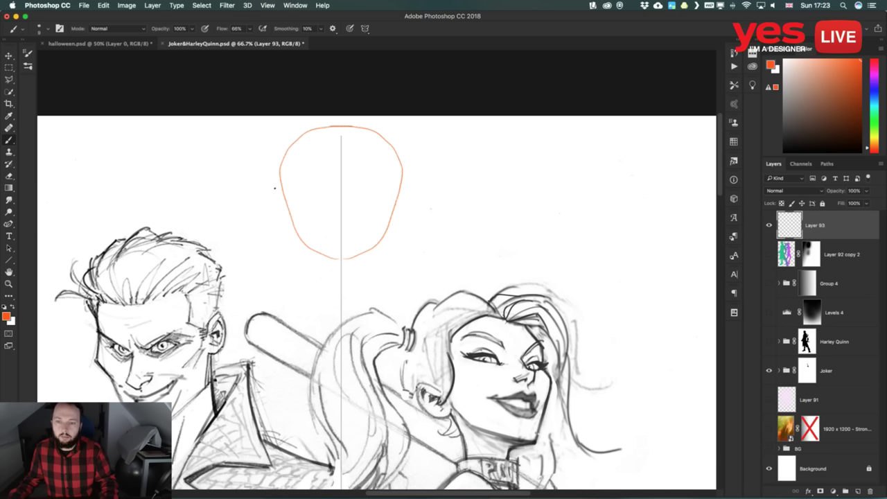
pyautogui.moveTo(275, 188); pyautogui.dragTo(341, 186)
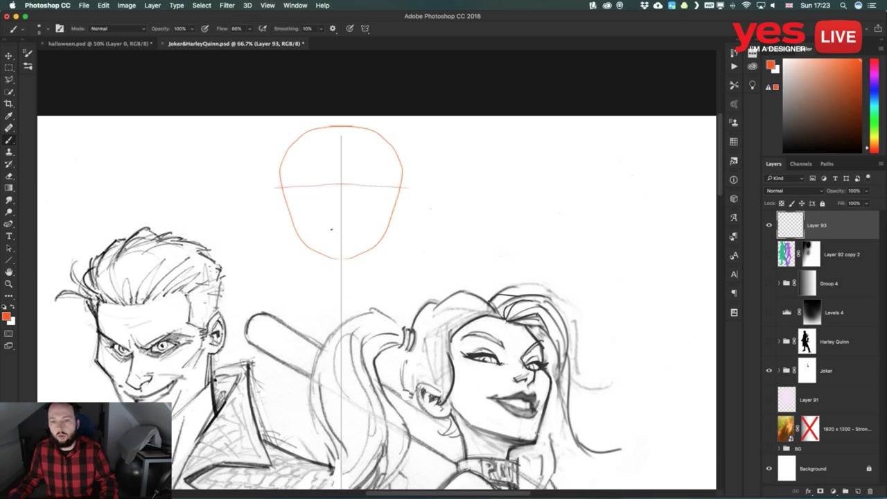
pyautogui.moveTo(290, 225); pyautogui.dragTo(346, 222)
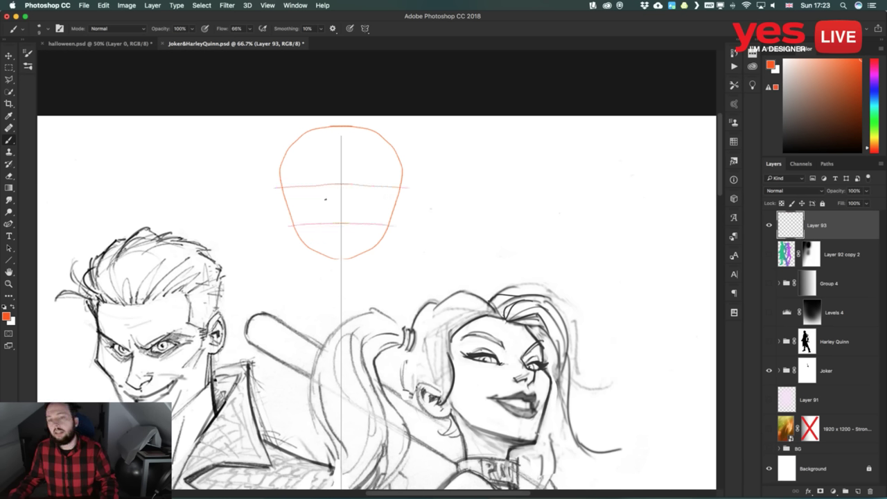
pyautogui.moveTo(292, 150); pyautogui.dragTo(299, 220)
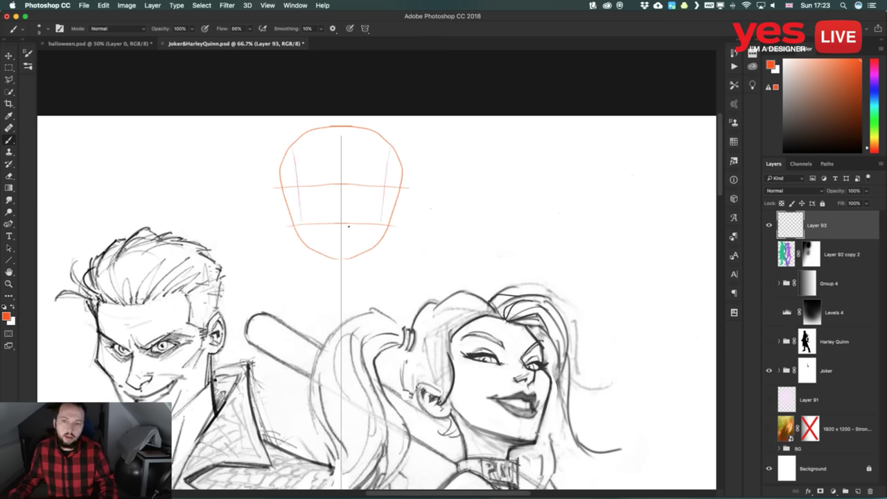
pyautogui.moveTo(303, 188); pyautogui.dragTo(334, 182)
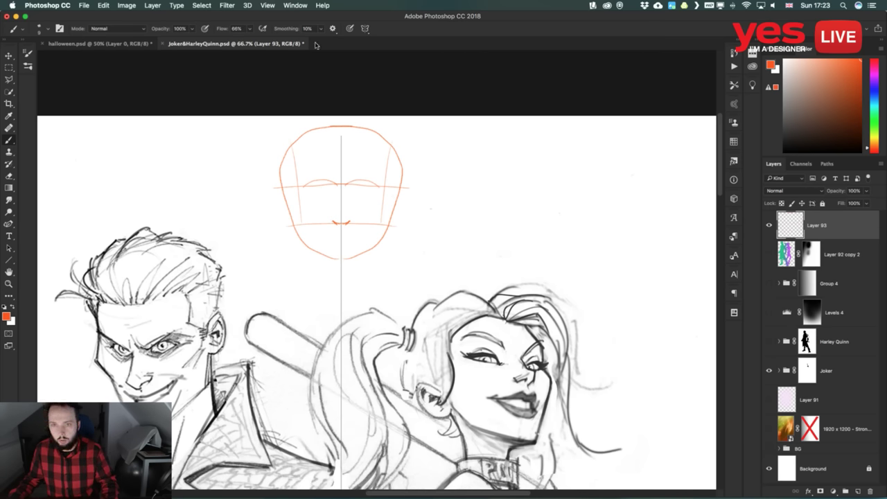
# Replace the vertical symmetry axis in the Joker and Harley Quinn illustration with a new dual-axis symmetry at its default position
pyautogui.click(365, 29)
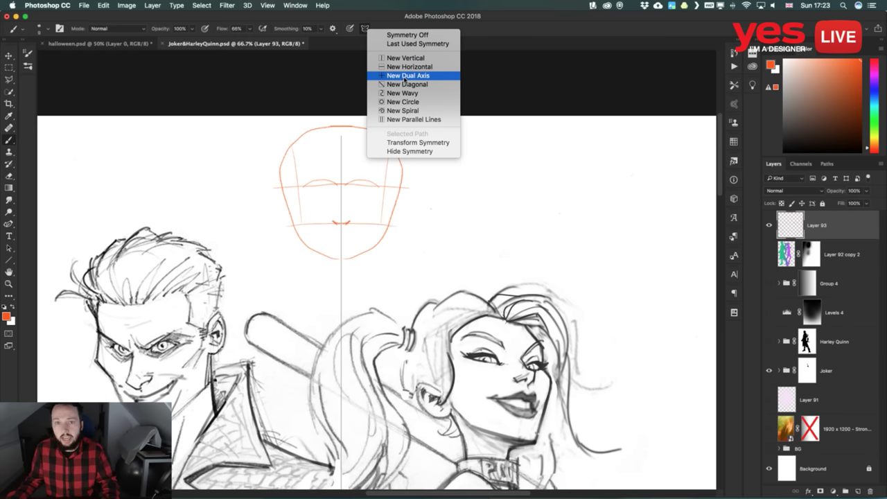
pyautogui.click(405, 76)
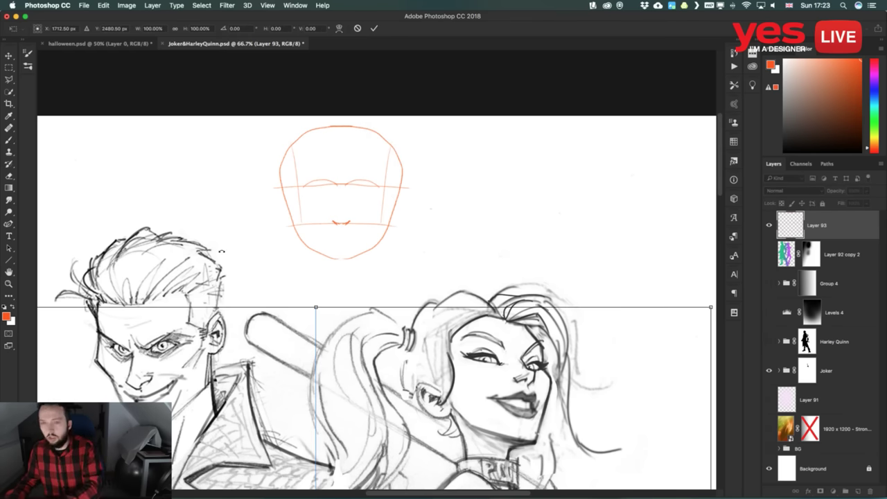
pyautogui.press('Return')
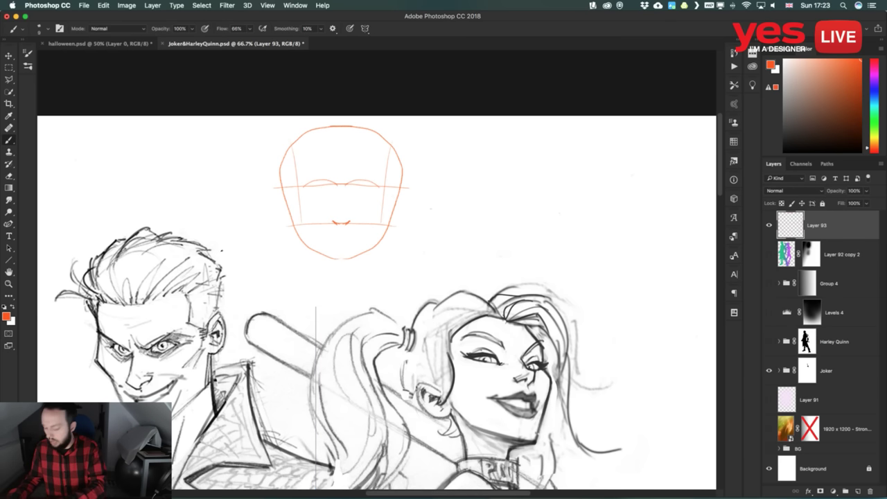
# Create a blank 11 x 8.5 in document at 300 ppi and add a dual-axis brush symmetry at its centre
pyautogui.press('super+n')
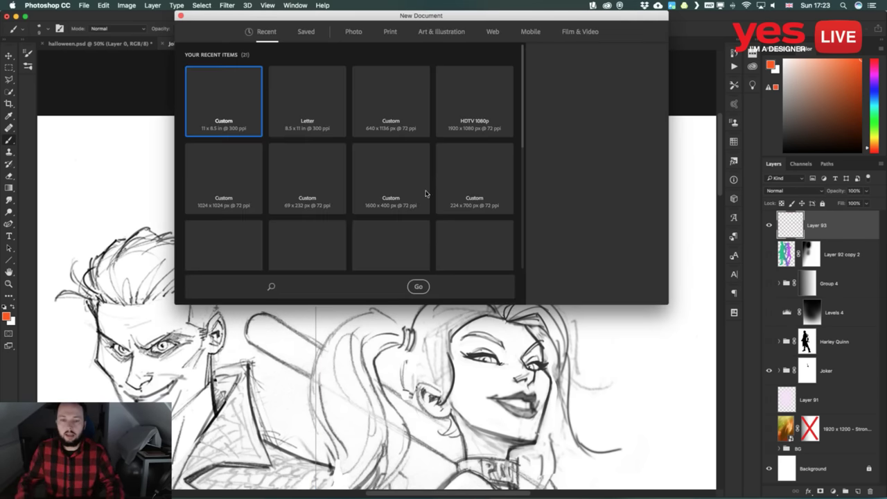
pyautogui.click(648, 289)
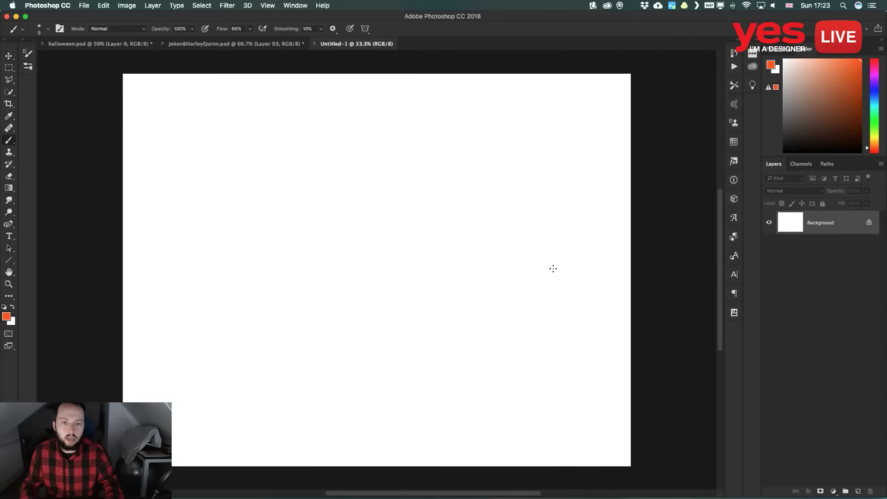
pyautogui.click(365, 28)
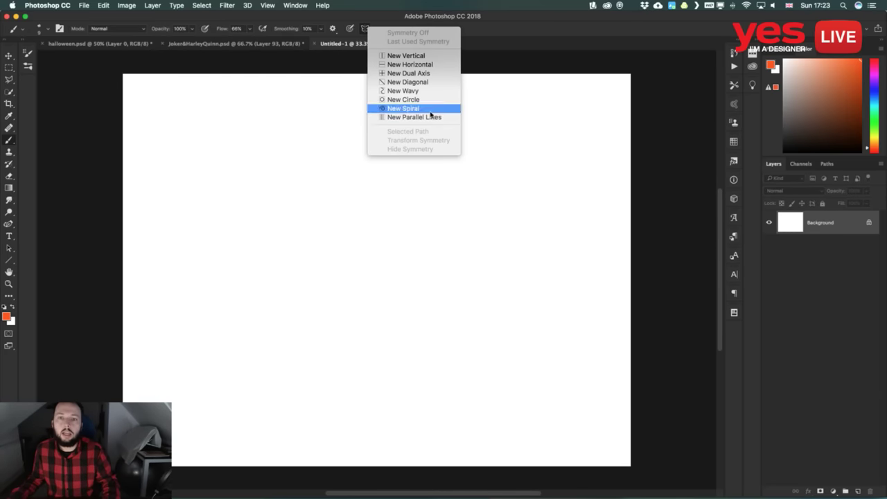
pyautogui.click(402, 73)
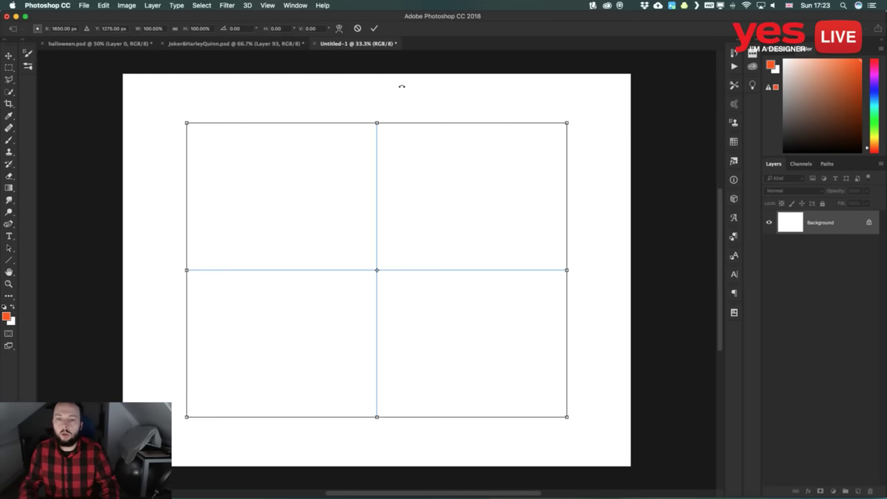
pyautogui.press('Return')
# Try thin orange mirrored curves around the dual axis and undo them
pyautogui.moveTo(251, 147)
pyautogui.mouseDown()
pyautogui.moveTo(365, 257)
pyautogui.moveTo(343, 166)
pyautogui.moveTo(323, 237)
pyautogui.moveTo(267, 297)
pyautogui.moveTo(447, 254)
pyautogui.moveTo(485, 185)
pyautogui.moveTo(481, 173)
pyautogui.moveTo(378, 251)
pyautogui.moveTo(471, 228)
pyautogui.moveTo(381, 208)
pyautogui.moveTo(501, 202)
pyautogui.moveTo(531, 239)
pyautogui.moveTo(437, 229)
pyautogui.moveTo(517, 164)
pyautogui.moveTo(471, 240)
pyautogui.moveTo(444, 246)
pyautogui.moveTo(426, 315)
pyautogui.mouseUp()
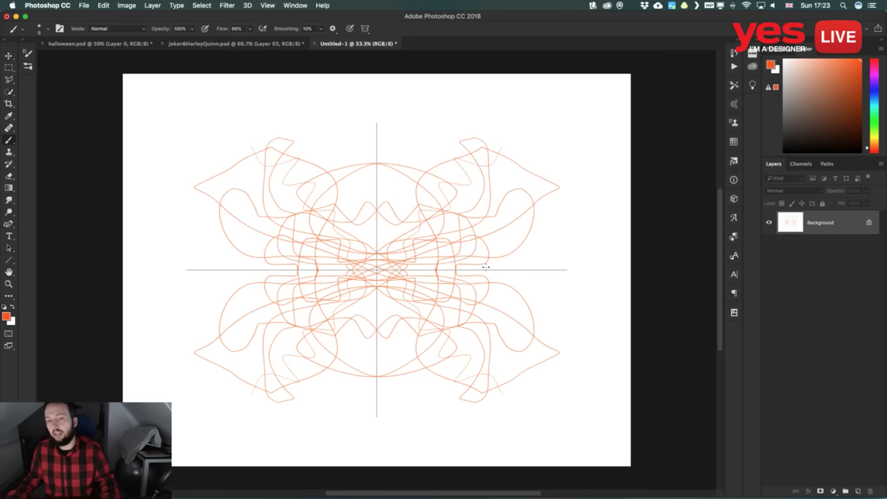
pyautogui.press('super+z')
pyautogui.moveTo(378, 169)
pyautogui.mouseDown()
pyautogui.moveTo(327, 179)
pyautogui.moveTo(299, 243)
pyautogui.moveTo(258, 287)
pyautogui.moveTo(234, 204)
pyautogui.moveTo(280, 150)
pyautogui.moveTo(334, 139)
pyautogui.moveTo(361, 181)
pyautogui.moveTo(426, 172)
pyautogui.moveTo(558, 182)
pyautogui.moveTo(527, 257)
pyautogui.moveTo(544, 242)
pyautogui.mouseUp()
pyautogui.press('super+z')
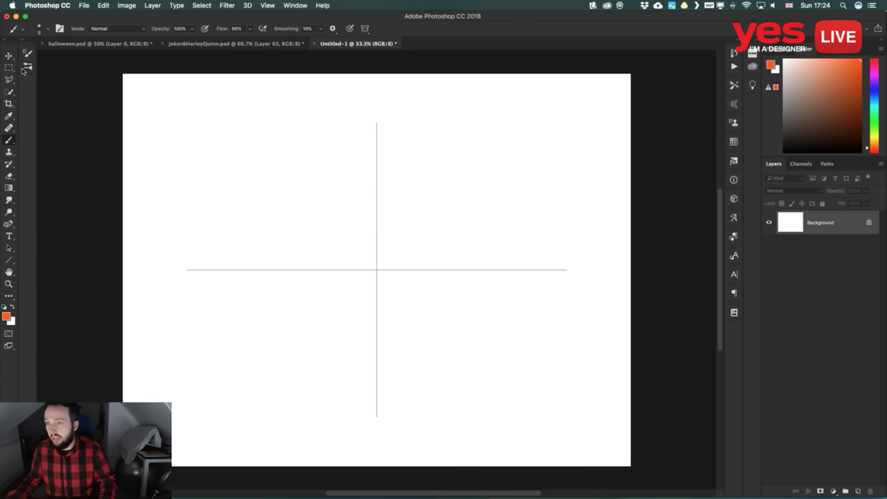
# Choose the Kyle Ultimate Brush Pen brush and paint a thick orange zigzag stroke mirrored across the dual axis
pyautogui.press('F5')
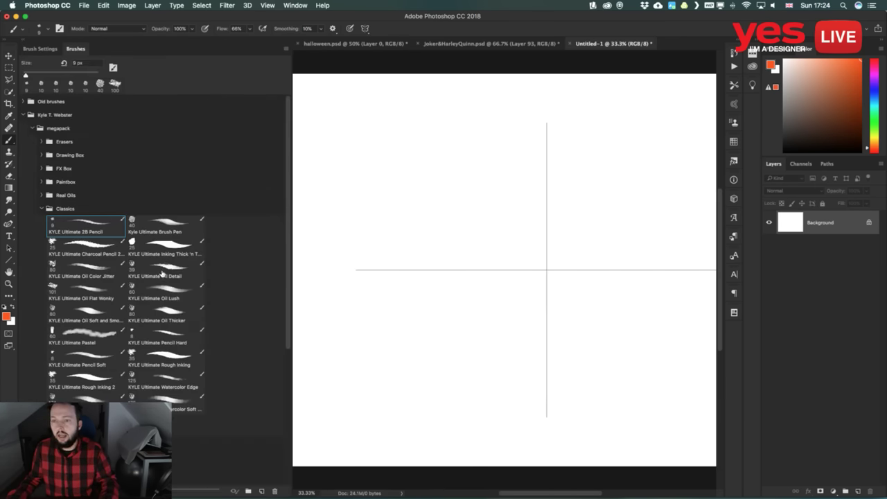
pyautogui.click(167, 226)
pyautogui.moveTo(497, 153)
pyautogui.mouseDown()
pyautogui.moveTo(459, 149)
pyautogui.moveTo(459, 180)
pyautogui.moveTo(501, 206)
pyautogui.moveTo(454, 278)
pyautogui.moveTo(400, 231)
pyautogui.moveTo(432, 223)
pyautogui.mouseUp()
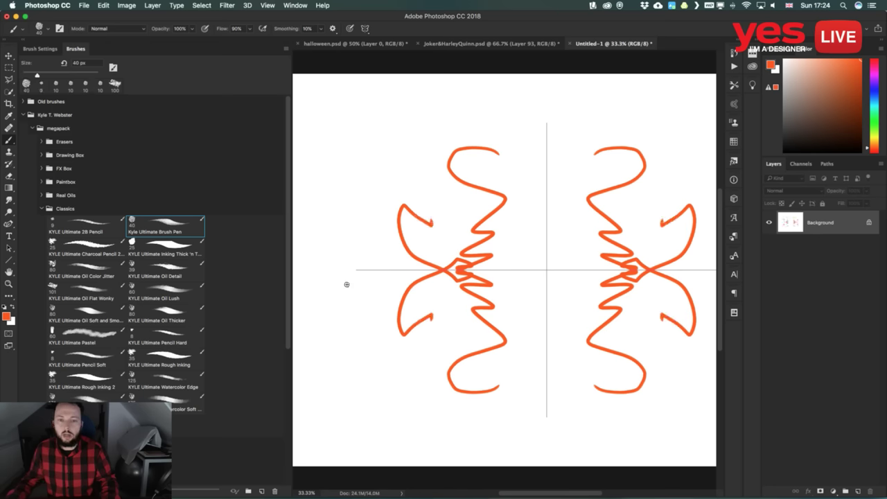
pyautogui.click(23, 41)
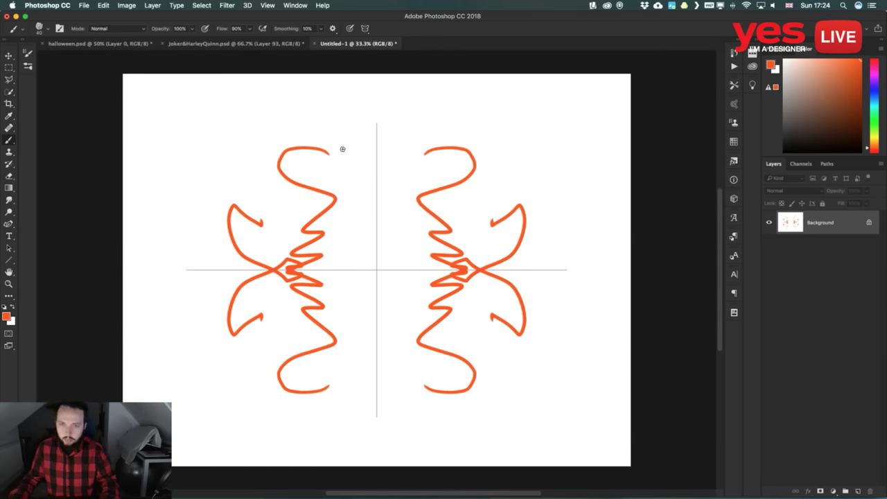
# Replace the dual axis with a new spiral symmetry path and undo the orange zigzag stroke
pyautogui.click(365, 29)
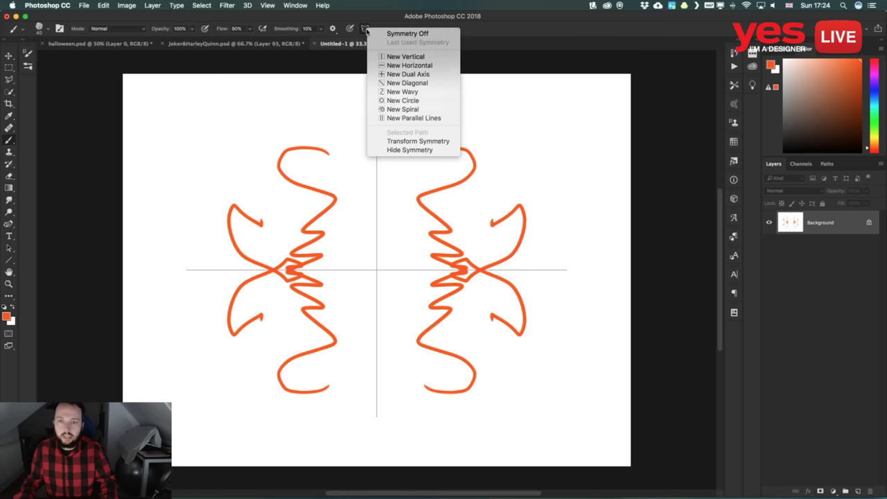
pyautogui.click(416, 110)
pyautogui.press('Return')
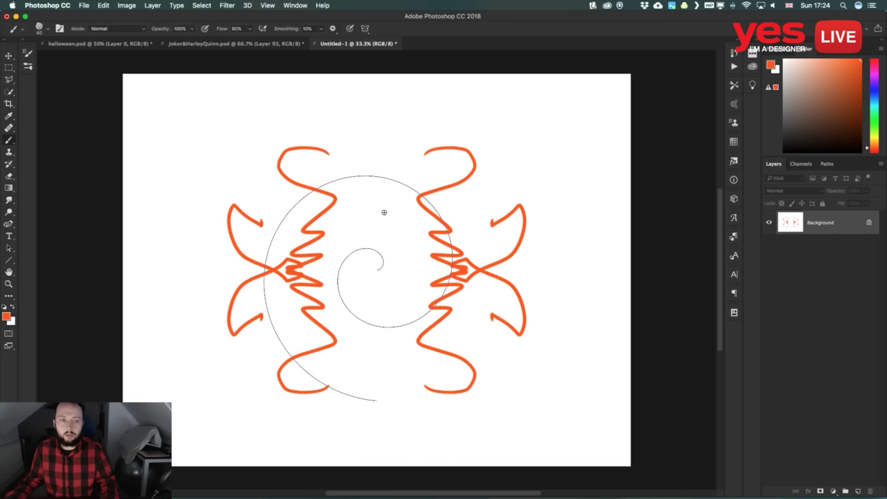
pyautogui.press('super+z')
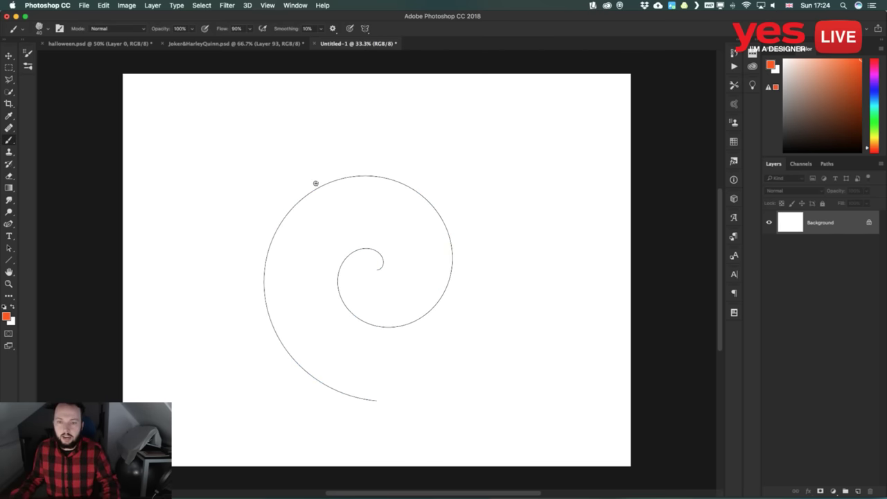
# Try wavy orange strokes along the spiral symmetry path and undo them
pyautogui.moveTo(334, 187)
pyautogui.mouseDown()
pyautogui.moveTo(333, 170)
pyautogui.moveTo(368, 163)
pyautogui.moveTo(399, 212)
pyautogui.moveTo(430, 193)
pyautogui.moveTo(452, 244)
pyautogui.moveTo(436, 305)
pyautogui.moveTo(384, 327)
pyautogui.moveTo(334, 288)
pyautogui.moveTo(344, 258)
pyautogui.moveTo(378, 247)
pyautogui.moveTo(327, 236)
pyautogui.moveTo(317, 307)
pyautogui.moveTo(372, 356)
pyautogui.moveTo(464, 317)
pyautogui.moveTo(459, 212)
pyautogui.moveTo(370, 135)
pyautogui.moveTo(281, 179)
pyautogui.moveTo(305, 212)
pyautogui.moveTo(270, 234)
pyautogui.moveTo(271, 282)
pyautogui.moveTo(305, 348)
pyautogui.moveTo(406, 395)
pyautogui.mouseUp()
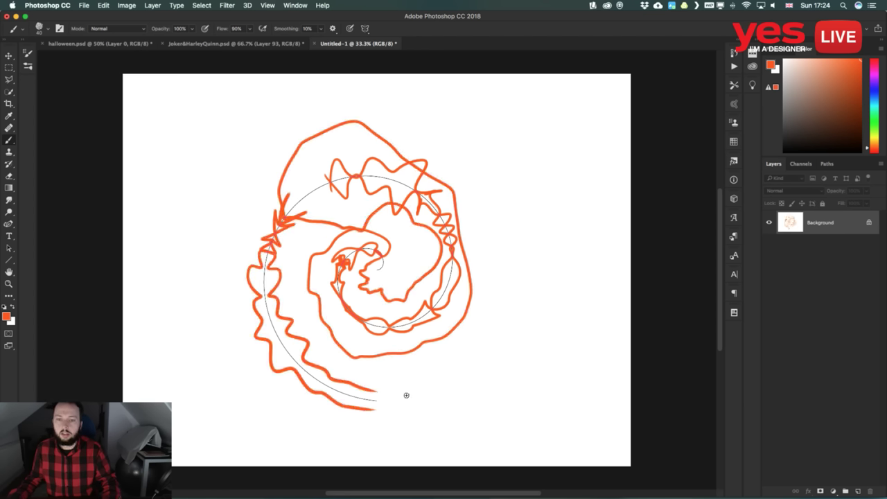
pyautogui.press('super+z')
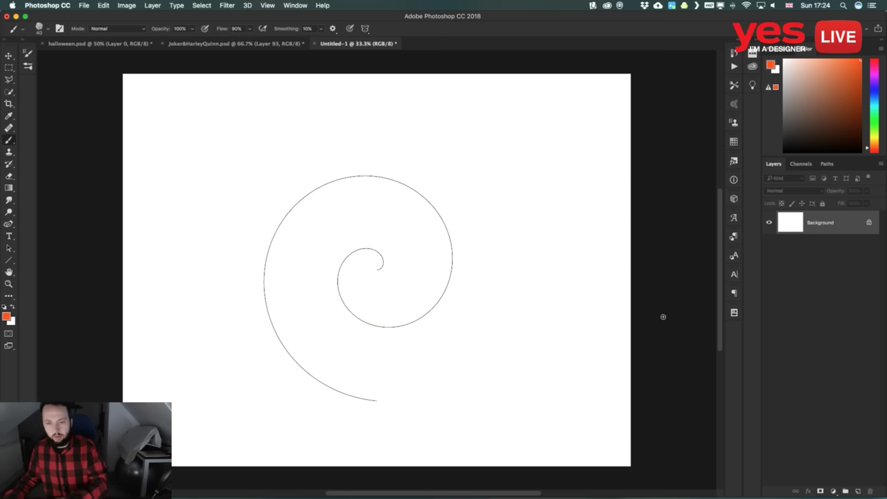
pyautogui.press('v')
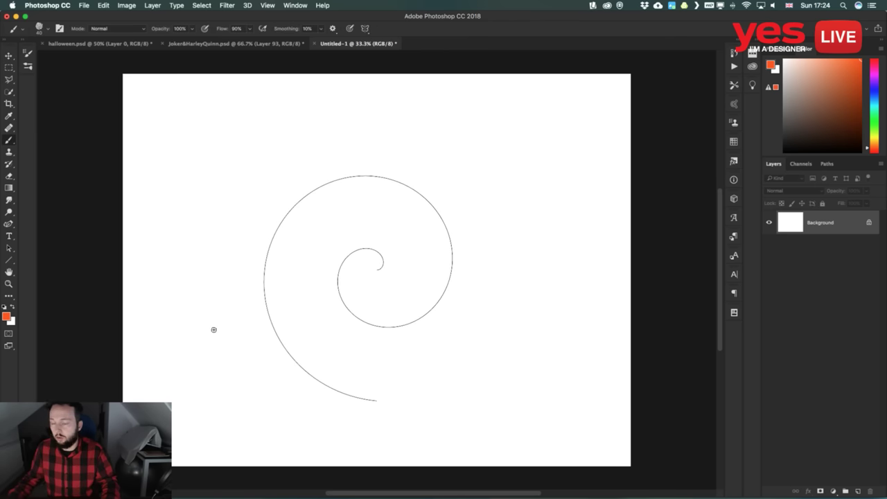
pyautogui.moveTo(338, 294)
pyautogui.mouseDown()
pyautogui.moveTo(357, 320)
pyautogui.moveTo(385, 325)
pyautogui.mouseUp()
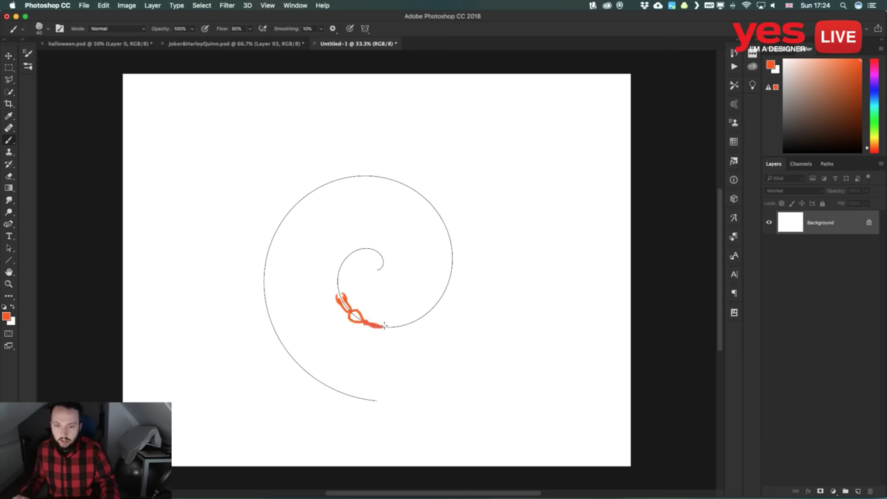
pyautogui.press('super+z')
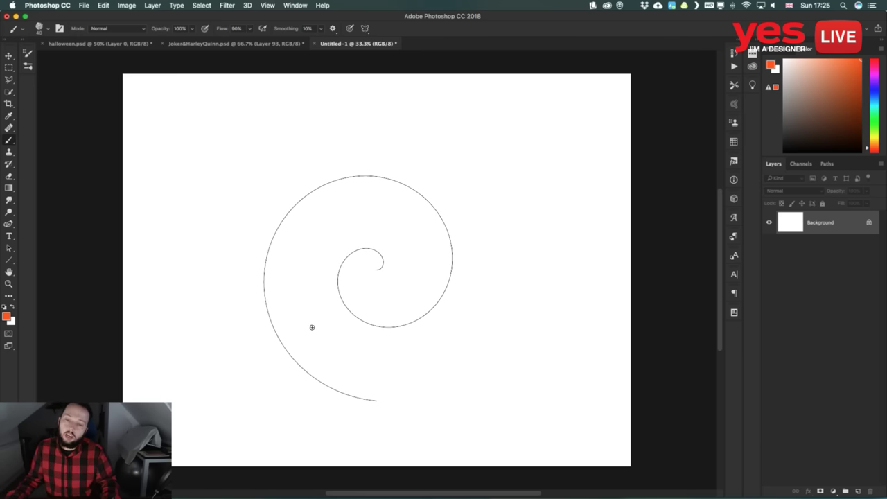
# Try a short curve on the blank canvas with the Curvature Pen tool and undo it
pyautogui.press('v')
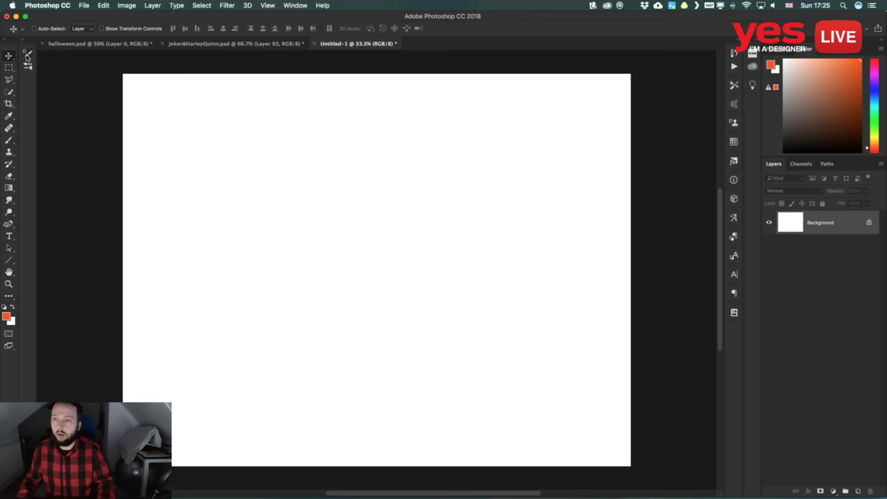
pyautogui.press('p')
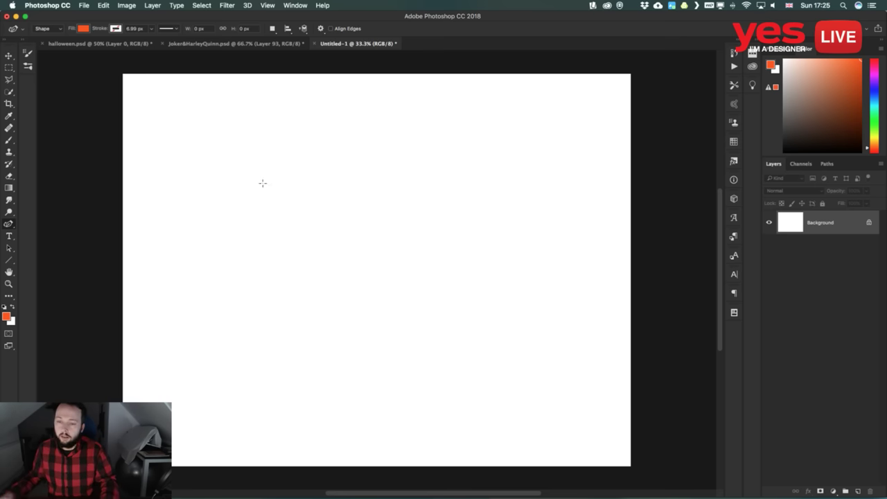
pyautogui.moveTo(251, 248); pyautogui.dragTo(263, 291)
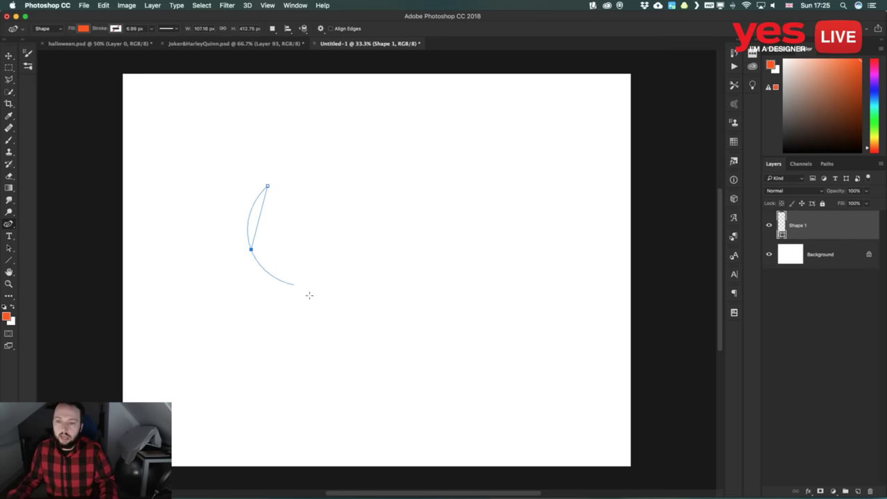
pyautogui.hotkey('ctrl', 'z')
pyautogui.hotkey('ctrl', 'z')
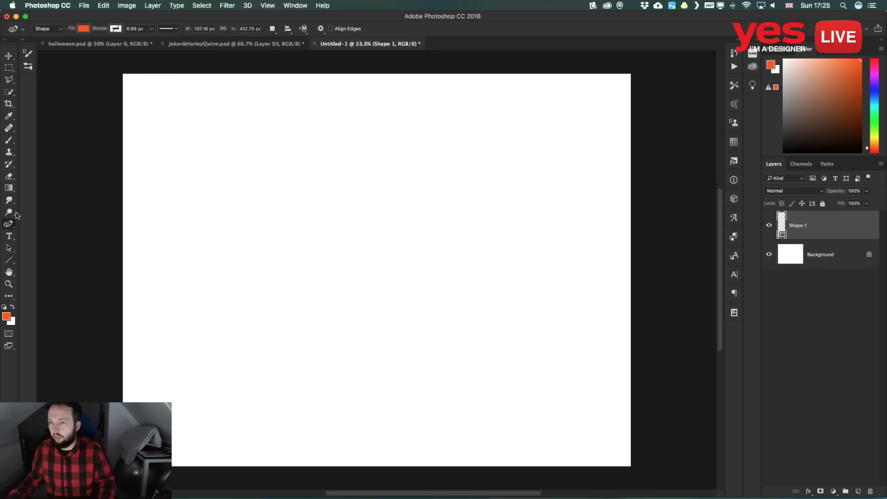
# Draw an open, curved orange shape with five anchor points across the upper canvas using the standard Pen tool
pyautogui.rightClick(8, 224)
pyautogui.click(41, 222)
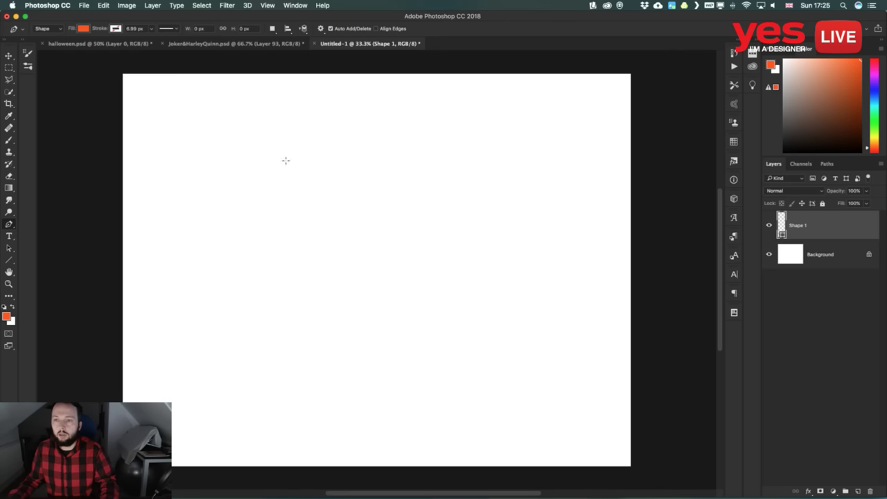
pyautogui.click(322, 145)
pyautogui.moveTo(236, 192); pyautogui.dragTo(225, 256)
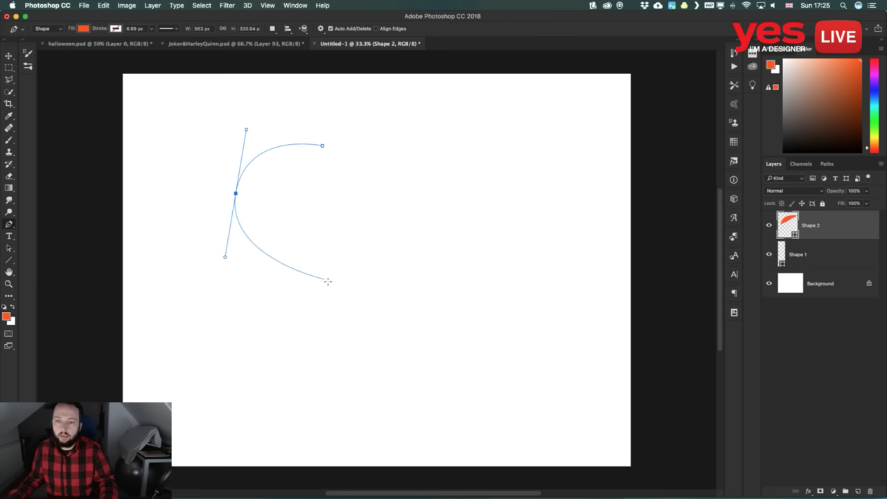
pyautogui.moveTo(333, 276); pyautogui.dragTo(371, 271)
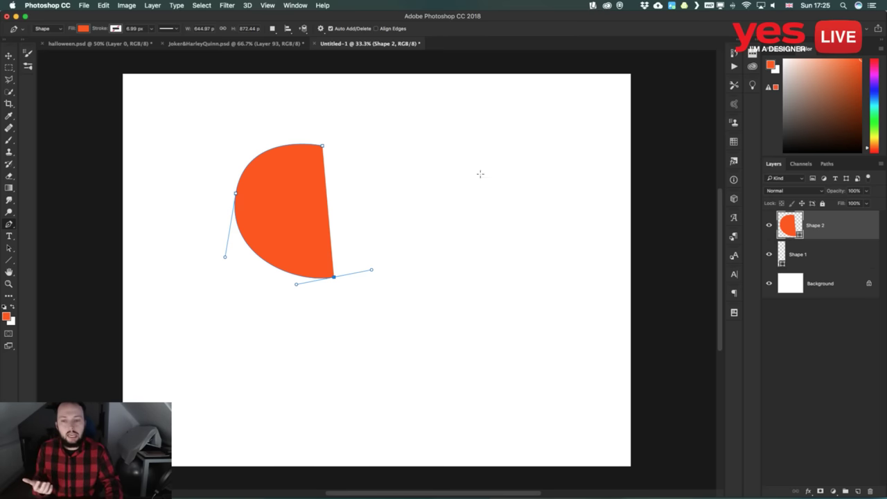
pyautogui.click(391, 219)
pyautogui.moveTo(476, 220); pyautogui.dragTo(505, 274)
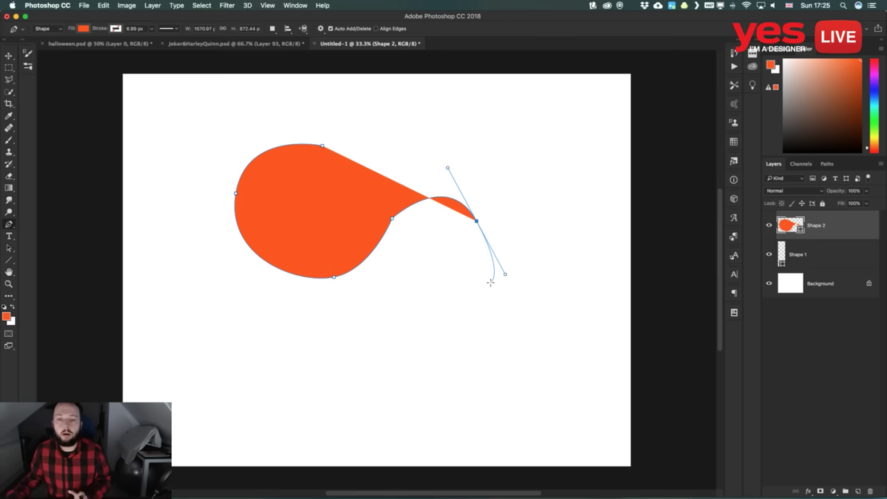
# Delete the curved orange shape and the leftover Shape 1 layer so that only the Background remains
pyautogui.press('Escape')
pyautogui.press('BackSpace')
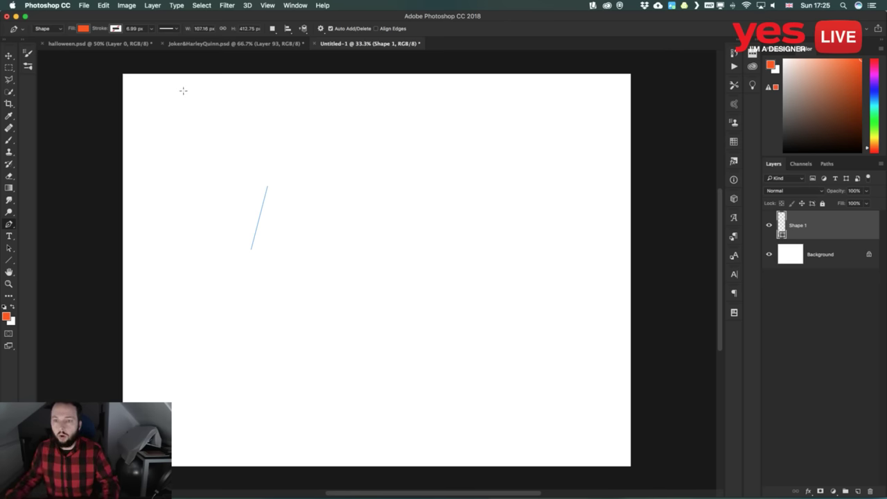
pyautogui.press('BackSpace')
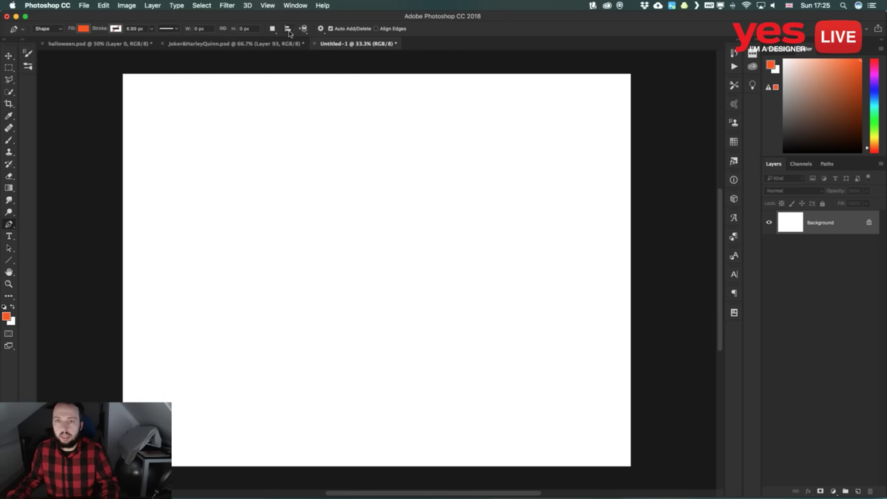
# Set the Pen tool's path display to a thickness of 3 px and the color Cyan
pyautogui.click(321, 29)
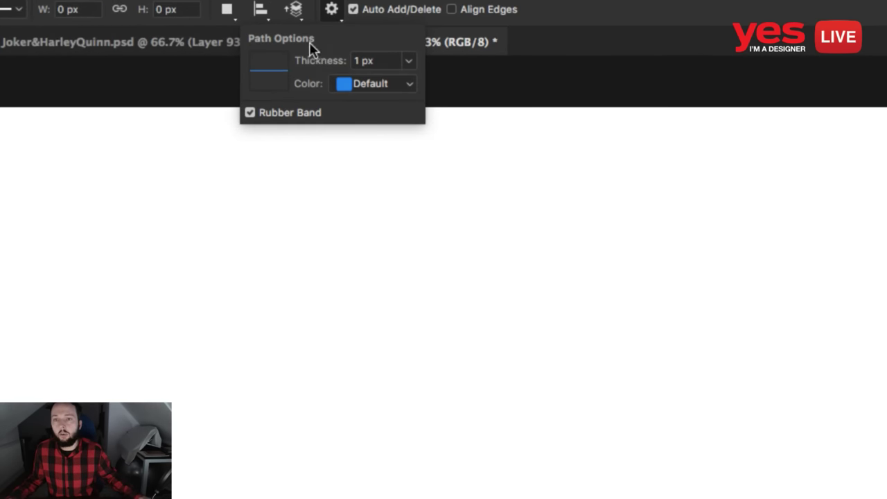
pyautogui.click(408, 66)
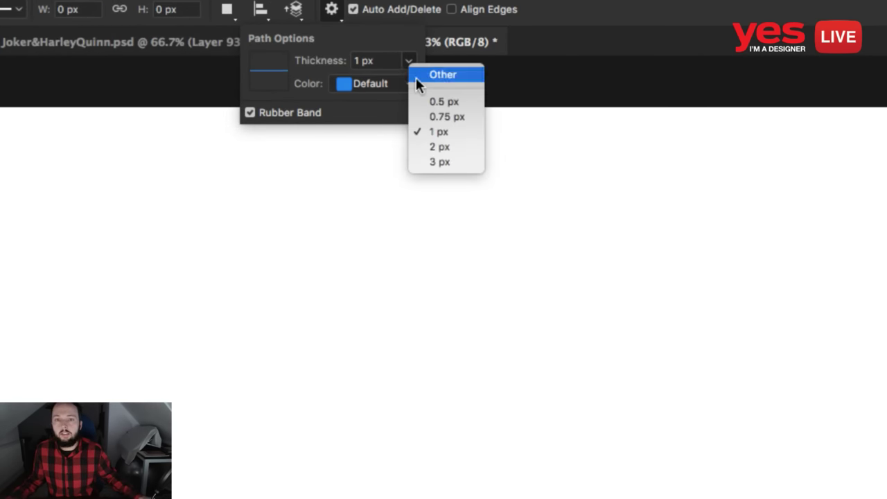
pyautogui.click(439, 156)
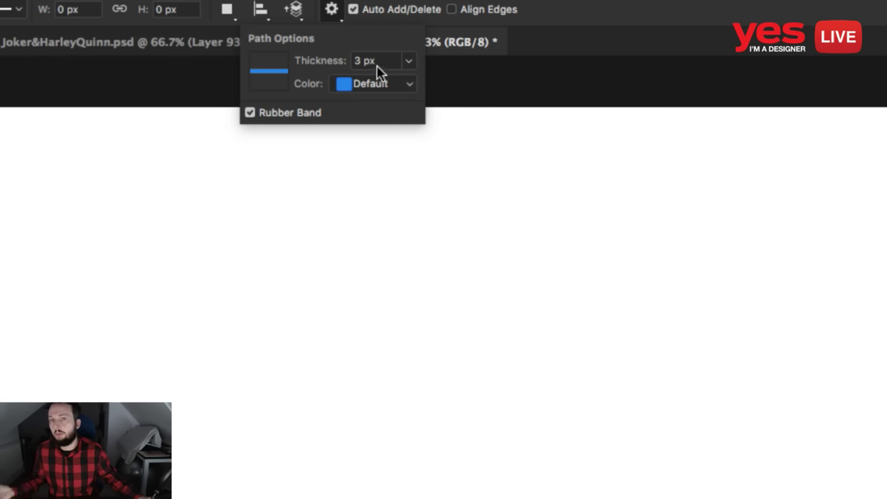
pyautogui.click(392, 82)
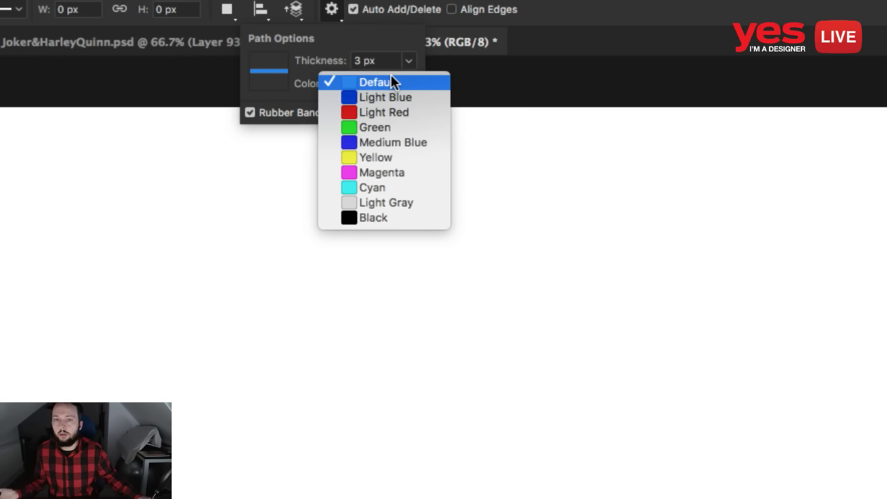
pyautogui.click(346, 188)
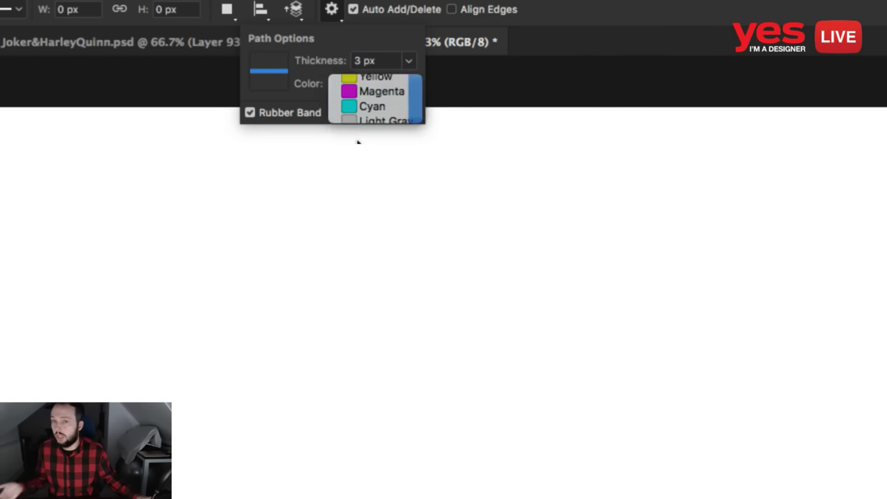
pyautogui.click(408, 61)
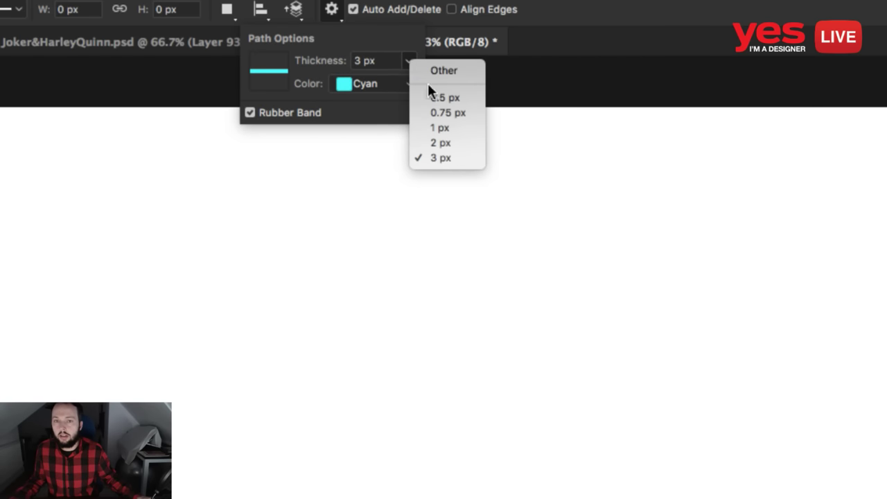
pyautogui.click(389, 57)
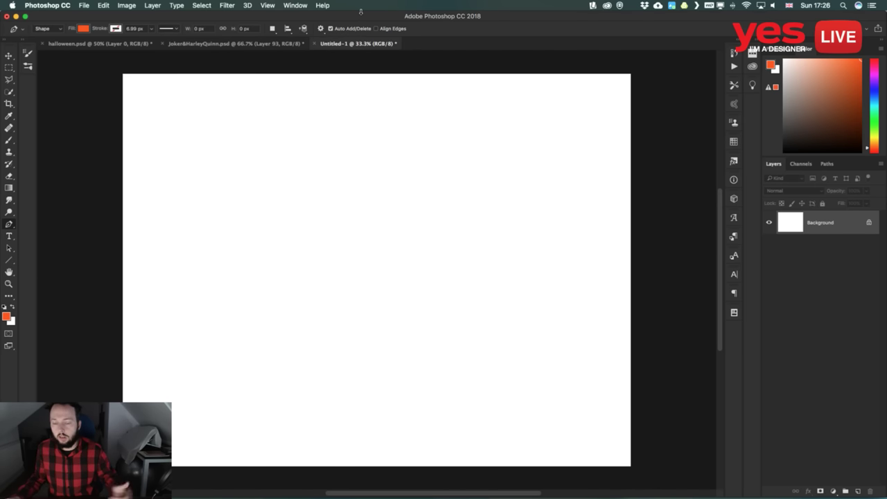
# Draw an open, wavy orange shape about 1541 by 1064 px with five anchor points across the middle of the canvas using the Pen tool
pyautogui.click(269, 317)
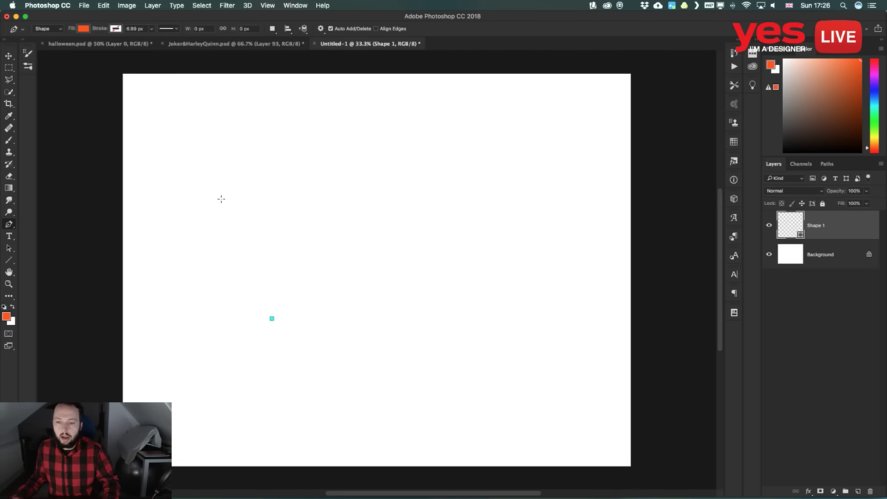
pyautogui.moveTo(255, 195); pyautogui.dragTo(317, 158)
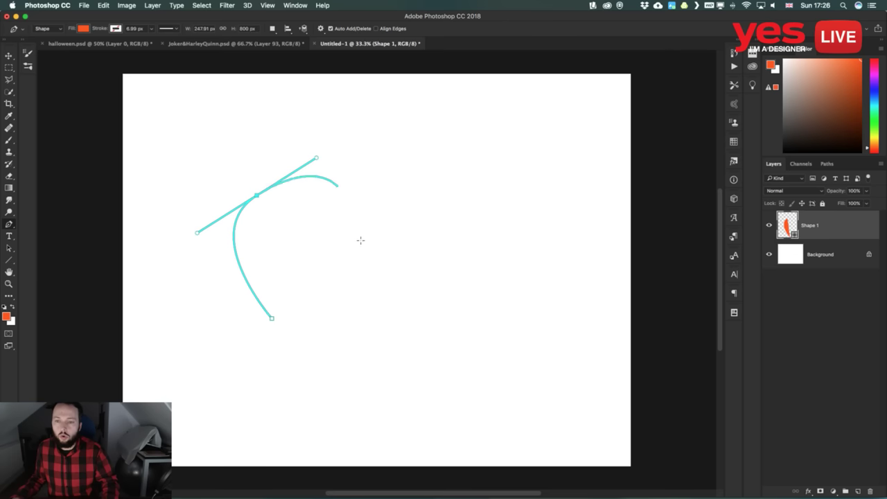
pyautogui.moveTo(373, 252); pyautogui.dragTo(416, 248)
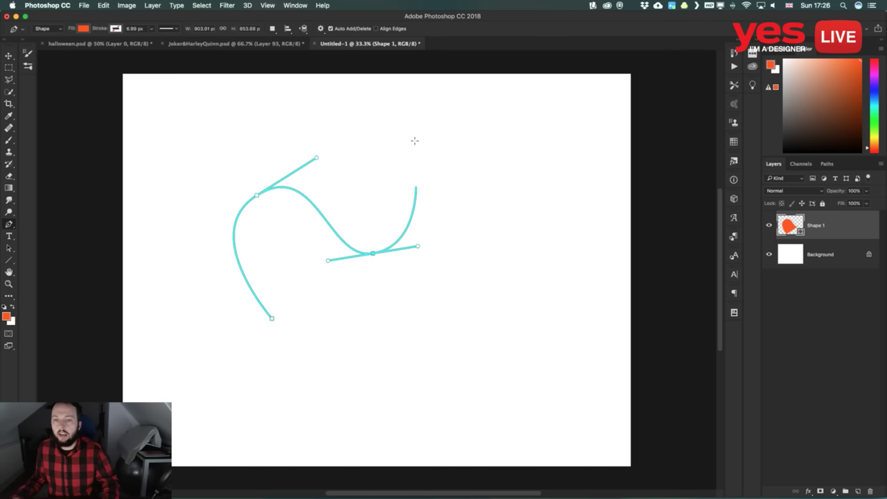
pyautogui.moveTo(388, 168); pyautogui.dragTo(422, 135)
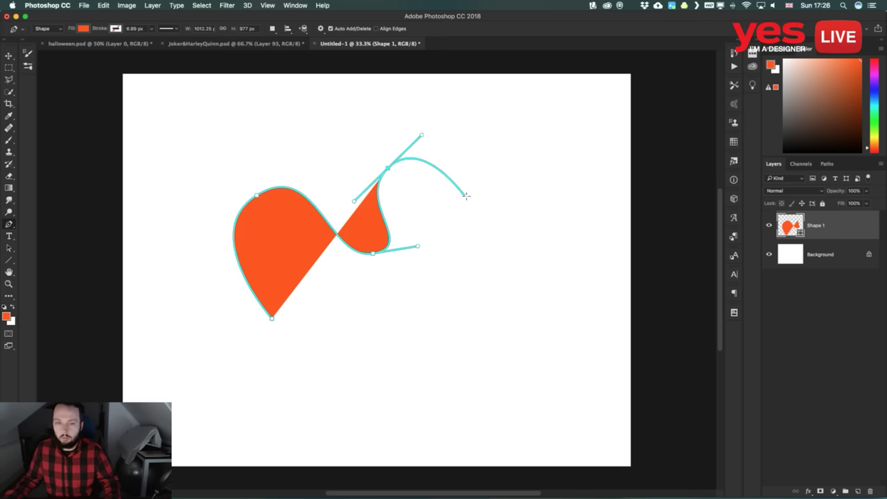
pyautogui.moveTo(471, 199); pyautogui.dragTo(465, 227)
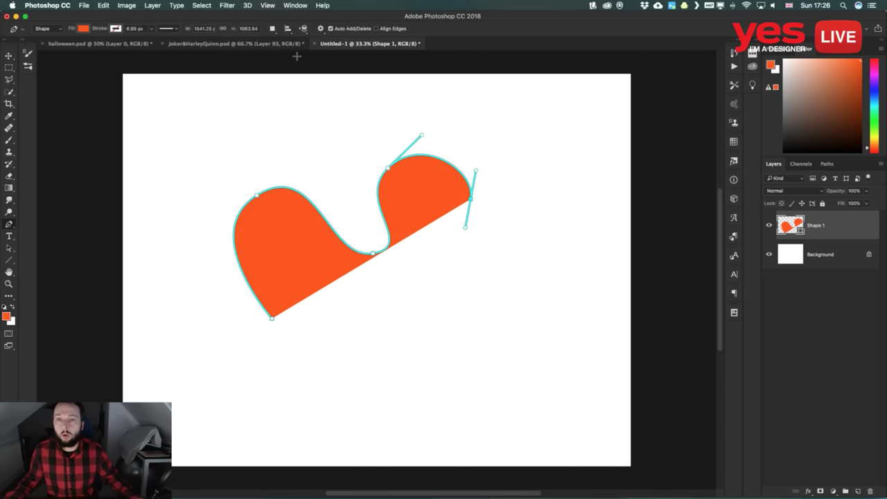
# Set the path display thickness to 1 px and its color to Default
pyautogui.click(321, 29)
pyautogui.click(356, 52)
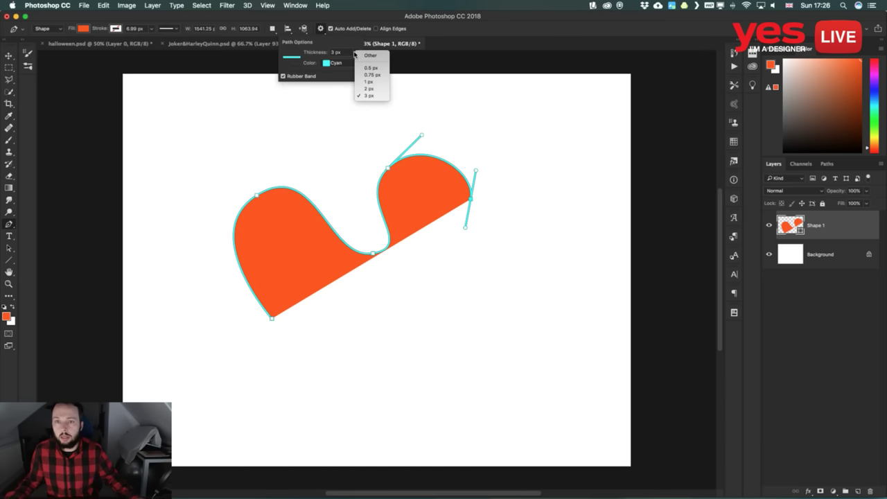
pyautogui.click(371, 83)
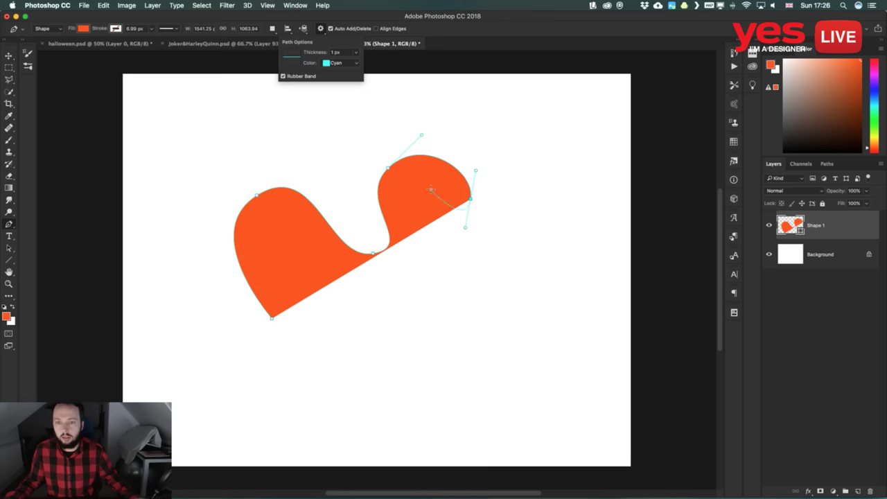
pyautogui.click(347, 63)
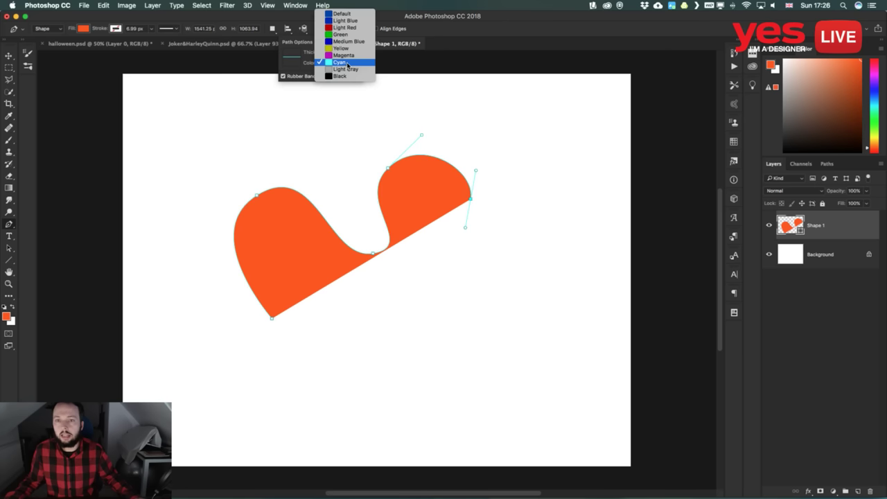
pyautogui.click(345, 13)
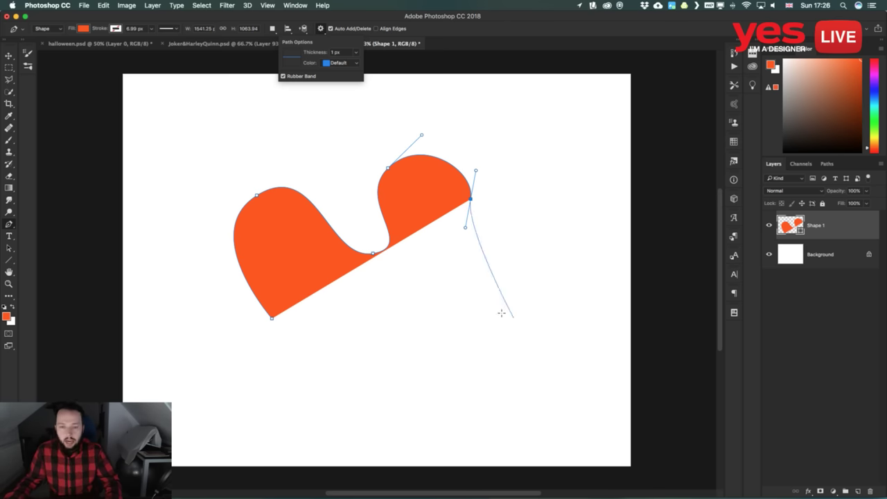
# Close the path options and remove the wavy orange shape so that only the Background layer remains
pyautogui.press('Escape')
pyautogui.press('Escape')
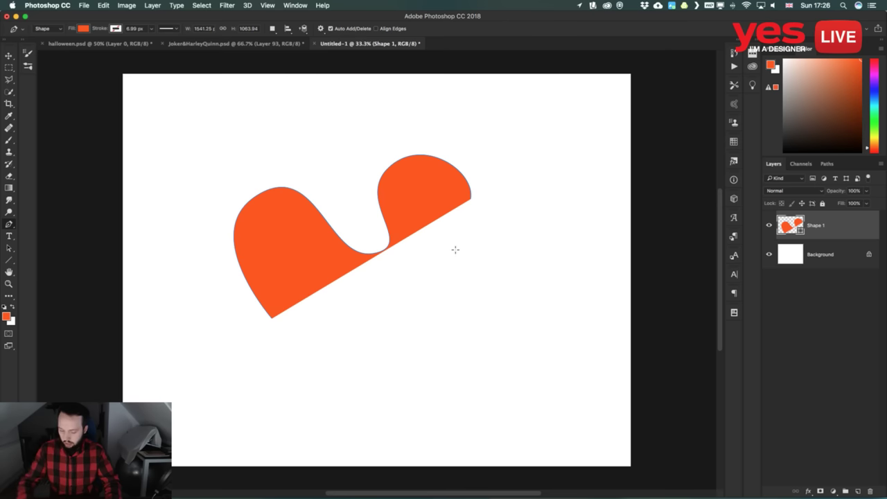
pyautogui.press('super+z')
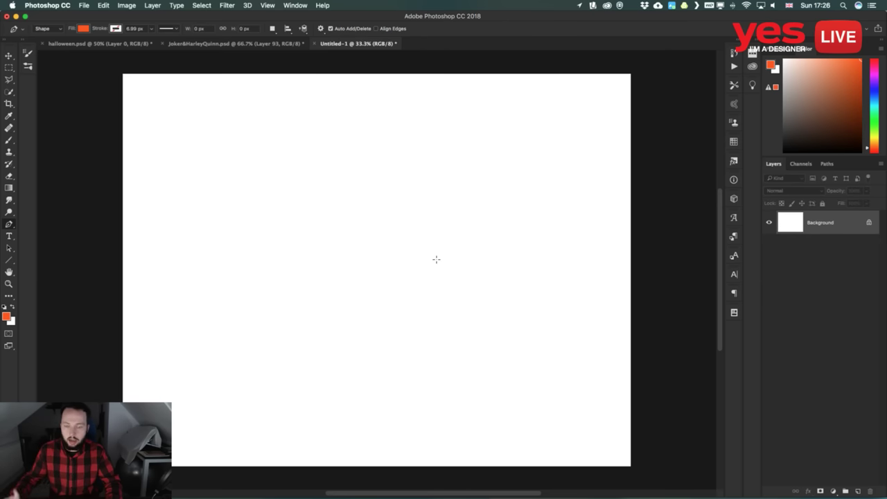
# Switch to the Curvature Pen tool
pyautogui.rightClick(9, 224)
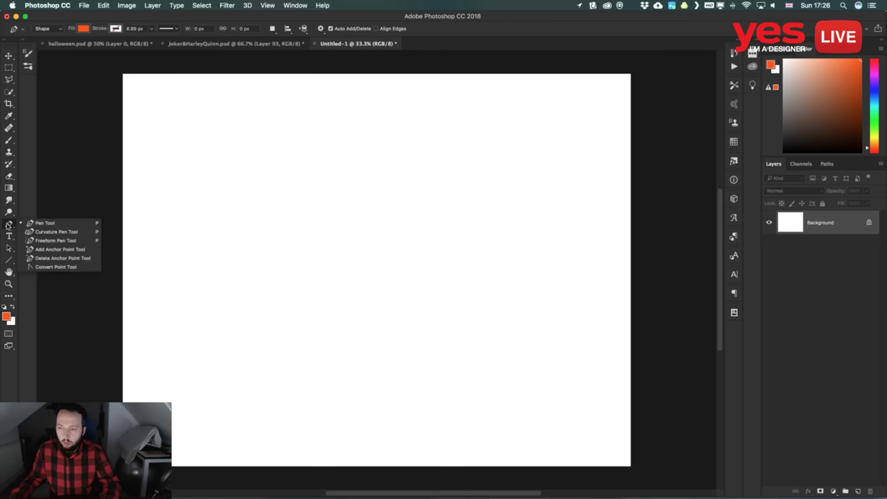
pyautogui.click(62, 233)
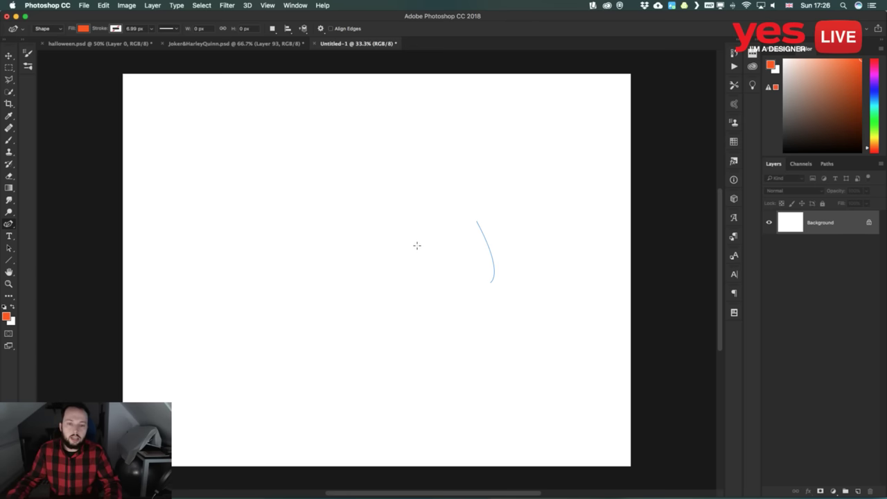
pyautogui.click(270, 188)
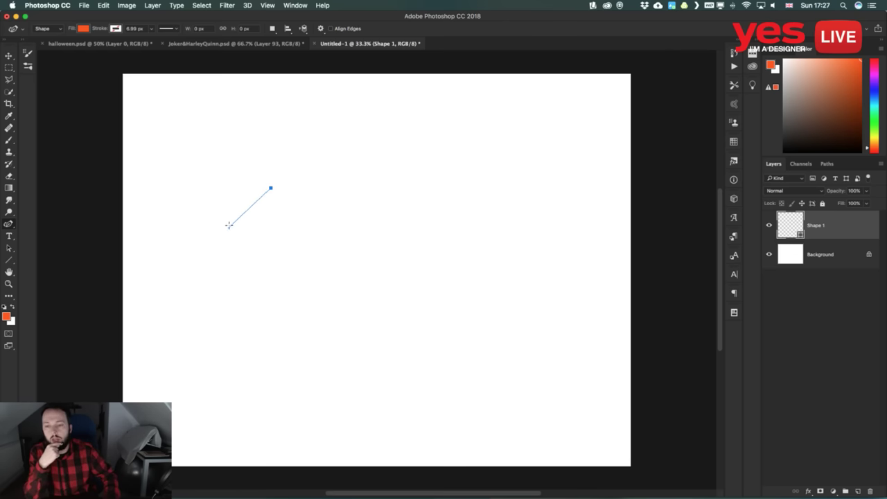
pyautogui.click(229, 259)
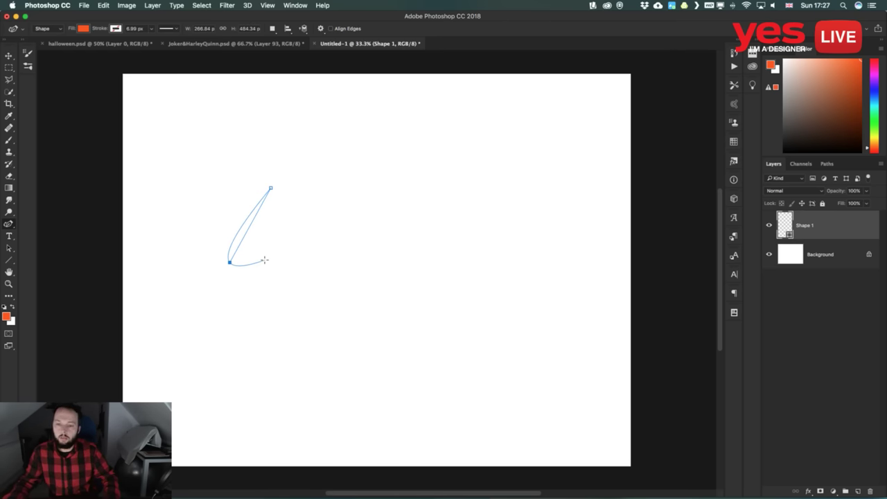
pyautogui.hotkey('ctrl', 'z')
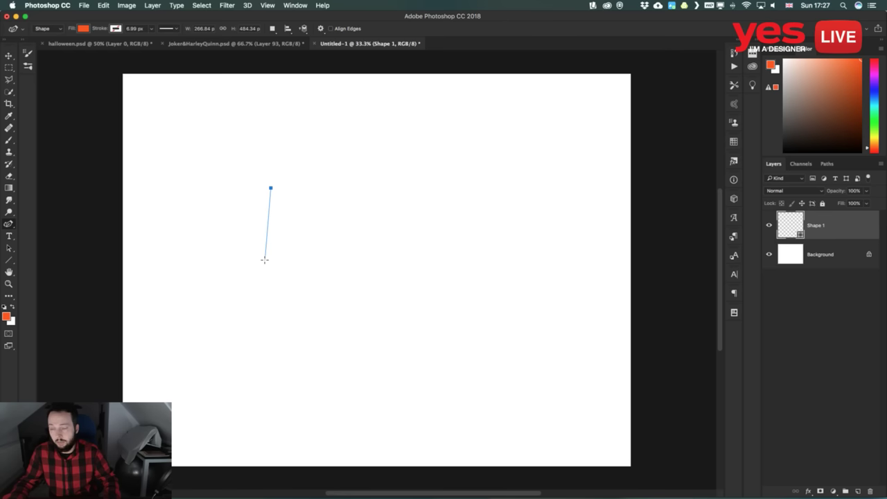
pyautogui.hotkey('ctrl', 'z')
# Place nine curvature points winding from the canvas's upper left, down through an inner bend, up and over to the lower right
pyautogui.click(254, 159)
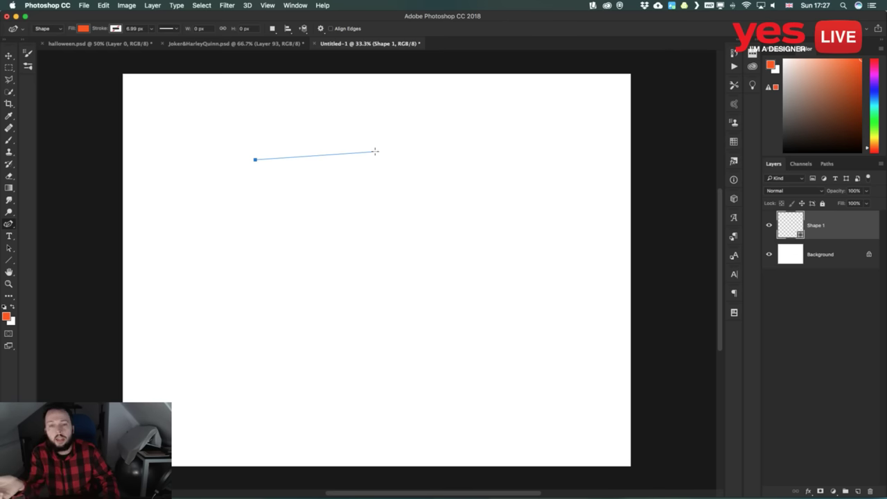
pyautogui.click(375, 151)
pyautogui.click(416, 228)
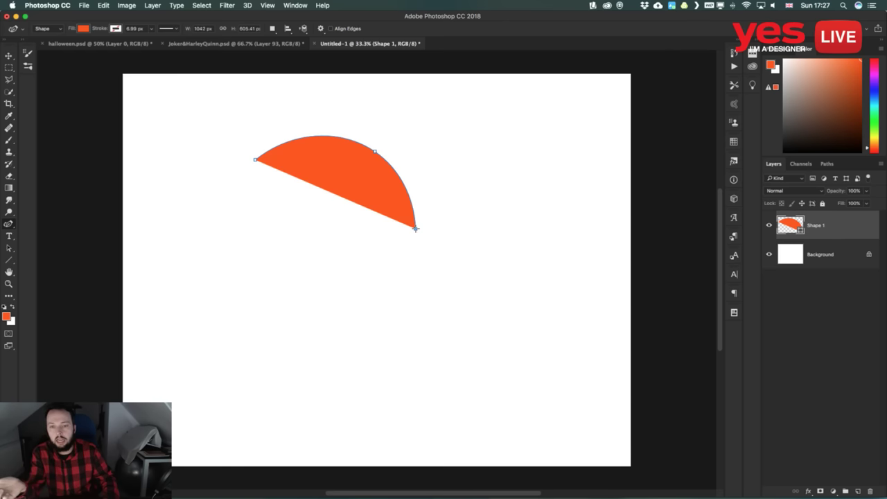
pyautogui.click(342, 273)
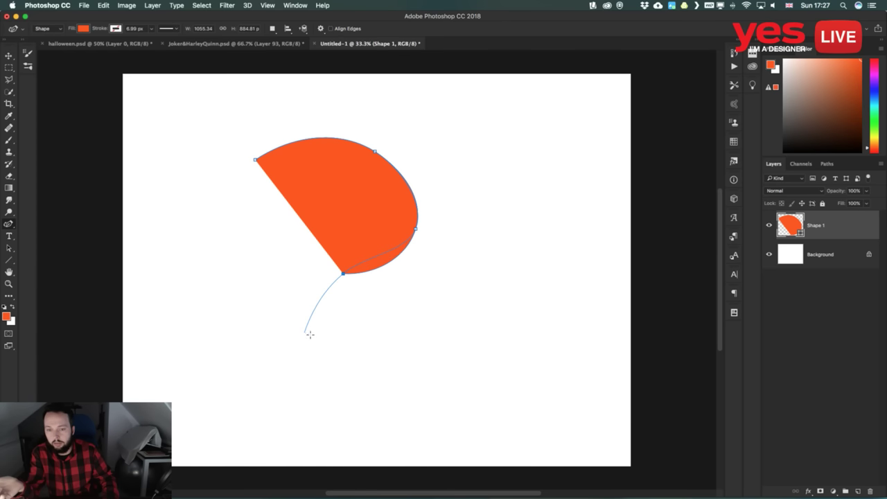
pyautogui.click(333, 336)
pyautogui.click(403, 379)
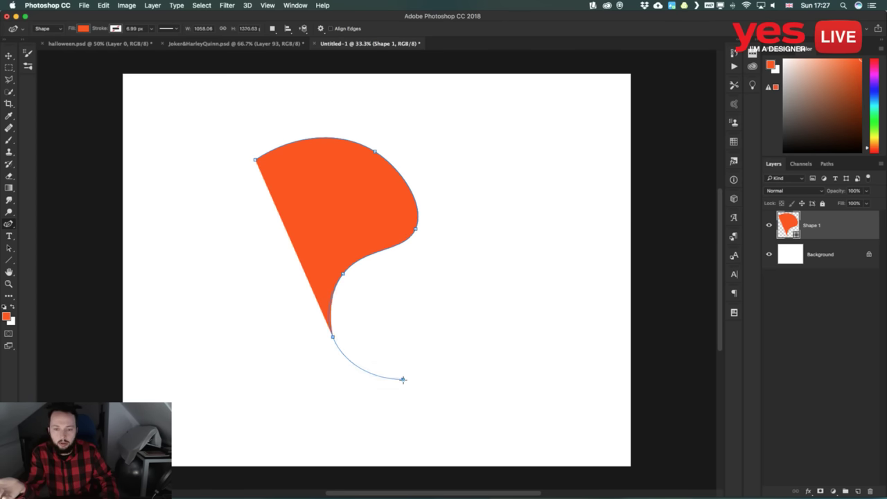
pyautogui.click(427, 336)
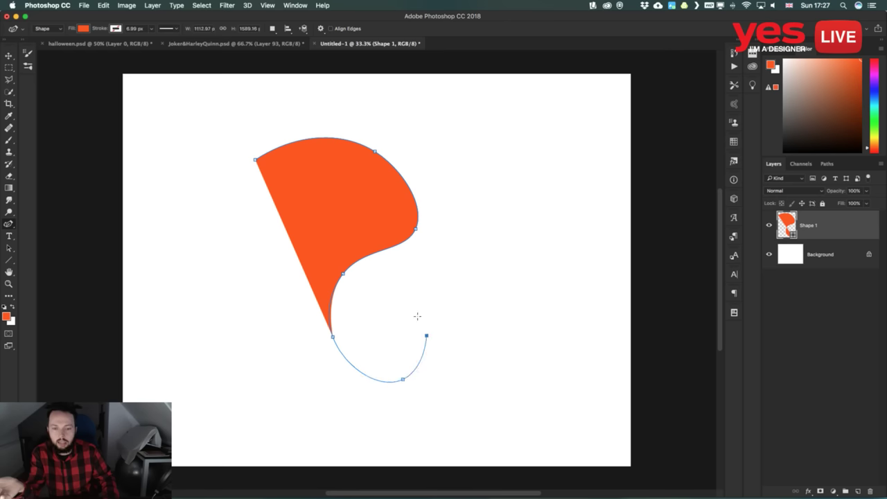
pyautogui.click(489, 286)
pyautogui.click(555, 355)
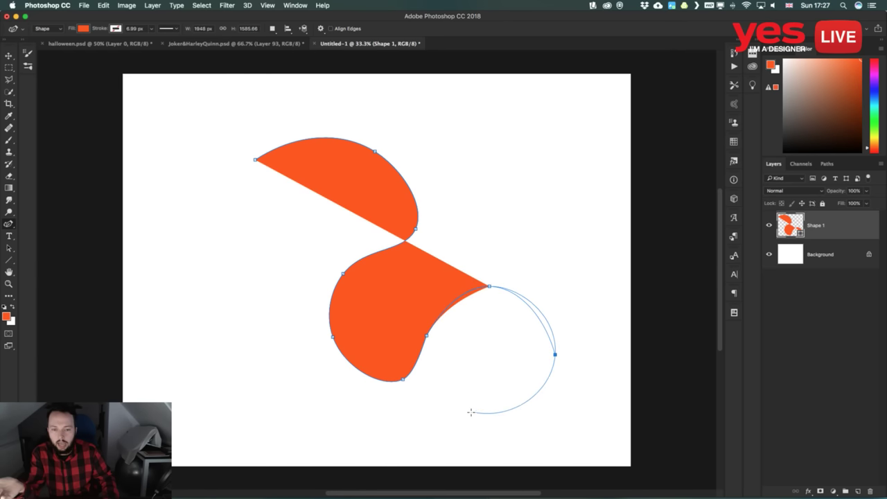
# Continue the curve with six points along the bottom and up the left side, closing the shape at its first point, about 2426 by 1877 px
pyautogui.click(461, 419)
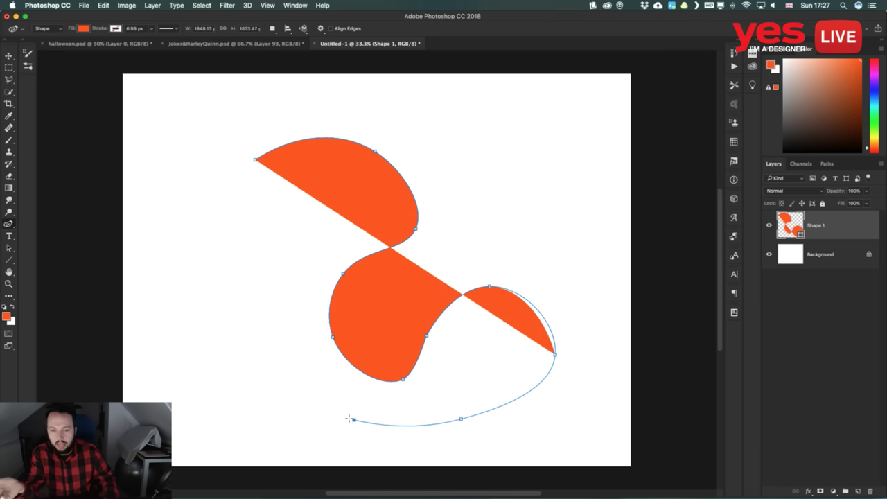
pyautogui.click(355, 420)
pyautogui.click(265, 416)
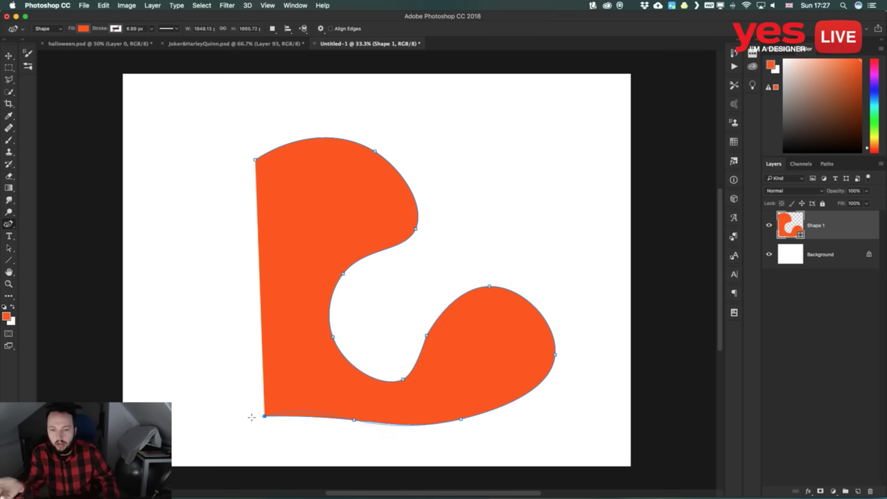
pyautogui.click(186, 379)
pyautogui.click(214, 281)
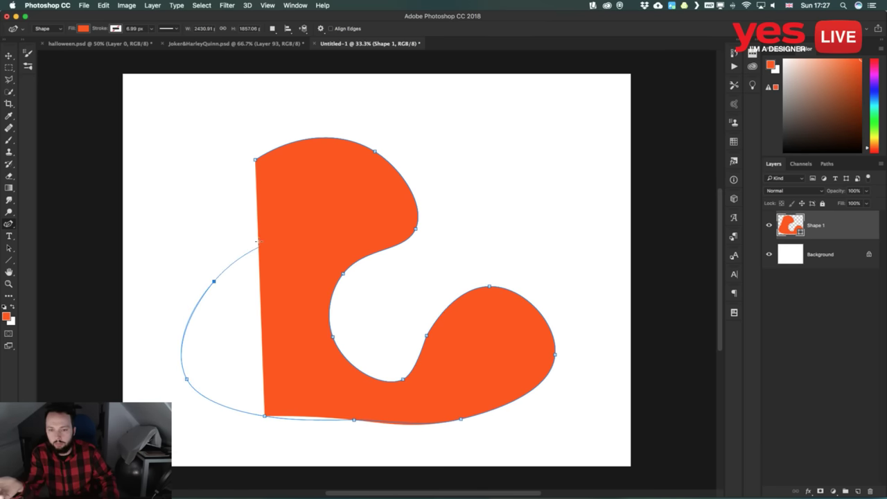
pyautogui.click(259, 229)
pyautogui.click(255, 161)
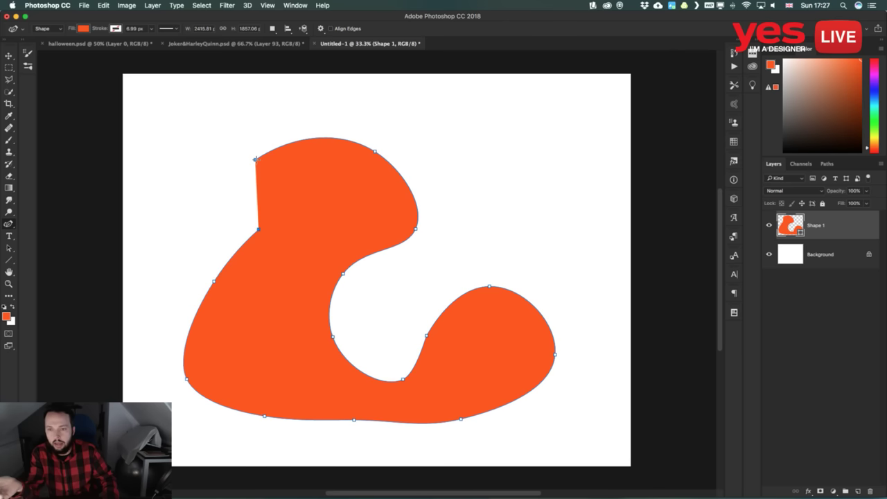
pyautogui.doubleClick(255, 160)
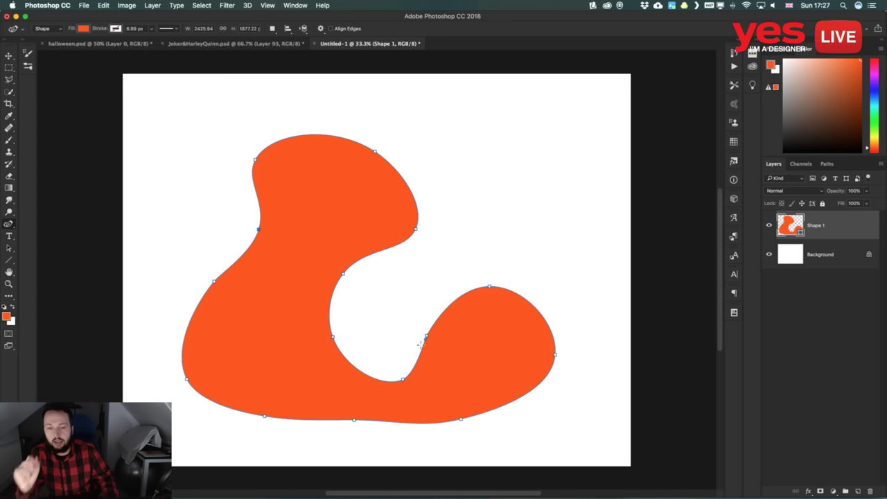
# Reshape the closed orange shape by moving anchor points around its inner notch, upper-left side, right bulge and lower-left corner
pyautogui.moveTo(401, 380); pyautogui.dragTo(393, 362)
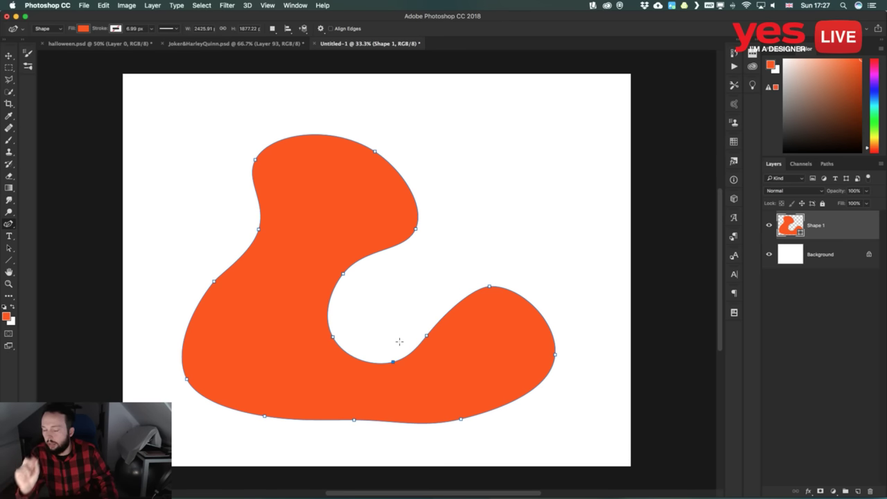
pyautogui.moveTo(333, 337); pyautogui.dragTo(260, 310)
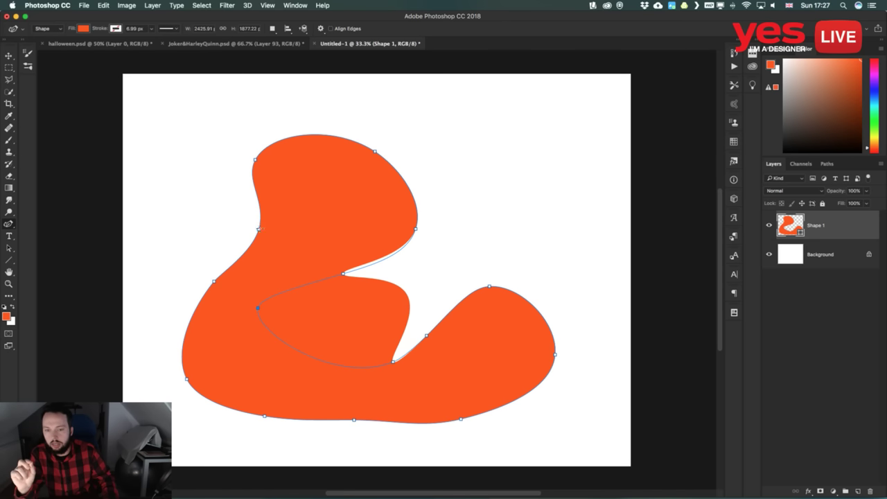
pyautogui.moveTo(258, 229); pyautogui.dragTo(200, 189)
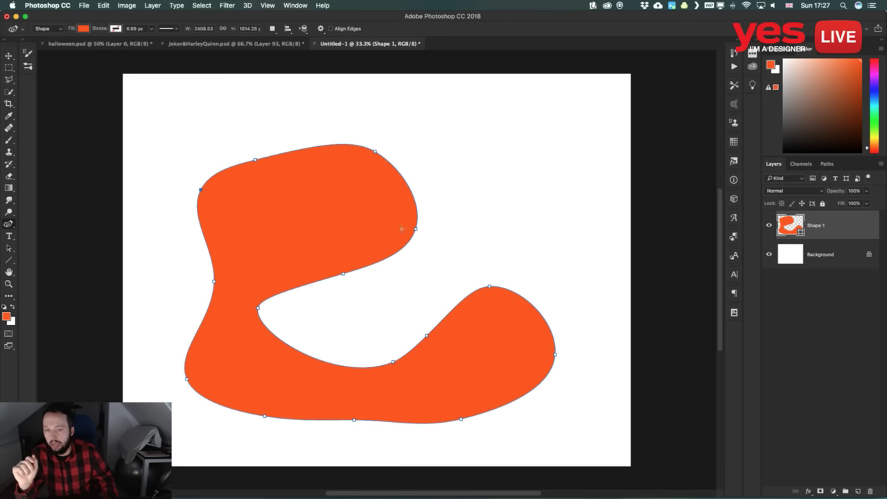
pyautogui.moveTo(416, 228); pyautogui.dragTo(410, 281)
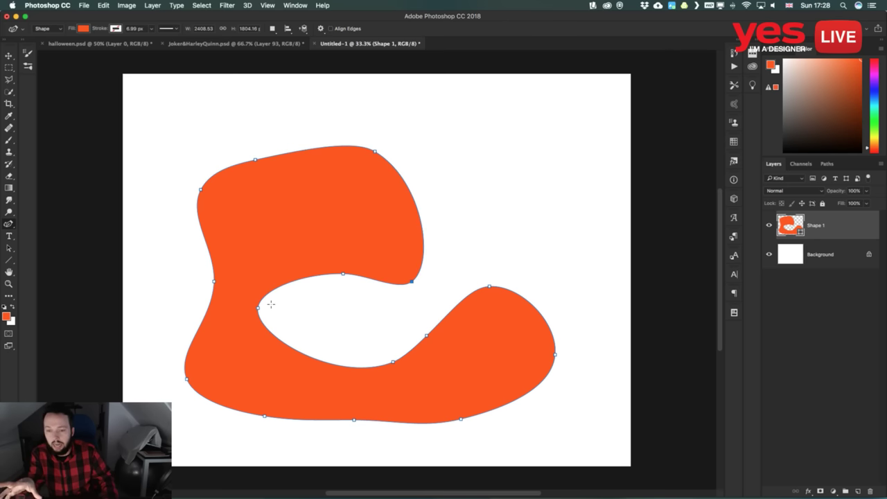
pyautogui.moveTo(258, 308); pyautogui.dragTo(293, 313)
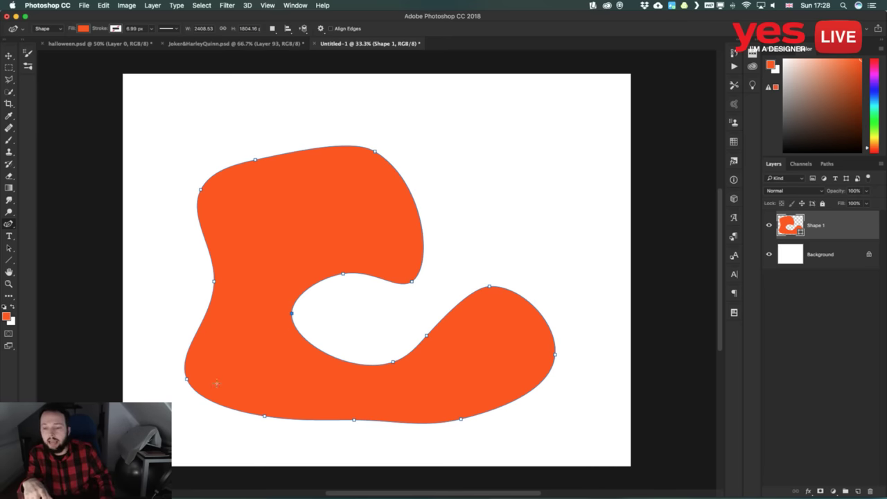
pyautogui.moveTo(188, 378); pyautogui.dragTo(252, 354)
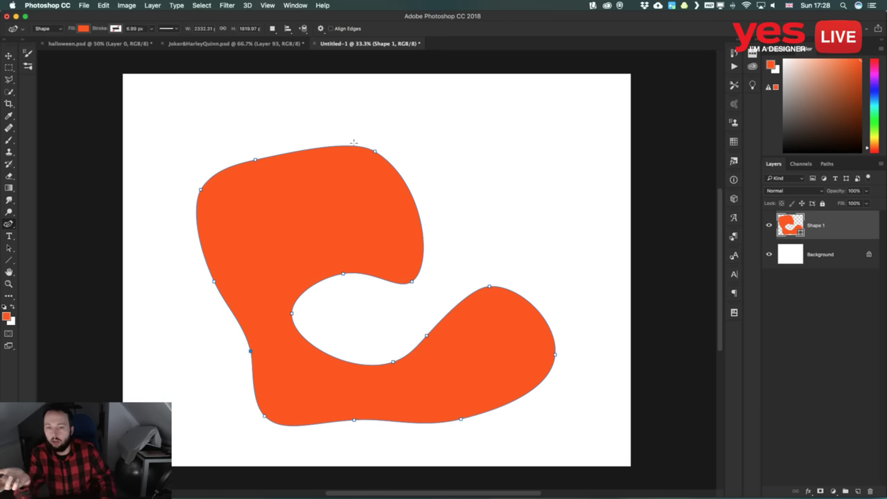
# Convert the orange shape's upper-right anchor to a corner and move it outward; raise the anchor below and toggle it between corner and smooth
pyautogui.doubleClick(374, 150)
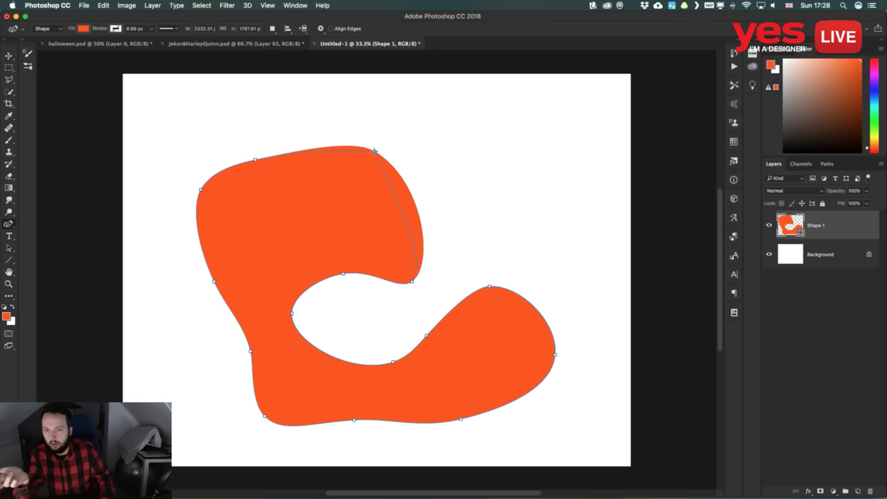
pyautogui.moveTo(374, 150); pyautogui.dragTo(414, 126)
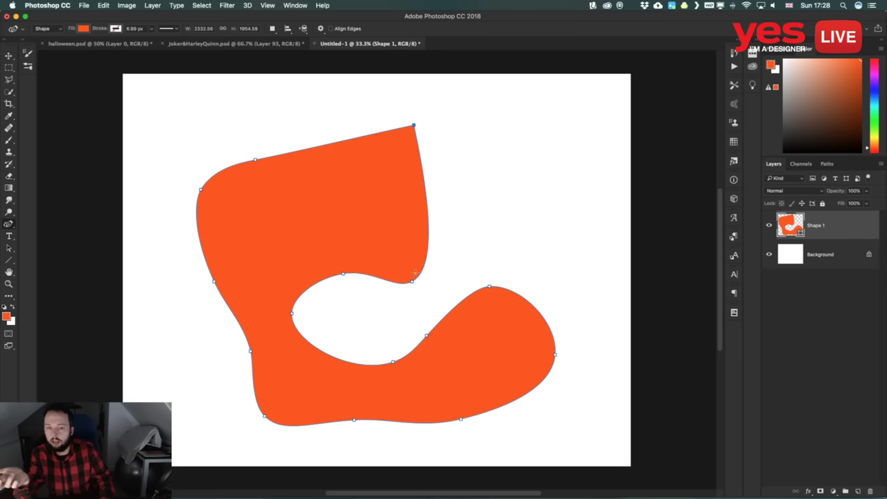
pyautogui.moveTo(411, 281); pyautogui.dragTo(410, 240)
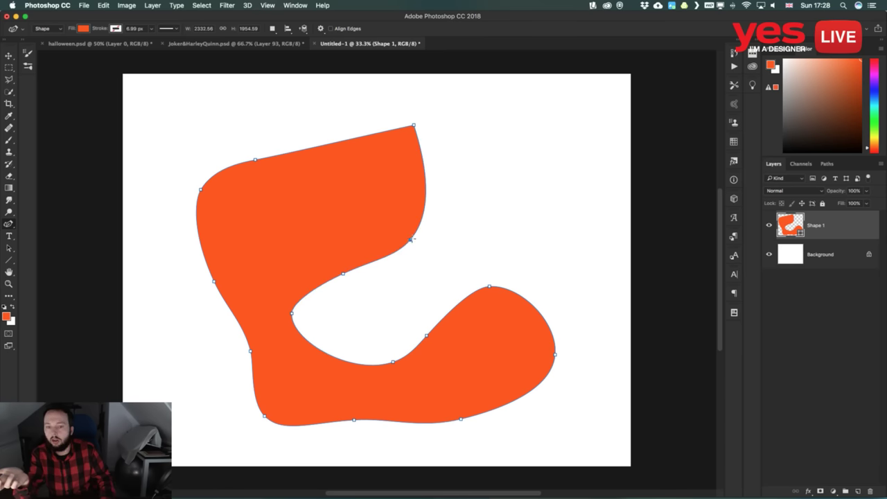
pyautogui.doubleClick(410, 239)
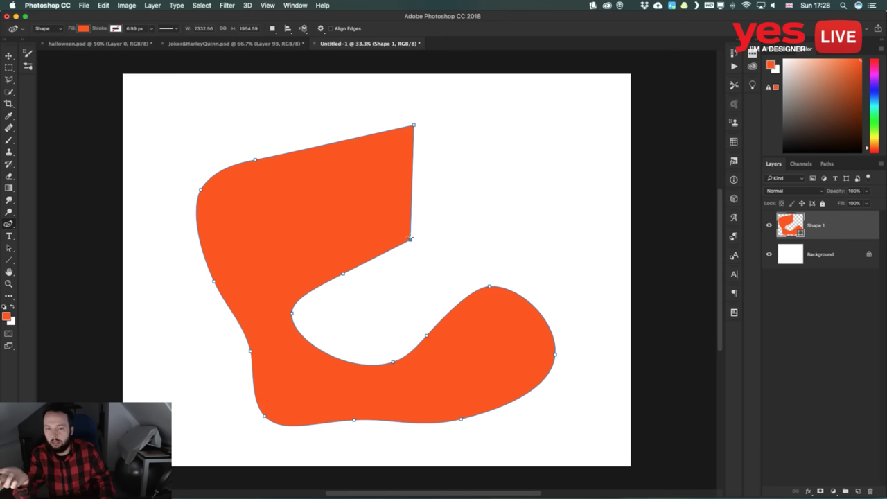
pyautogui.doubleClick(411, 239)
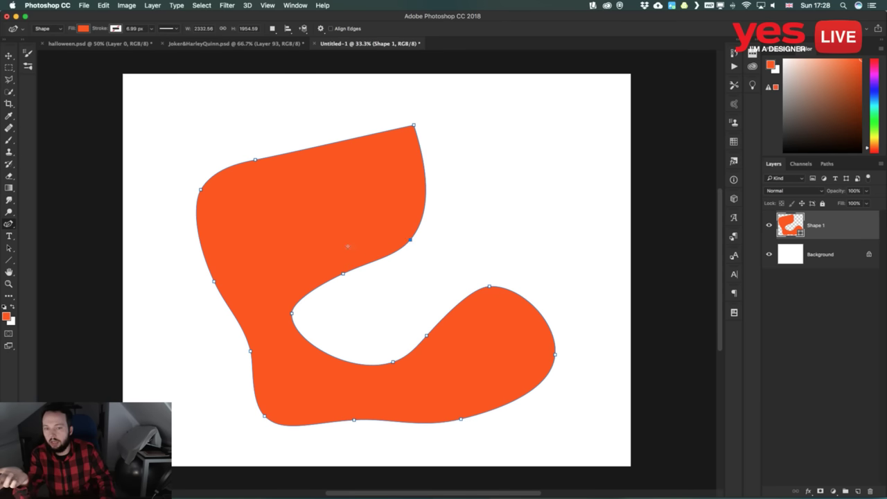
# Reshape the inner notch by moving its upper anchor up and left and pulling a new anchor down from its upper edge
pyautogui.moveTo(312, 256); pyautogui.dragTo(311, 246)
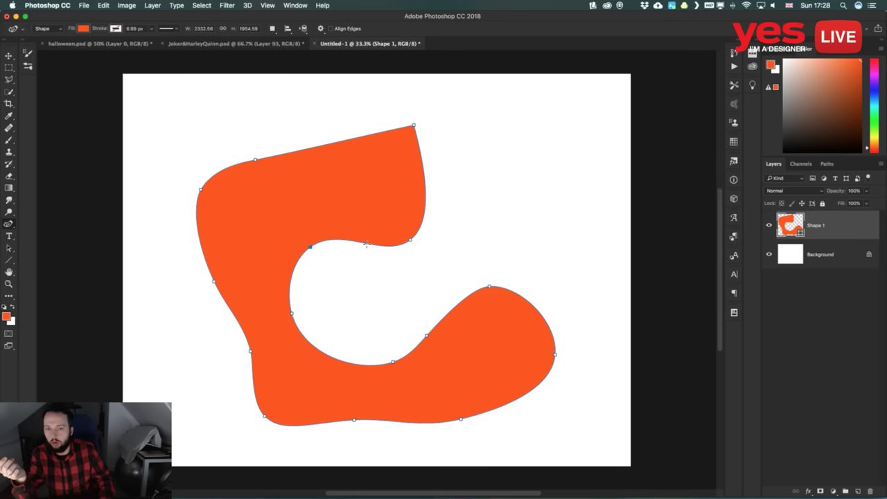
pyautogui.click(364, 243)
pyautogui.moveTo(365, 243); pyautogui.dragTo(367, 298)
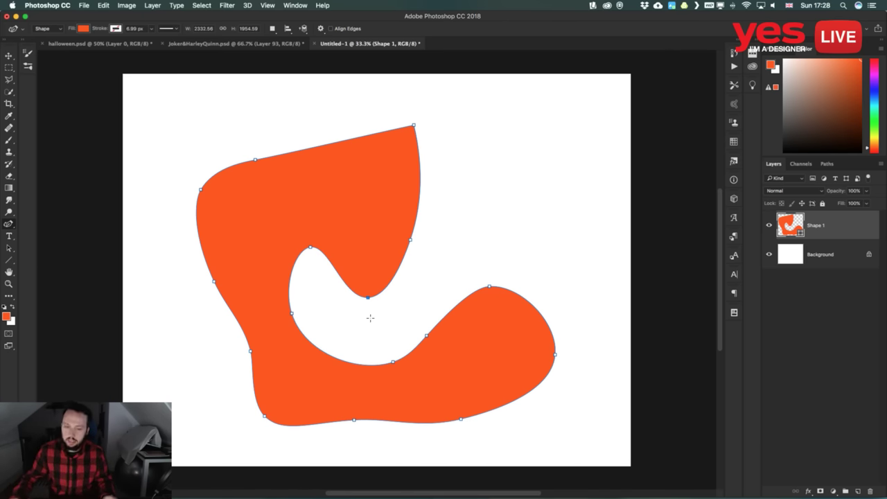
pyautogui.press('v')
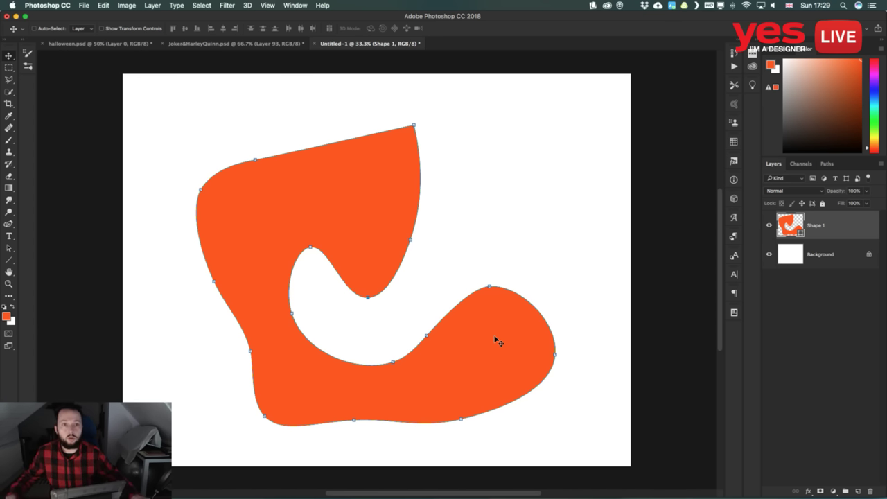
# Check Reflector 2 for connected devices
pyautogui.click(592, 4)
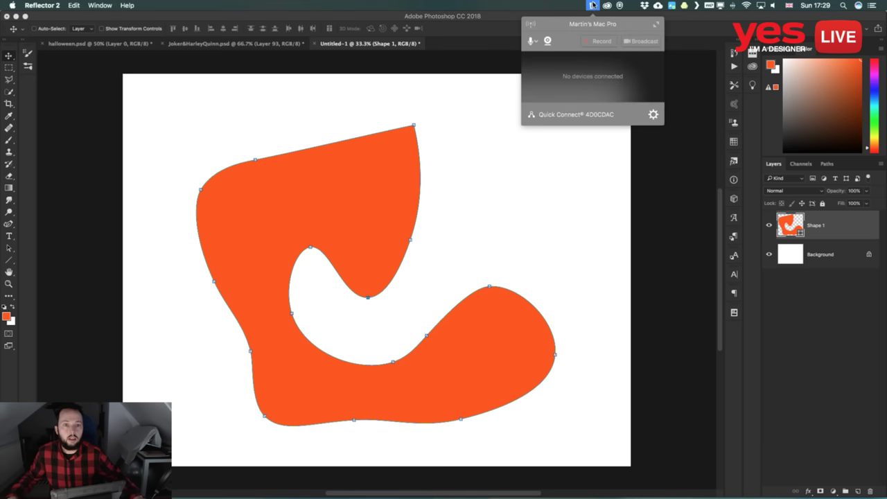
pyautogui.click(593, 5)
pyautogui.press('super+Tab')
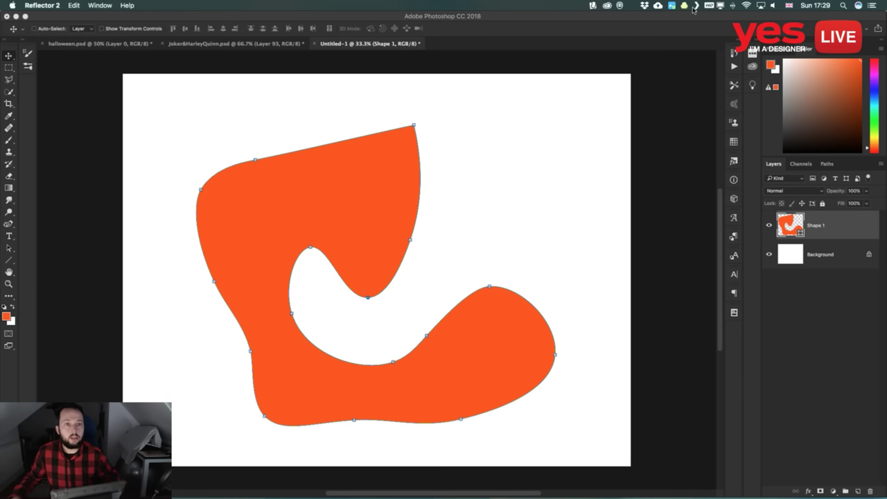
pyautogui.press('super+Tab')
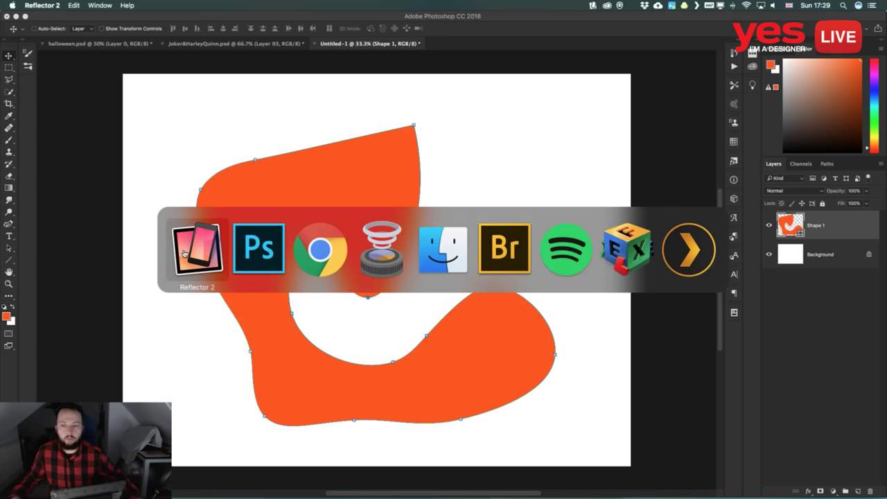
pyautogui.click(608, 6)
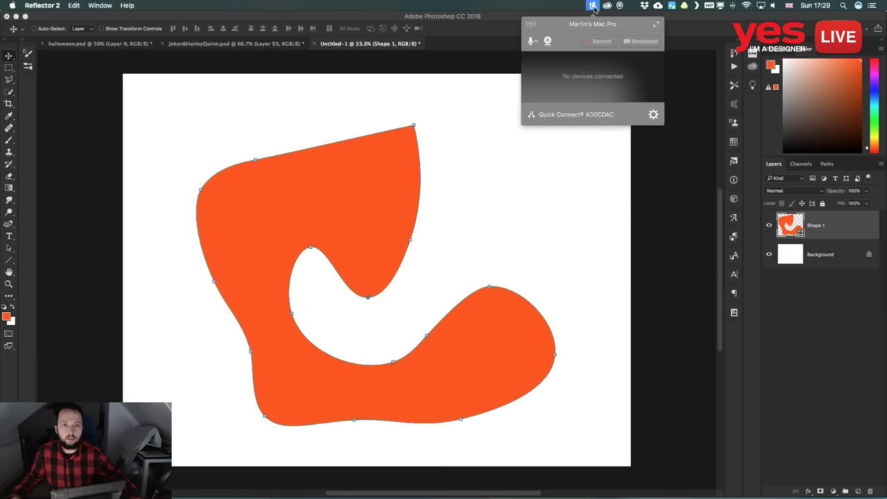
pyautogui.click(676, 208)
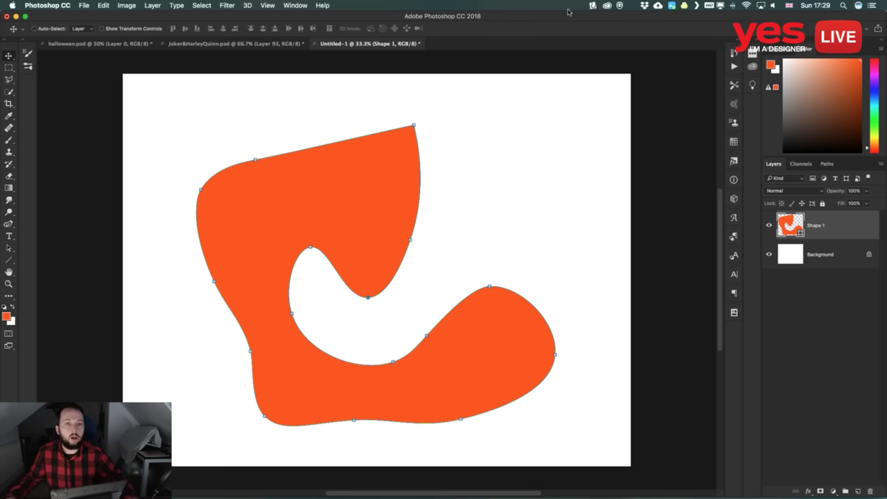
# Quit and relaunch Reflector 2, and display the iPad's mirrored drawing screen
pyautogui.press('super+Tab')
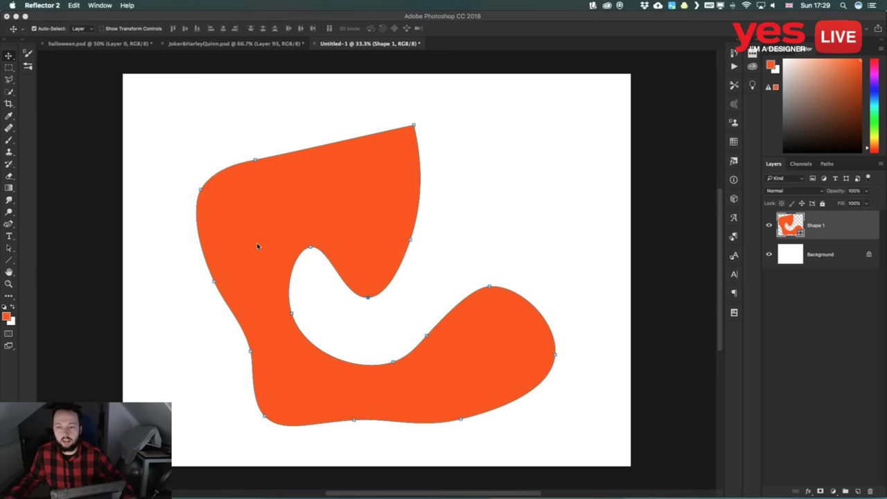
pyautogui.click(277, 244)
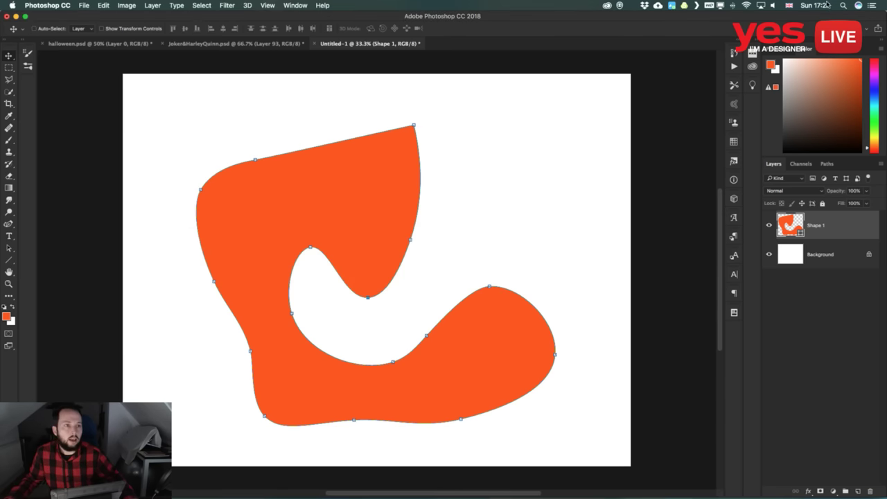
pyautogui.press('super+space')
pyautogui.write('re')
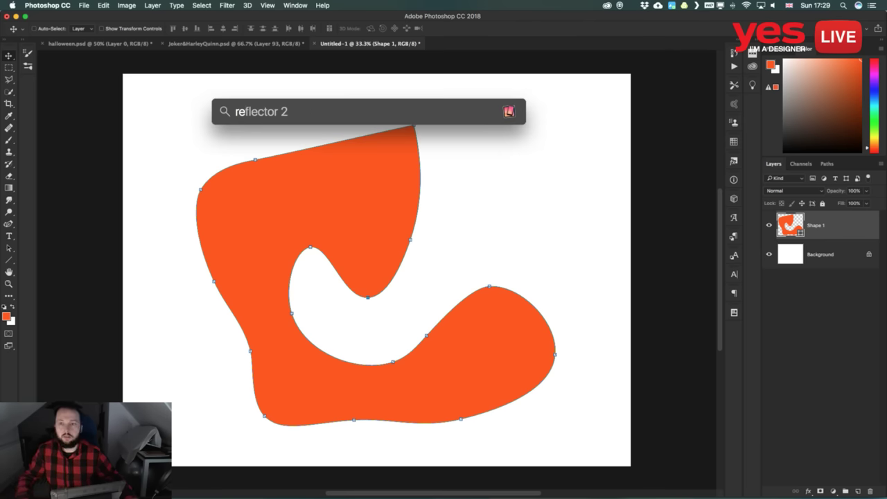
pyautogui.press('Return')
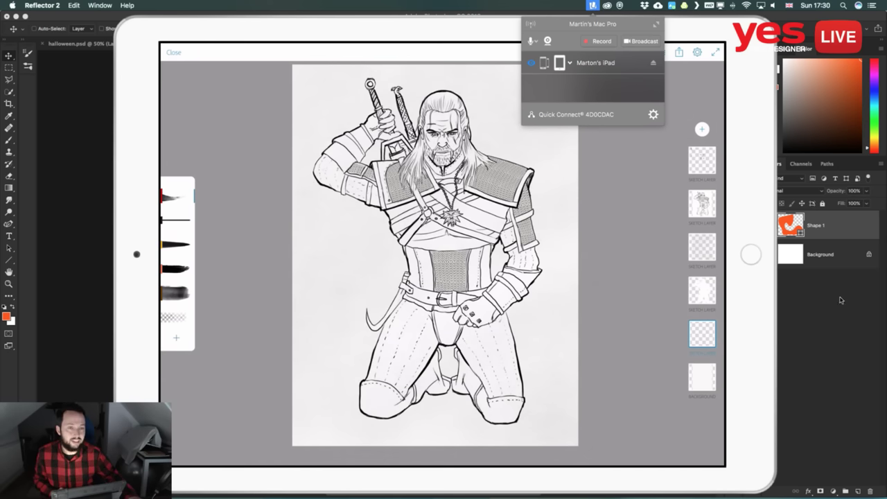
pyautogui.click(759, 311)
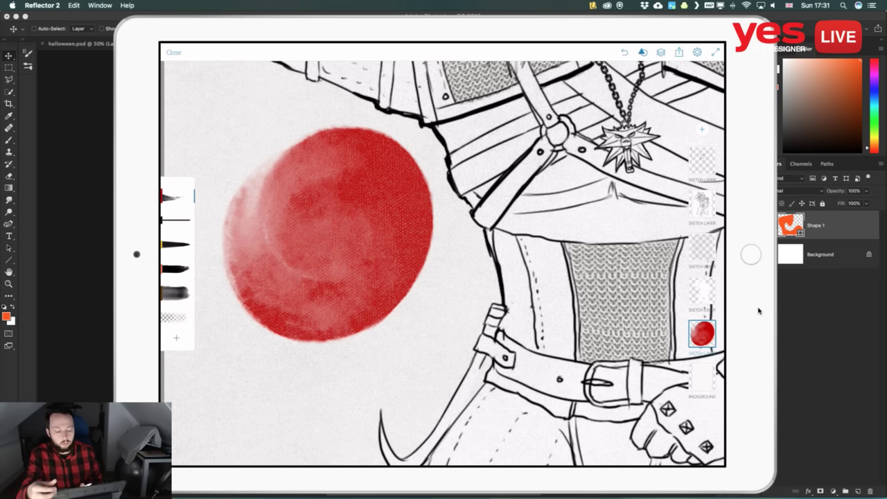
# Try red watercolour strokes beside the warrior's waist in the iPad sketch, and undo all of the red paint
pyautogui.click(172, 73)
pyautogui.moveTo(344, 144)
pyautogui.mouseDown()
pyautogui.moveTo(246, 196)
pyautogui.moveTo(255, 271)
pyautogui.moveTo(353, 278)
pyautogui.moveTo(395, 198)
pyautogui.moveTo(314, 182)
pyautogui.moveTo(313, 232)
pyautogui.moveTo(327, 208)
pyautogui.mouseUp()
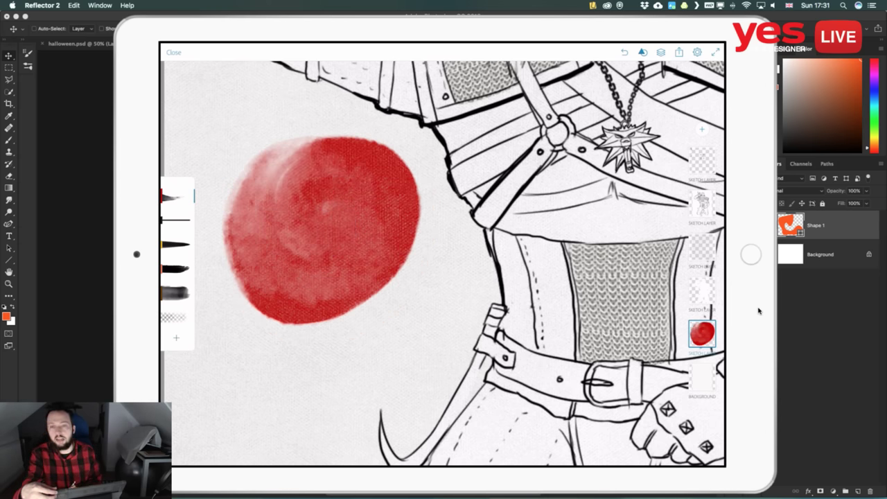
pyautogui.moveTo(292, 250)
pyautogui.mouseDown()
pyautogui.moveTo(350, 229)
pyautogui.moveTo(295, 194)
pyautogui.moveTo(409, 272)
pyautogui.moveTo(437, 267)
pyautogui.mouseUp()
pyautogui.hotkey('ctrl', 'z')
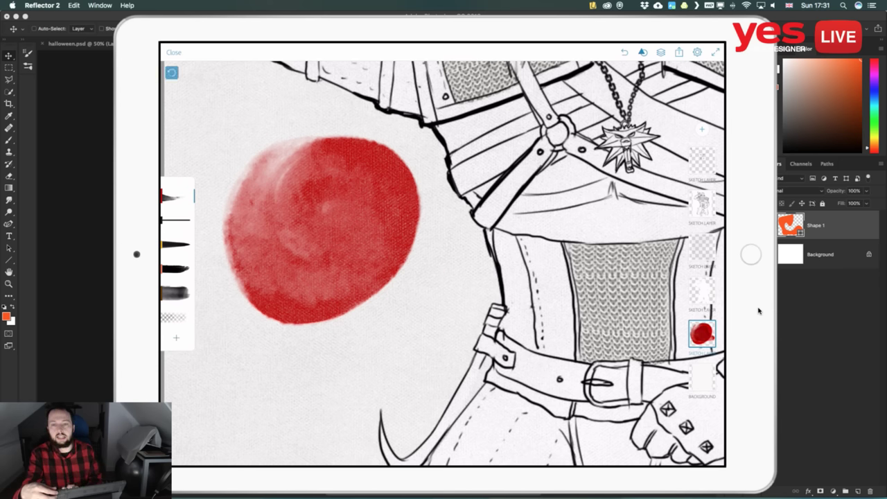
pyautogui.moveTo(298, 243)
pyautogui.mouseDown()
pyautogui.moveTo(388, 180)
pyautogui.moveTo(263, 235)
pyautogui.moveTo(374, 274)
pyautogui.mouseUp()
pyautogui.hotkey('ctrl', 'z')
pyautogui.hotkey('ctrl', 'z')
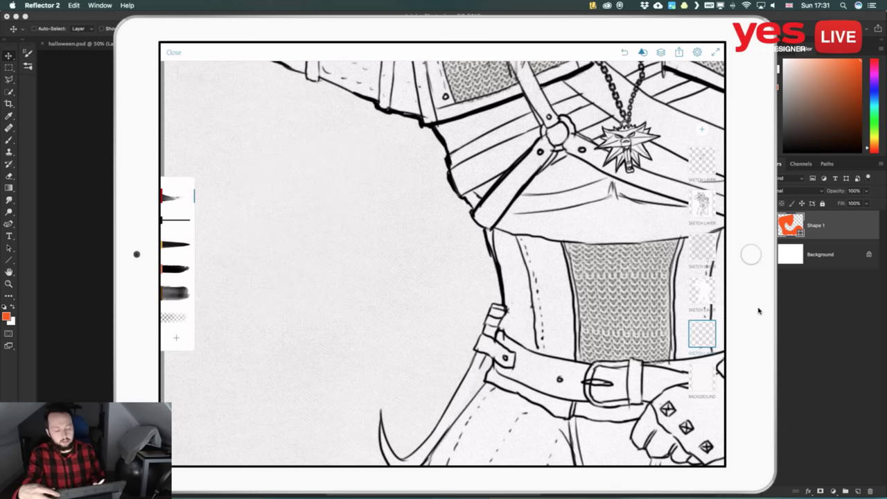
pyautogui.scroll(-5, 443, 263)
pyautogui.scroll(1, 387, 235)
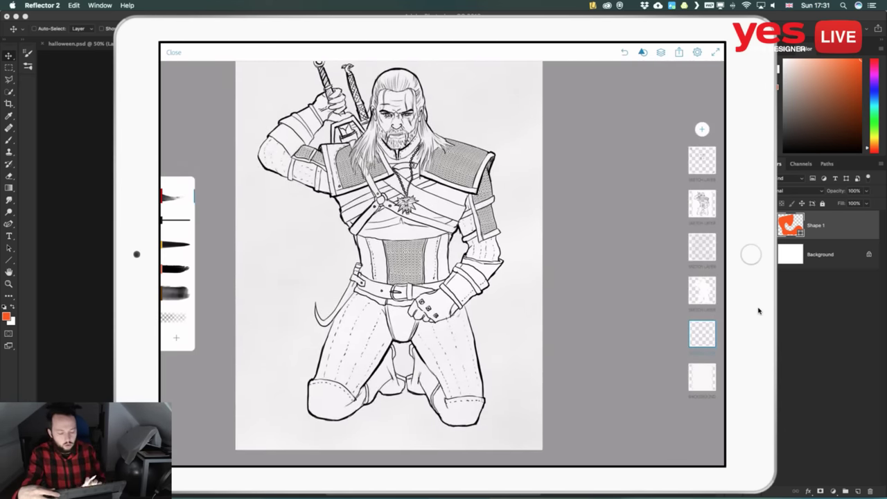
pyautogui.scroll(-3, 387, 236)
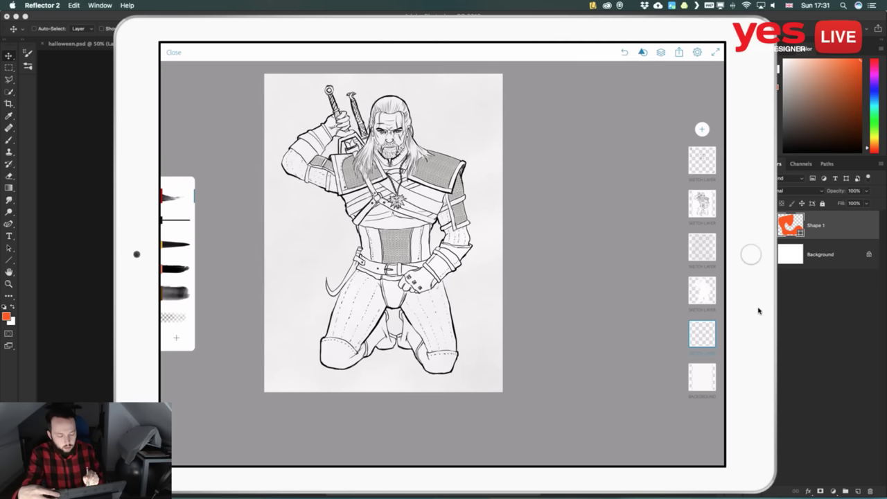
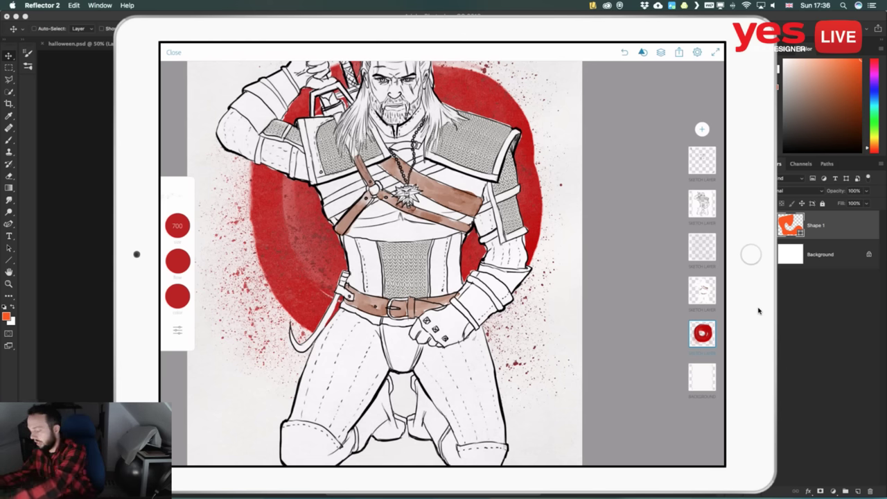
# Switch back to Photoshop and bring up the pumpkin painting in halloween.psd
pyautogui.press('super+Tab')
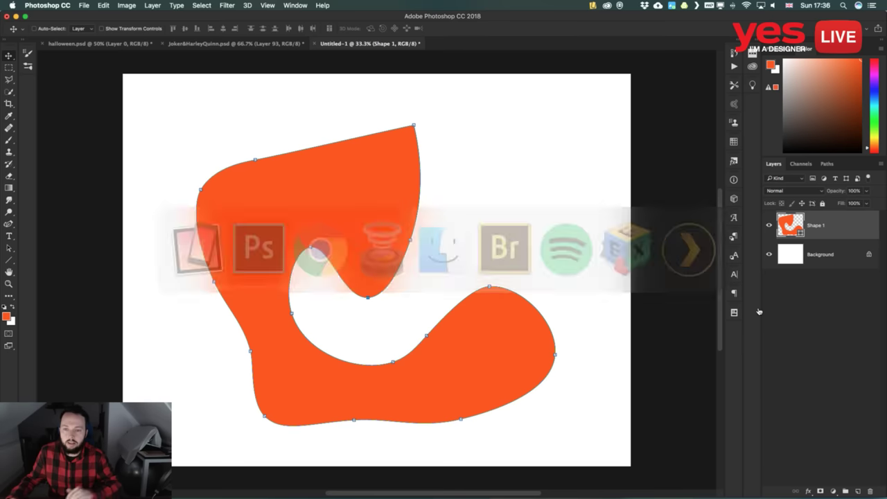
pyautogui.click(121, 43)
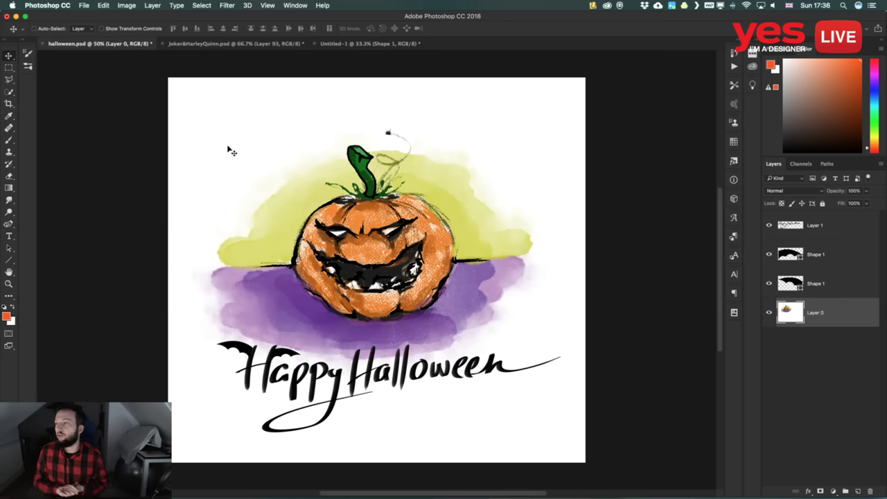
pyautogui.press('z')
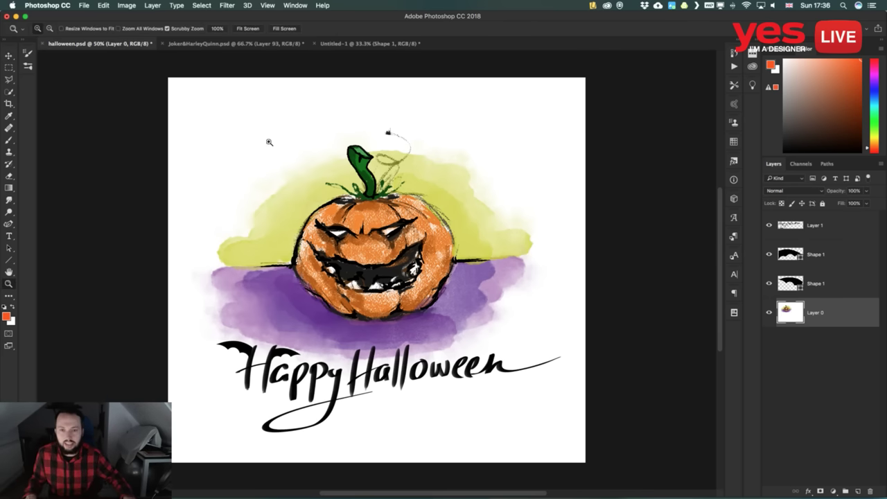
pyautogui.moveTo(358, 259)
pyautogui.mouseDown()
pyautogui.moveTo(382, 261)
pyautogui.moveTo(350, 263)
pyautogui.mouseUp()
pyautogui.press('v')
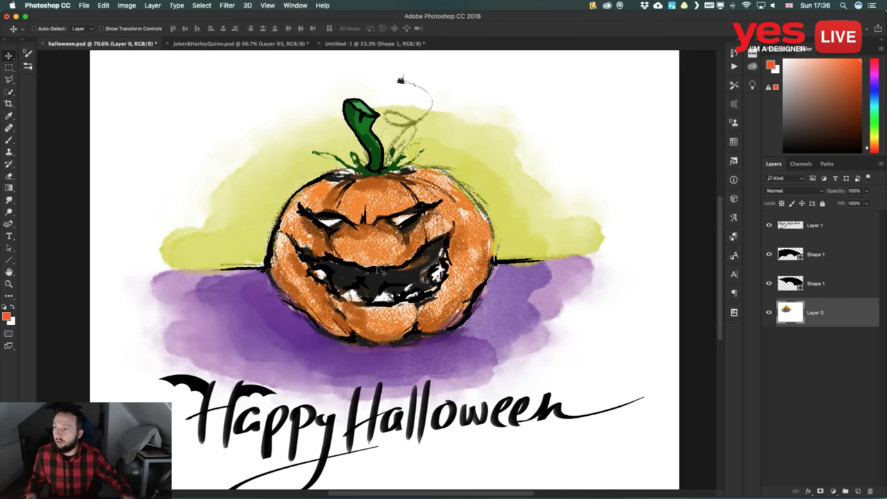
# Examine the pumpkin's brush textures and the Happy Halloween lettering with its bat wings up close
pyautogui.scroll(-1, 402, 319)
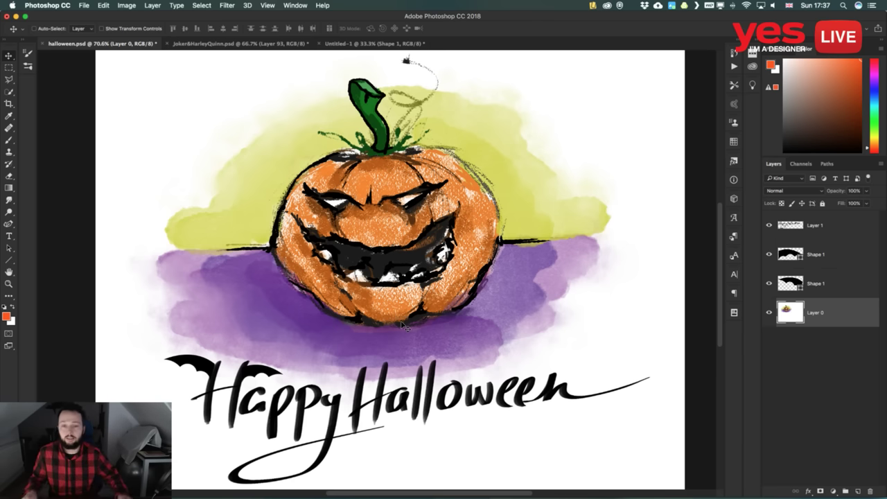
pyautogui.press('z')
pyautogui.moveTo(387, 233); pyautogui.dragTo(401, 234)
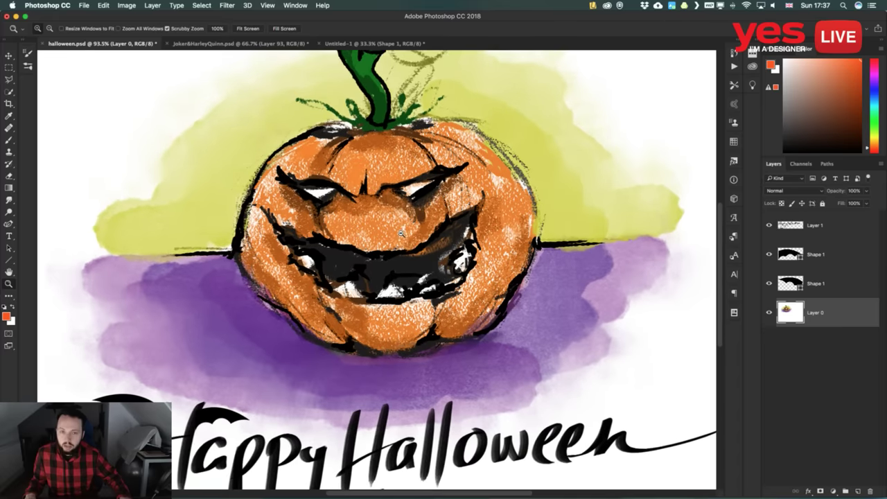
pyautogui.press('v')
pyautogui.scroll(3, 401, 237)
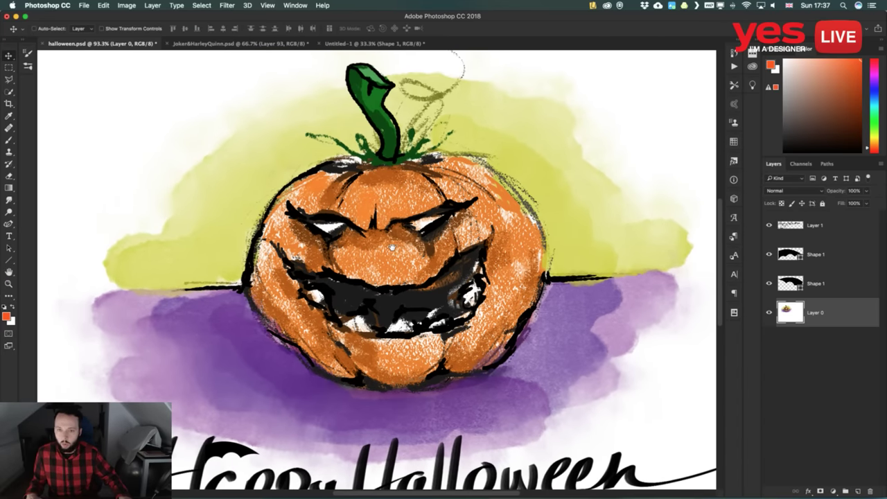
pyautogui.scroll(-10, 366, 213)
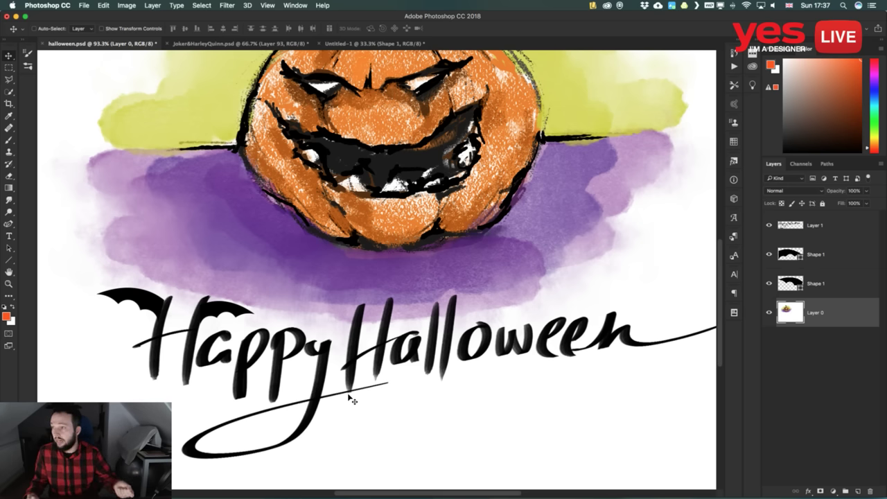
pyautogui.hscroll(-2, 163, 321)
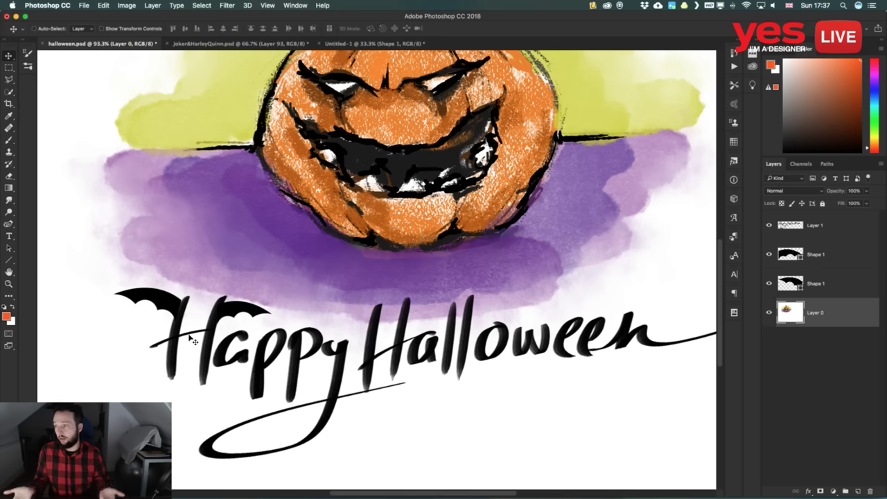
pyautogui.press('p')
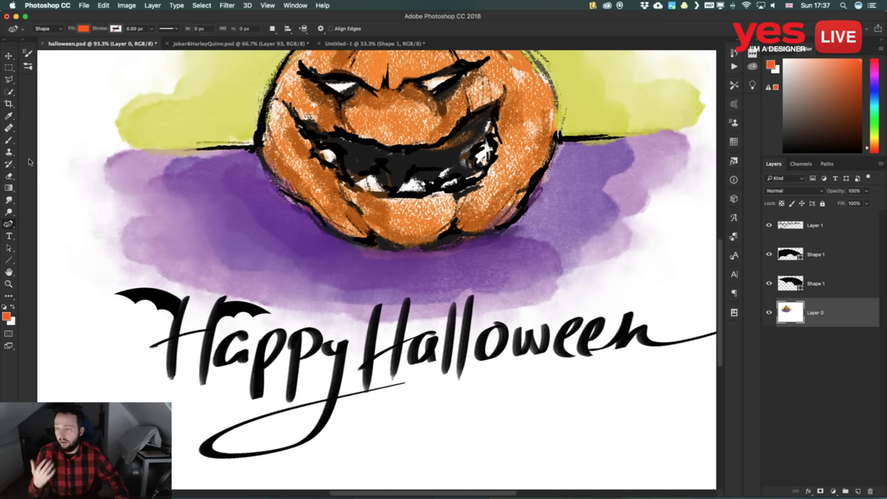
pyautogui.click(81, 198)
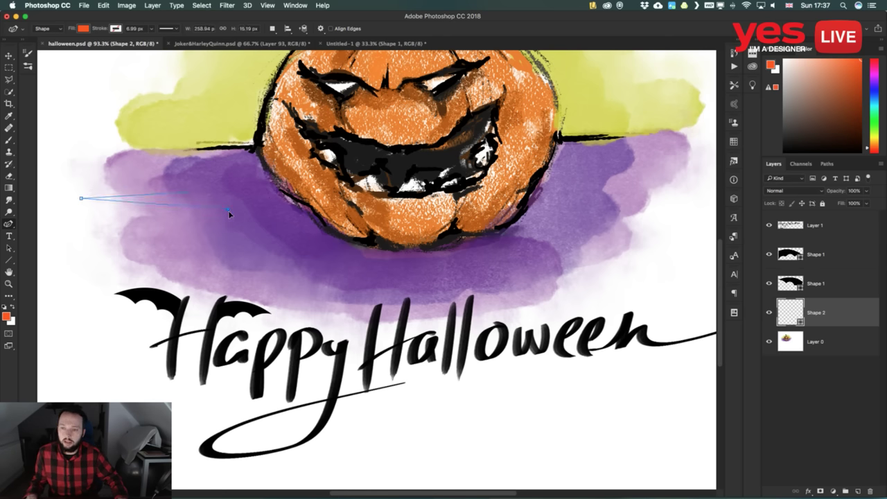
pyautogui.click(209, 199)
pyautogui.hotkey('ctrl', 'z')
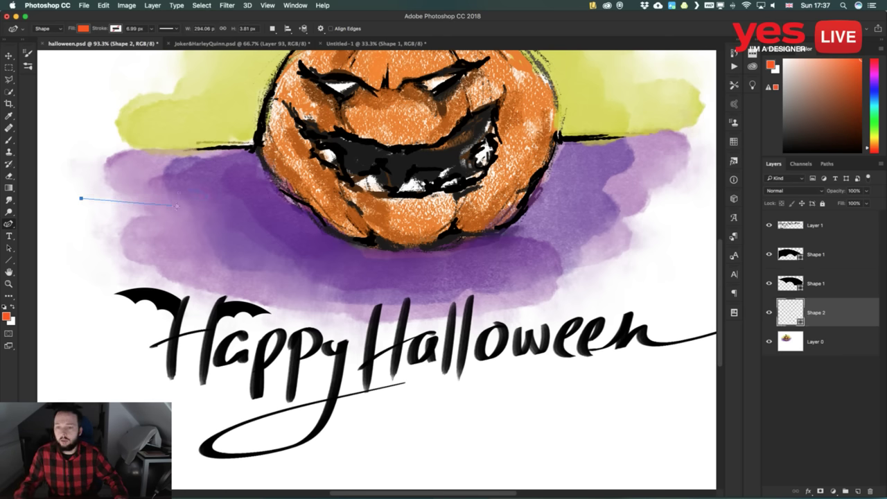
# Draw an orange Curvature Pen shape below the lettering, with an arched upper edge and a straight vertical side, about 521 px wide and 197 px high
pyautogui.moveTo(418, 418); pyautogui.dragTo(259, 240)
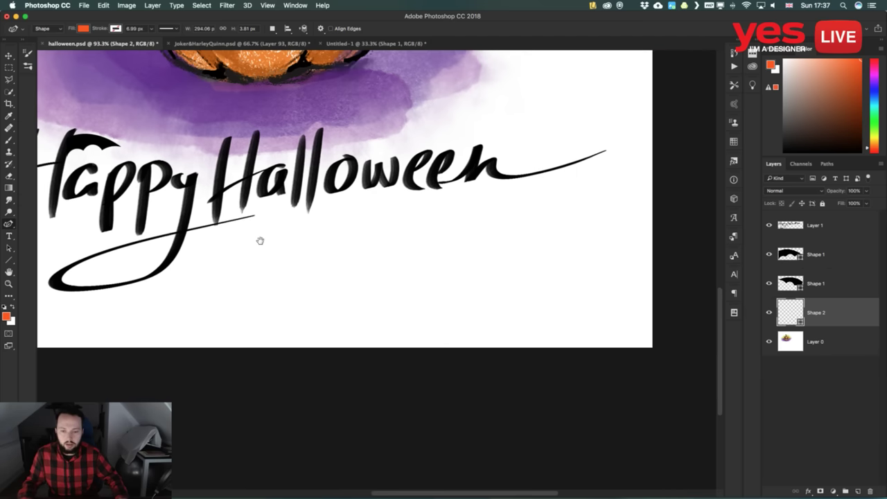
pyautogui.click(290, 278)
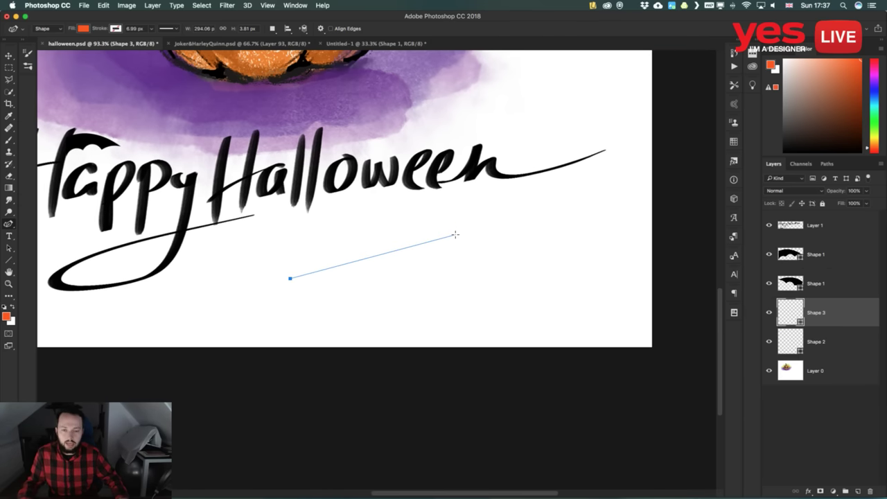
pyautogui.moveTo(455, 234); pyautogui.dragTo(516, 256)
pyautogui.click(515, 259)
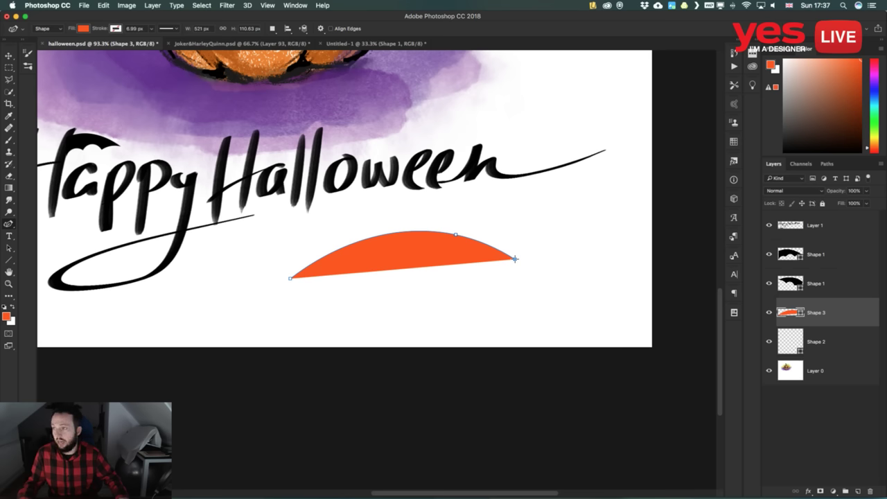
pyautogui.click(515, 316)
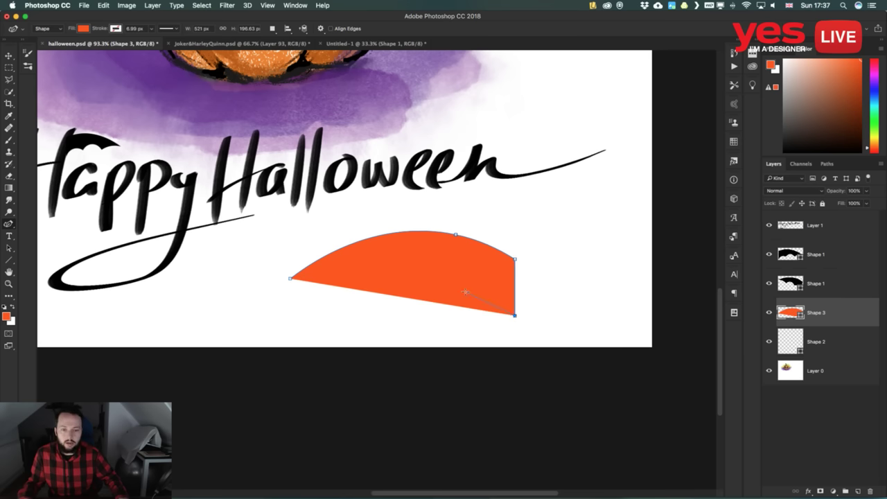
# Add wavy curve points along the orange shape's lower edge and close the path at its pointed tip
pyautogui.moveTo(464, 291); pyautogui.dragTo(431, 301)
pyautogui.click(435, 305)
pyautogui.click(393, 280)
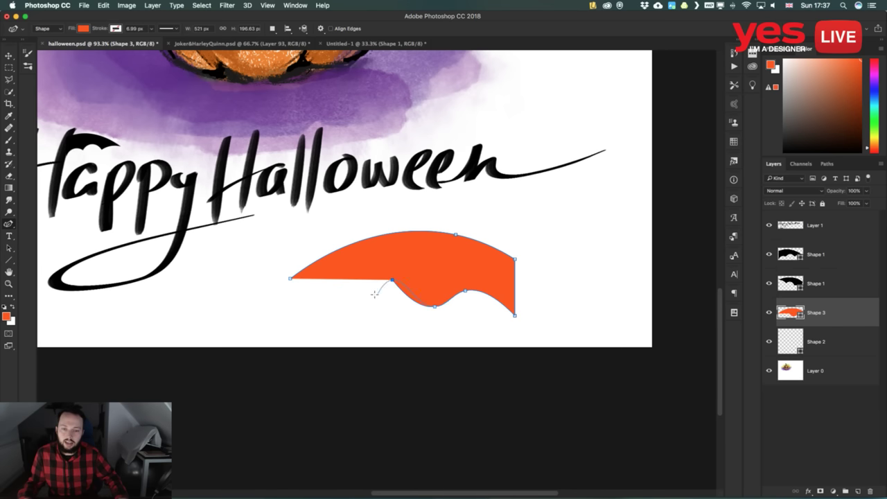
pyautogui.click(353, 298)
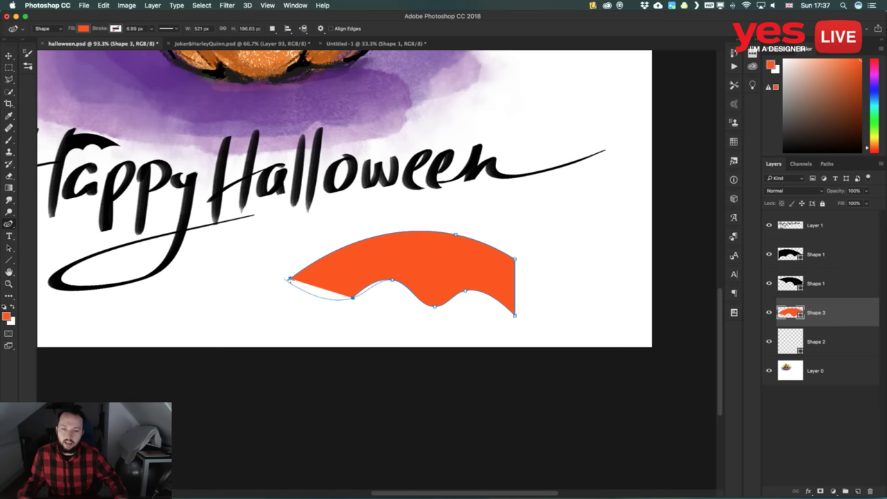
pyautogui.moveTo(290, 278); pyautogui.dragTo(336, 297)
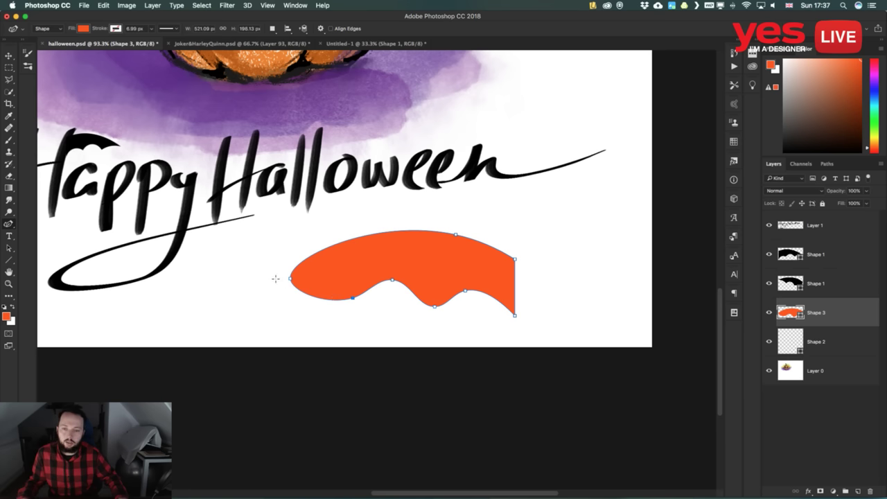
# Convert the wing tip and lower-edge low points to corners, and bend the segment nearest the tip into an arch
pyautogui.keyDown('alt'); pyautogui.click(289, 278); pyautogui.keyUp('alt')
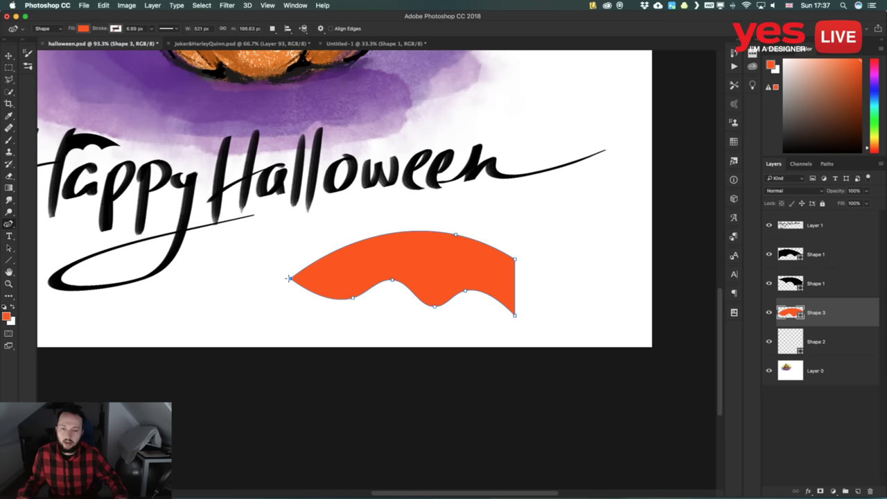
pyautogui.keyDown('alt'); pyautogui.click(352, 297); pyautogui.keyUp('alt')
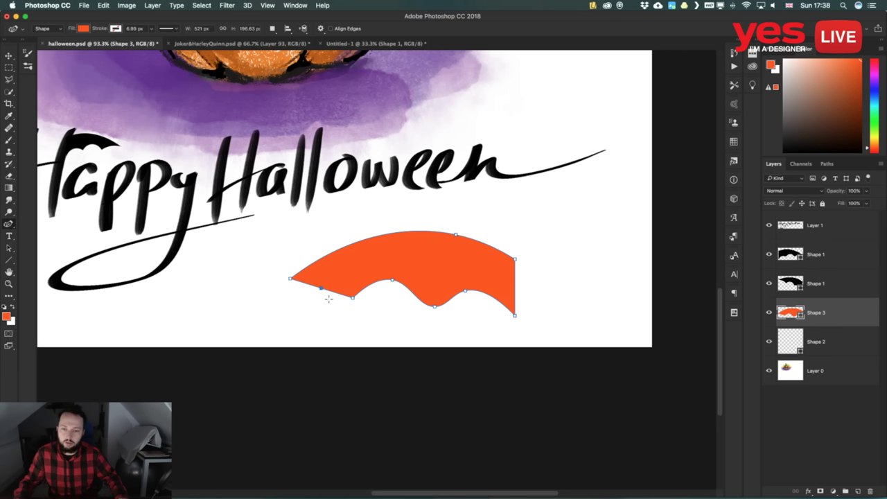
pyautogui.moveTo(321, 287); pyautogui.dragTo(330, 277)
pyautogui.click(434, 306)
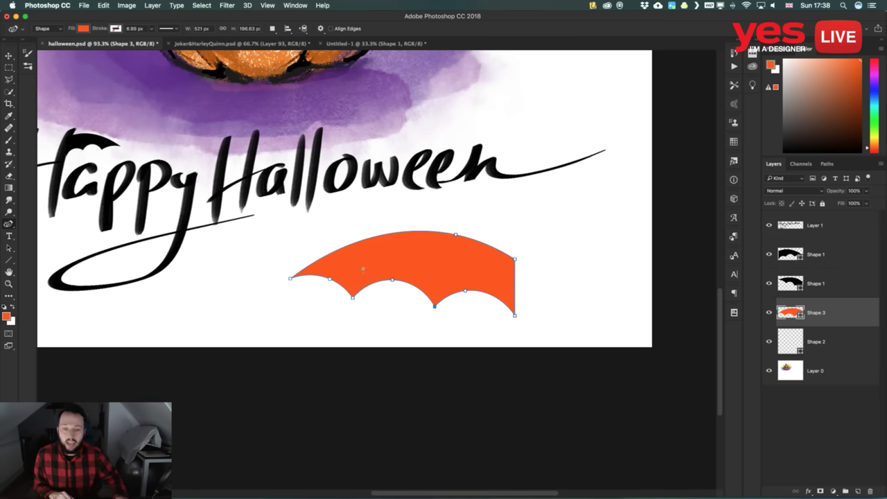
# Refine the orange bat wing by shifting its three lower arches, and raise its upper corner and its pointed tip
pyautogui.moveTo(331, 280)
pyautogui.mouseDown()
pyautogui.moveTo(317, 294)
pyautogui.moveTo(335, 277)
pyautogui.mouseUp()
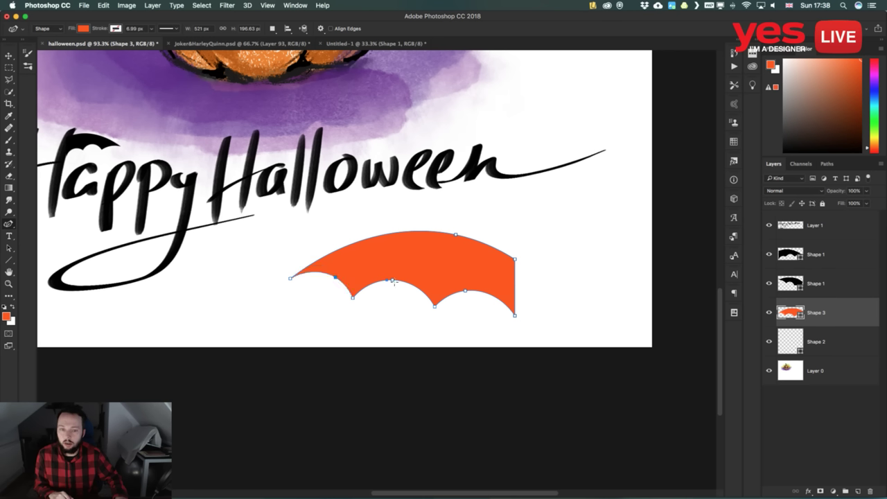
pyautogui.moveTo(393, 280); pyautogui.dragTo(401, 282)
pyautogui.moveTo(484, 292); pyautogui.dragTo(480, 292)
pyautogui.moveTo(514, 259); pyautogui.dragTo(515, 240)
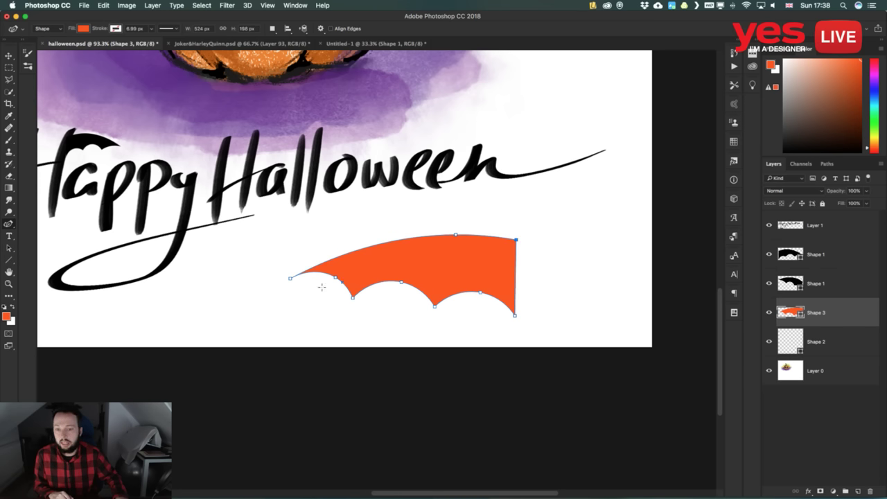
pyautogui.moveTo(289, 278)
pyautogui.mouseDown()
pyautogui.moveTo(302, 255)
pyautogui.moveTo(296, 266)
pyautogui.mouseUp()
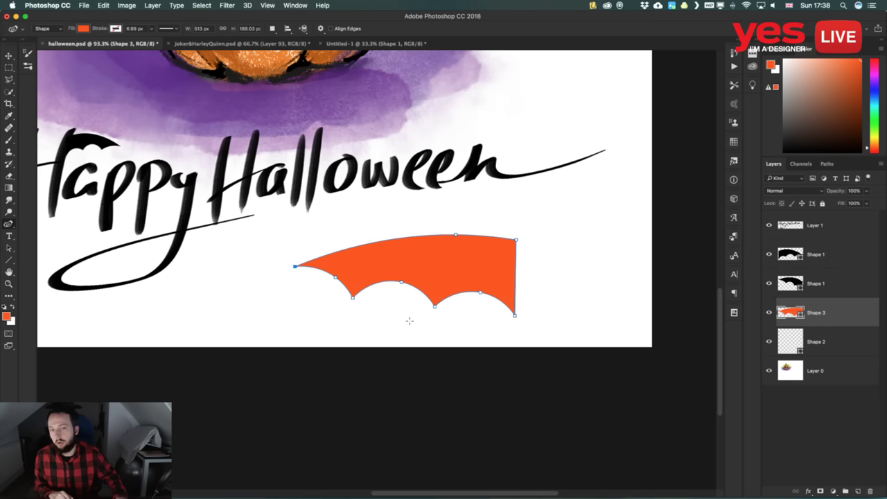
# Delete the orange bat-wing shape layer and bring the whole pumpkin painting back into view
pyautogui.press('v')
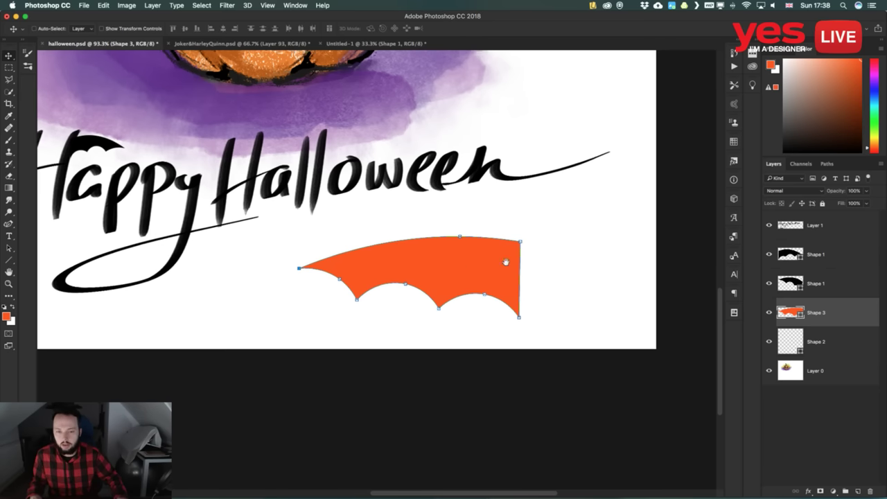
pyautogui.hscroll(-6, 507, 259)
pyautogui.scroll(1, 507, 260)
pyautogui.moveTo(508, 262); pyautogui.dragTo(412, 293)
pyautogui.press('Delete')
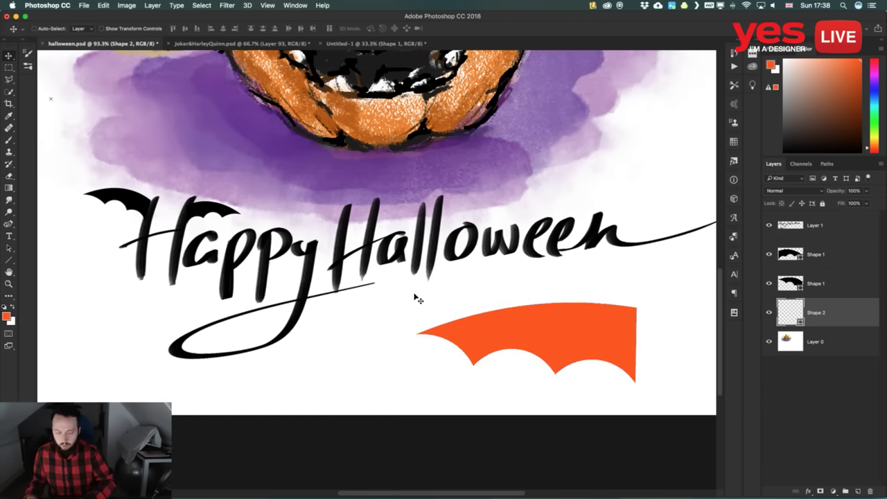
pyautogui.press('super+0')
pyautogui.press('z')
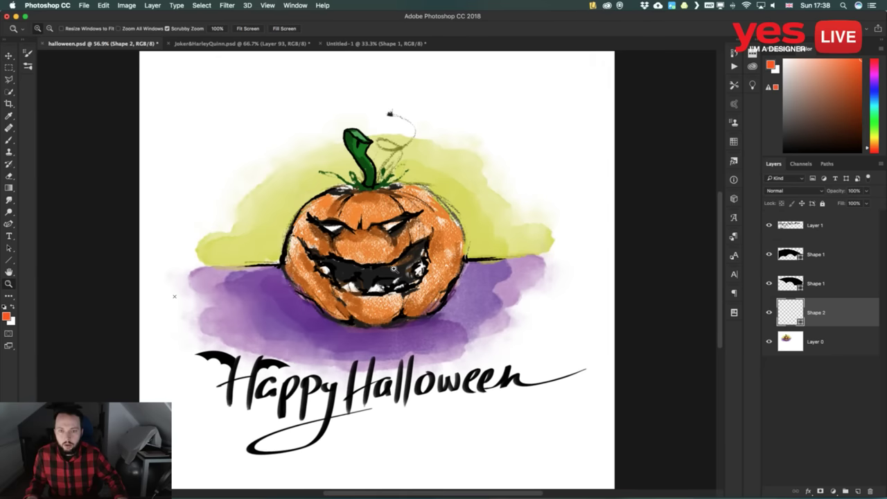
pyautogui.moveTo(396, 269); pyautogui.dragTo(416, 272)
pyautogui.press('v')
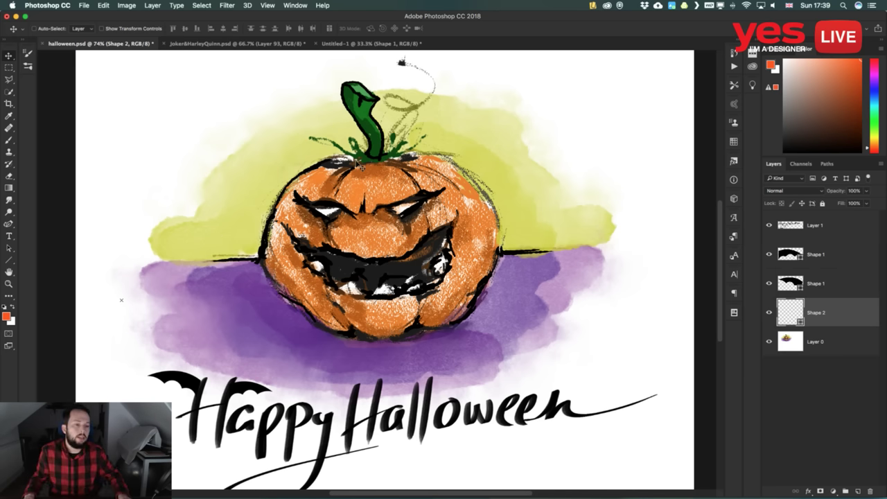
# Recolour both bat-wing shape layers beside the lettering with the orange foreground colour
pyautogui.click(826, 287)
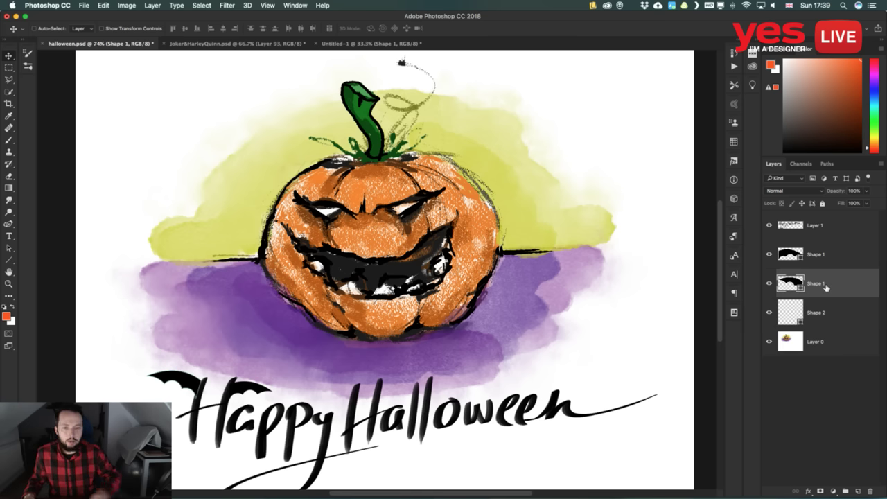
pyautogui.hotkey('alt', 'BackSpace')
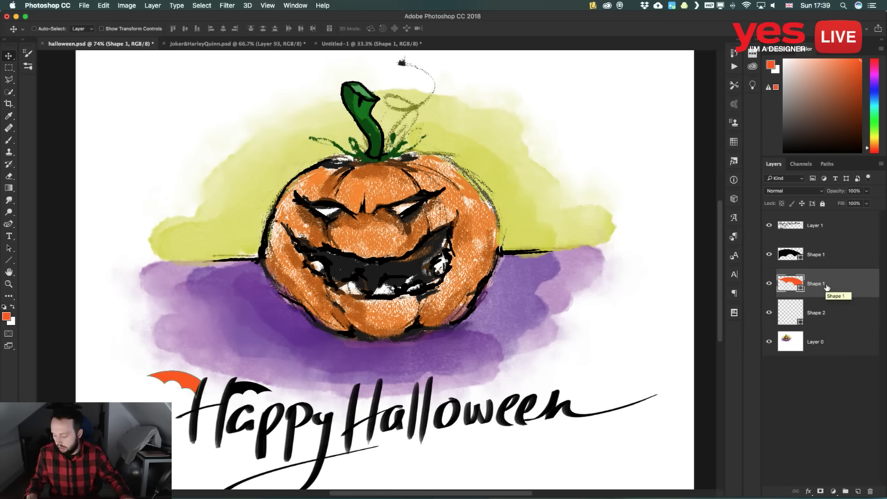
pyautogui.press('z')
pyautogui.click(205, 396)
pyautogui.press('v')
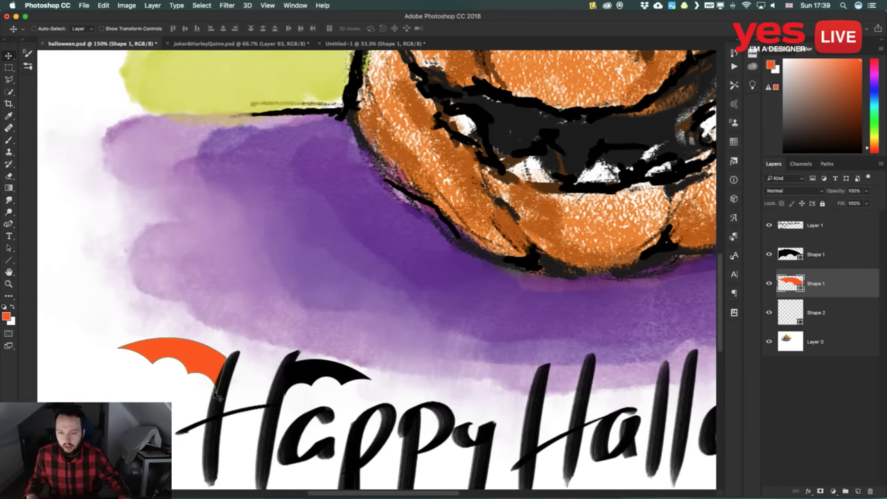
pyautogui.press('super+equal')
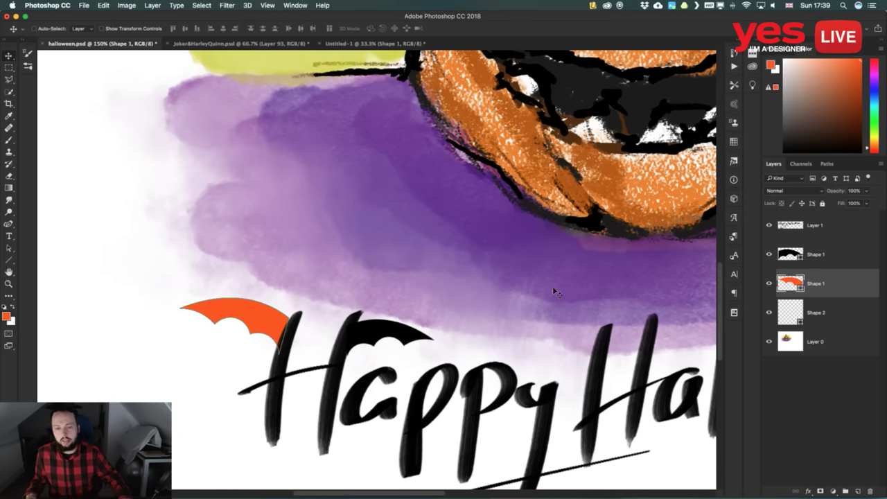
pyautogui.click(830, 255)
pyautogui.hotkey('alt', 'BackSpace')
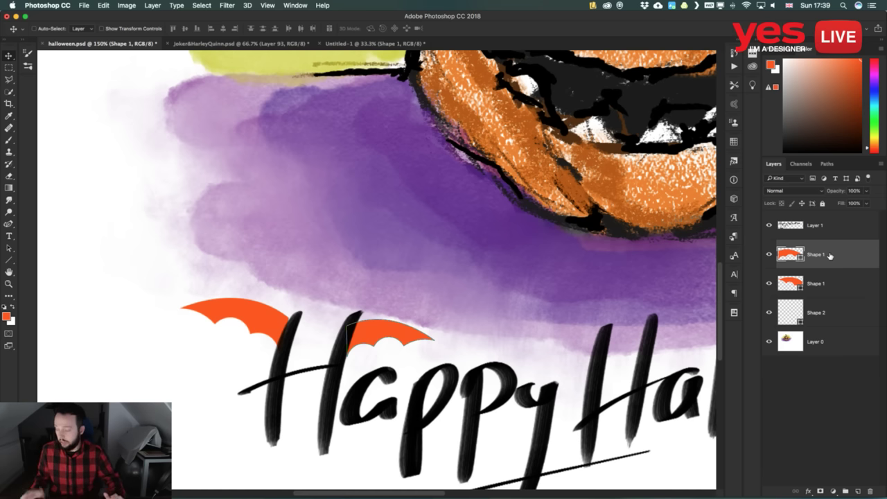
# Undo the orange recolouring of both bat wings
pyautogui.hotkey('ctrl', 'z')
pyautogui.hotkey('ctrl', 'z')
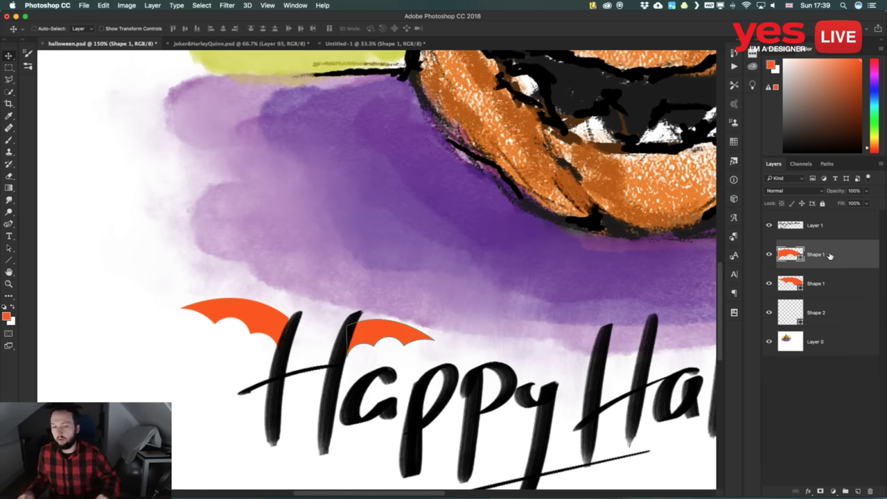
pyautogui.hotkey('ctrl', 'alt', 'z')
pyautogui.hotkey('ctrl', 'alt', 'z')
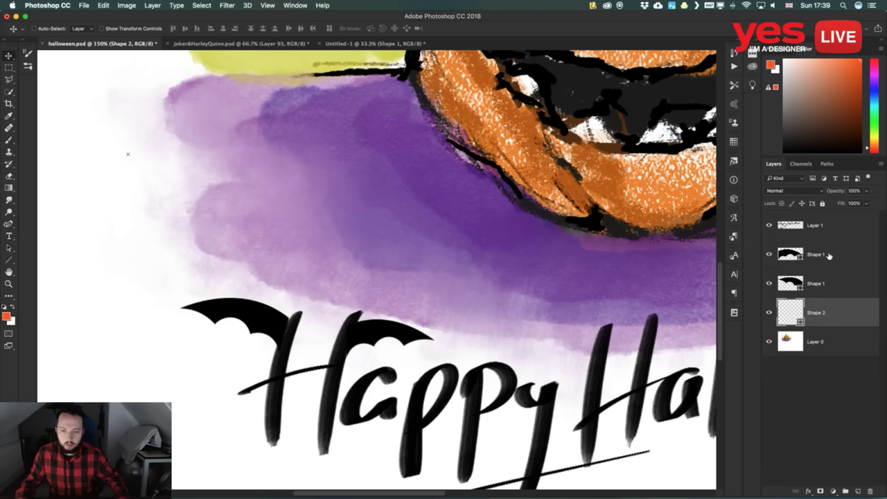
# On a new layer, outline an angular area above the lettering with the Polygonal Lasso and fill it with the orange foreground colour
pyautogui.click(856, 491)
pyautogui.press('l')
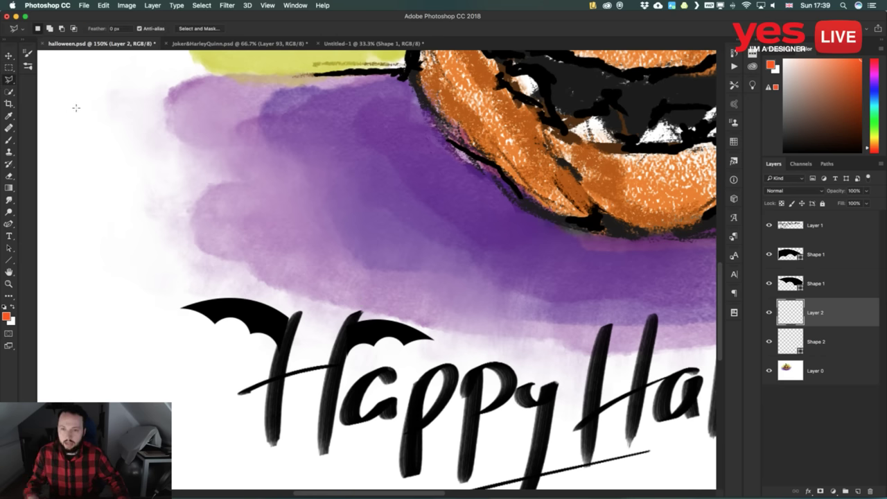
pyautogui.click(276, 223)
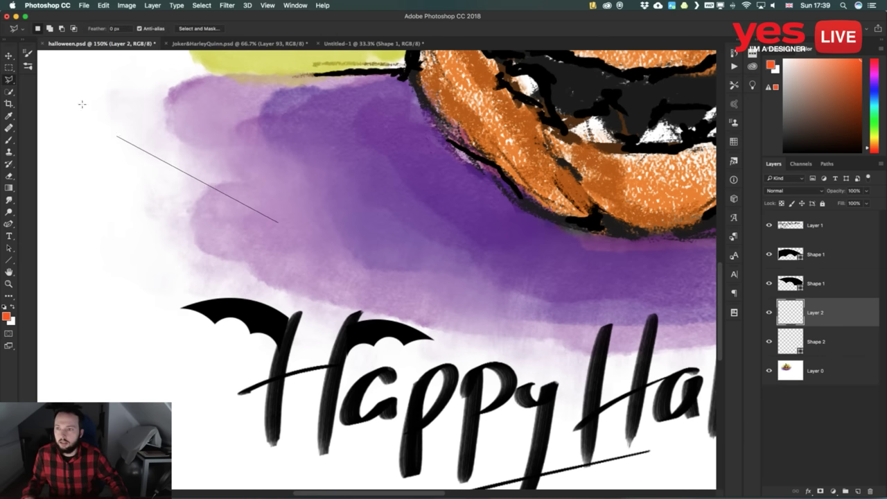
pyautogui.click(124, 127)
pyautogui.click(164, 227)
pyautogui.click(257, 253)
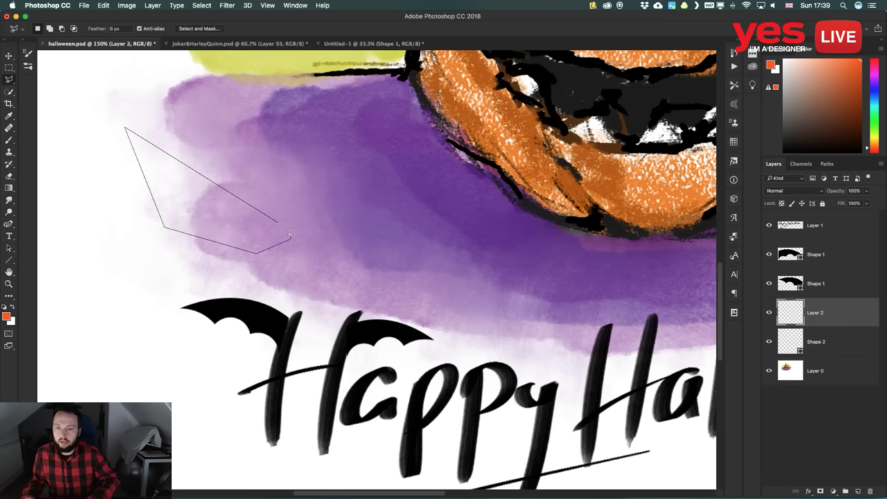
pyautogui.doubleClick(290, 236)
pyautogui.hotkey('alt', 'BackSpace')
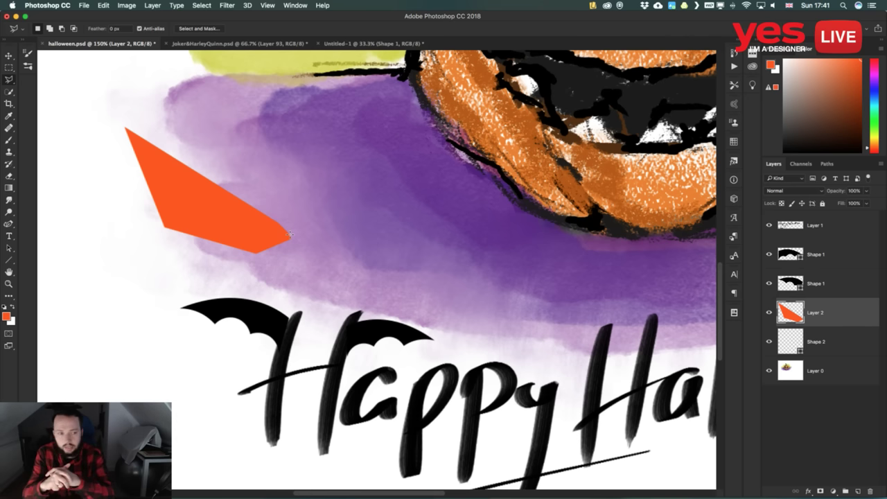
pyautogui.hotkey('alt', 'BackSpace')
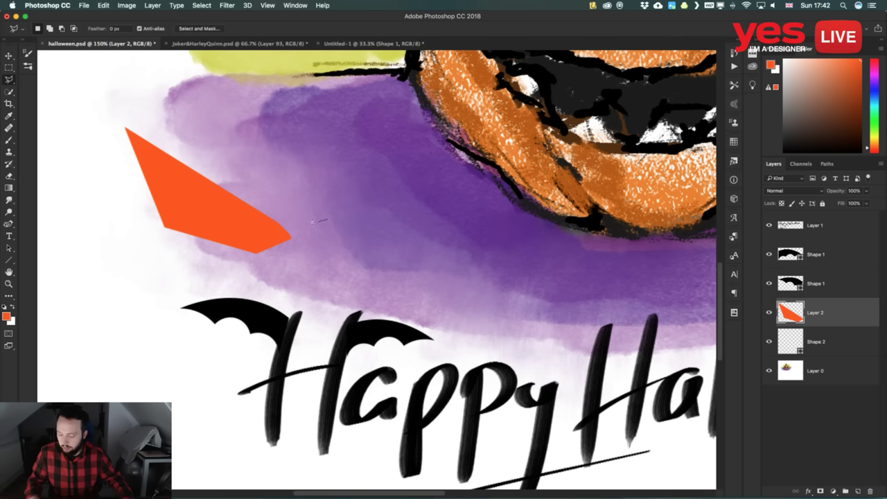
# Cancel the stray lasso outline and delete the layer with the angular orange fill, with the whole painting in view
pyautogui.click(328, 222)
pyautogui.press('Escape')
pyautogui.click(9, 58)
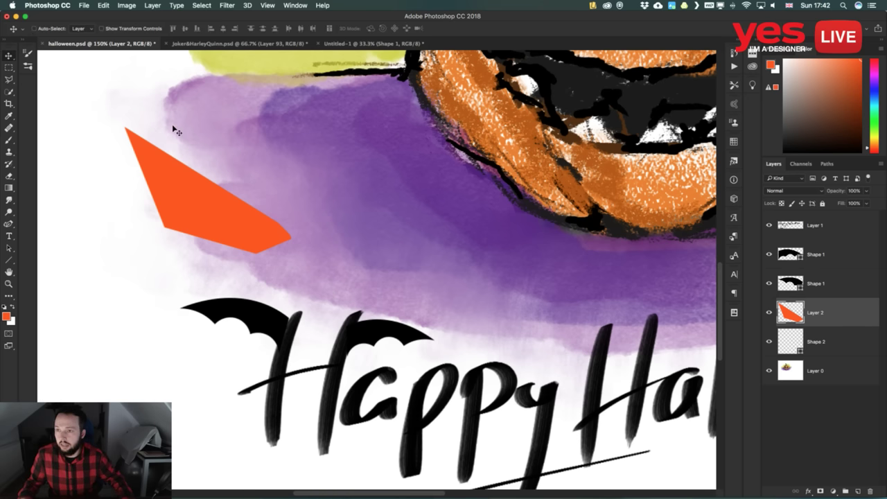
pyautogui.press('super+0')
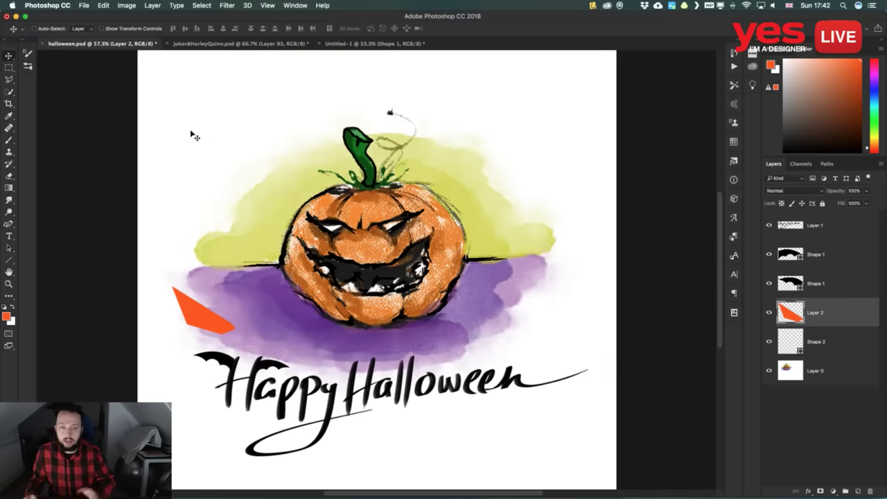
pyautogui.press('Delete')
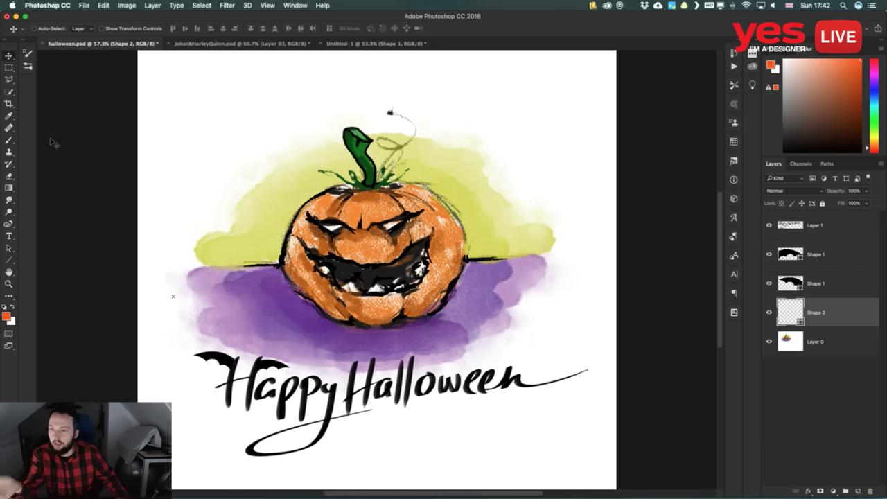
# Draw a closed orange circle about 348 by 338 px from four Curvature Pen points in the white area above the green background
pyautogui.click(8, 224)
pyautogui.click(196, 113)
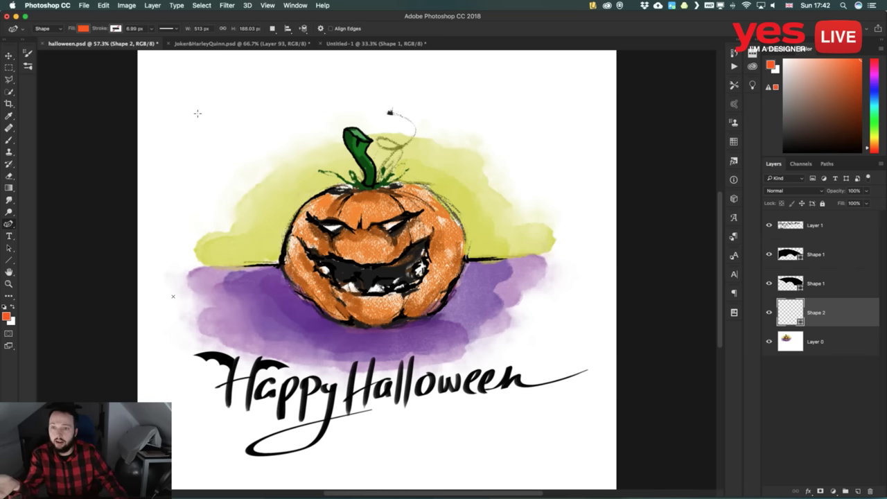
pyautogui.click(242, 160)
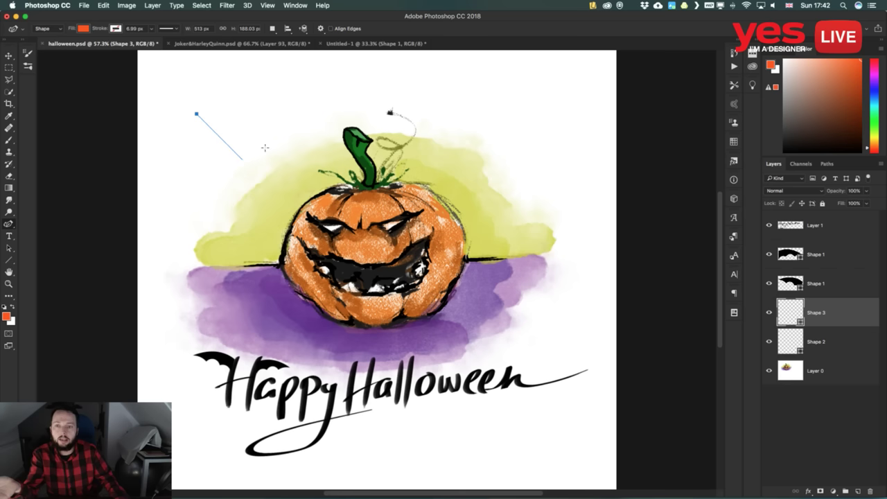
pyautogui.click(288, 113)
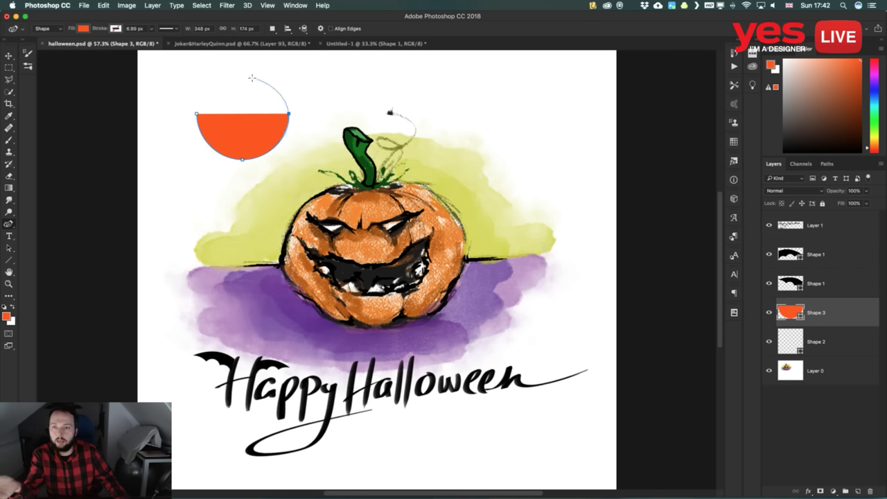
pyautogui.click(246, 70)
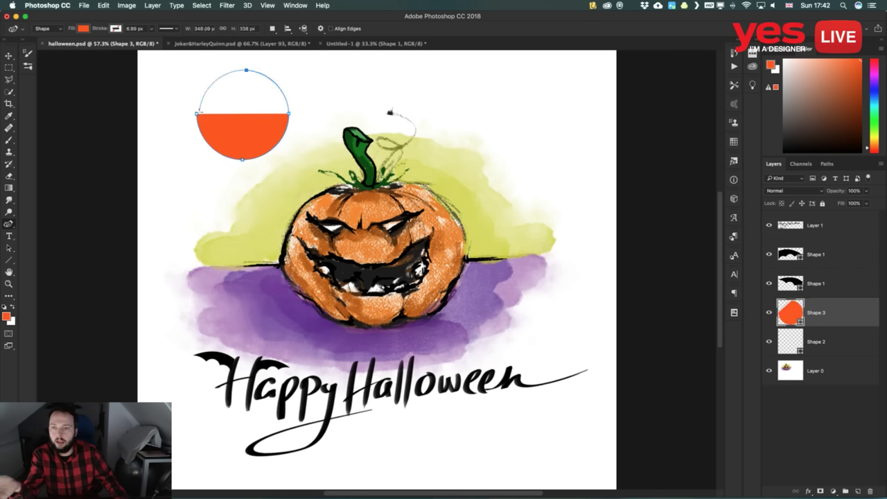
pyautogui.click(197, 112)
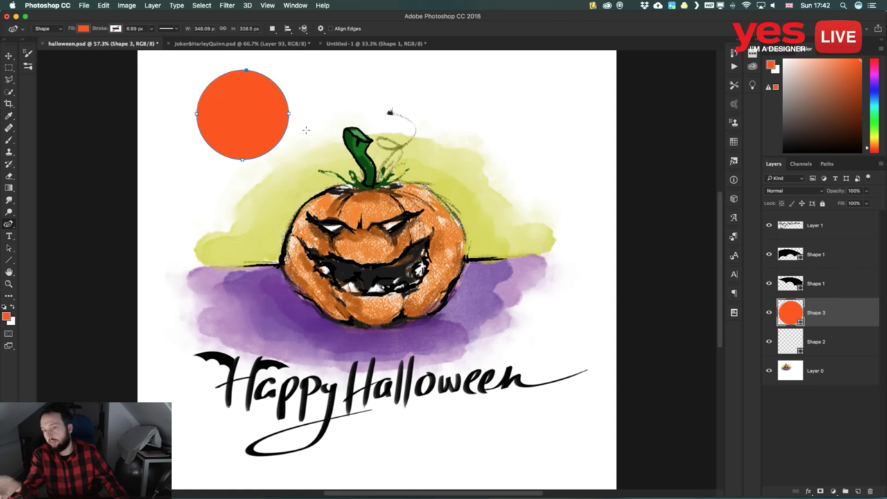
# Add four extra anchor points on the orange circle's outline, one between each pair of existing points
pyautogui.click(275, 82)
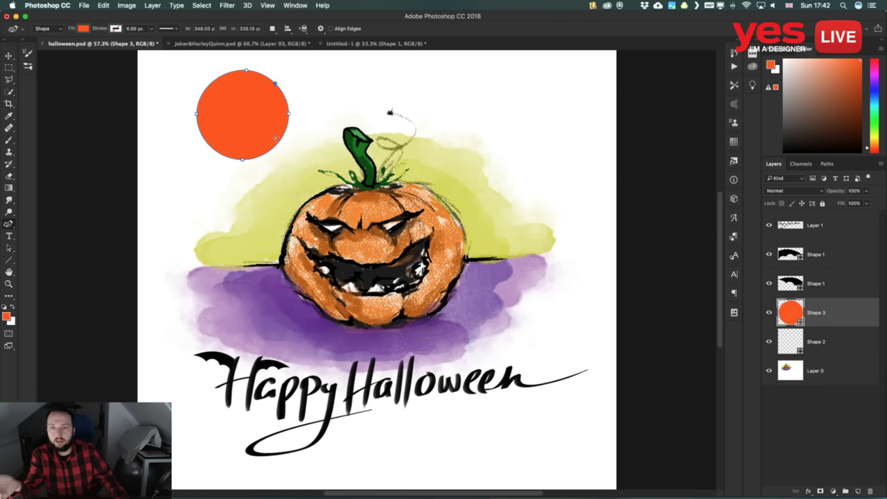
pyautogui.click(275, 146)
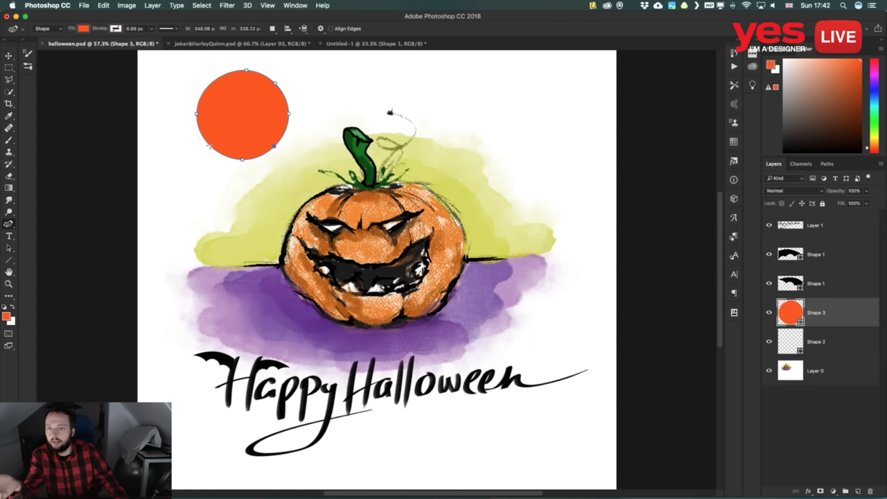
pyautogui.click(208, 145)
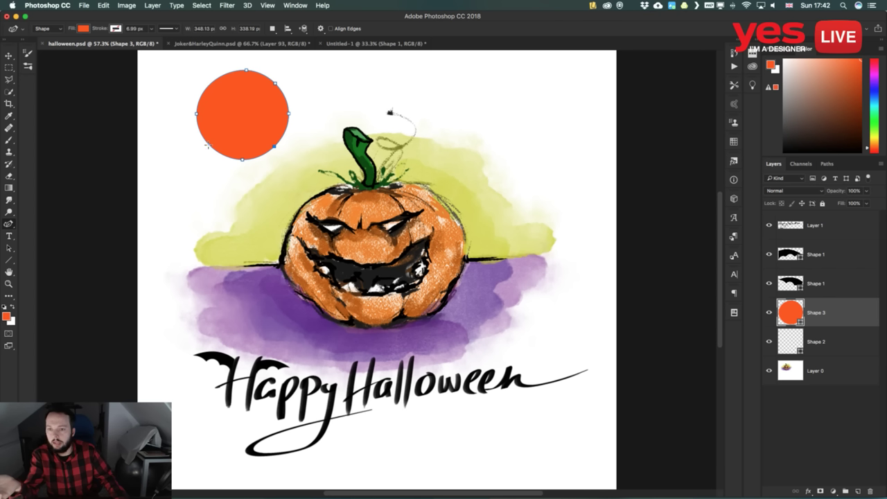
pyautogui.click(209, 81)
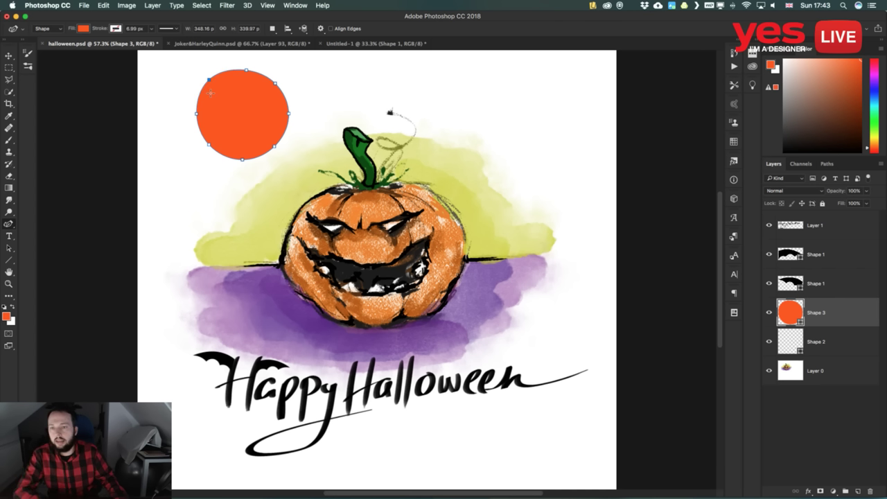
# Undo the extra anchor points on the orange circle, leaving only its four original points
pyautogui.press('super+z')
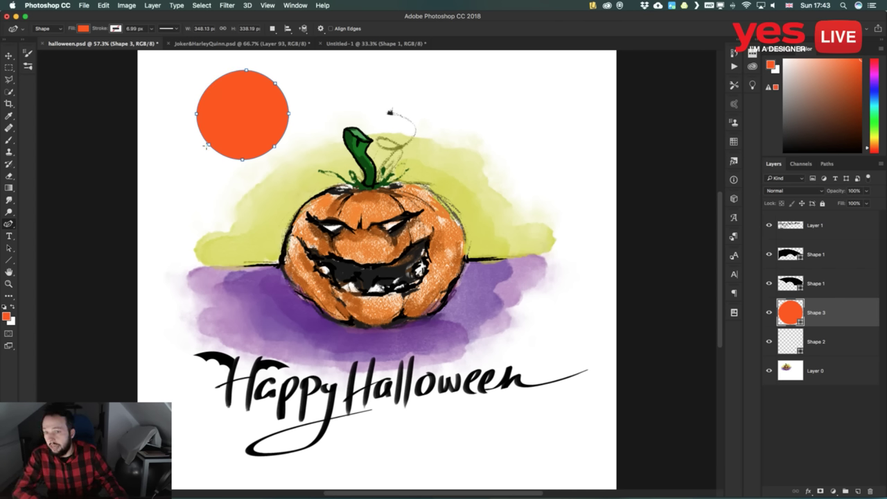
pyautogui.click(272, 148)
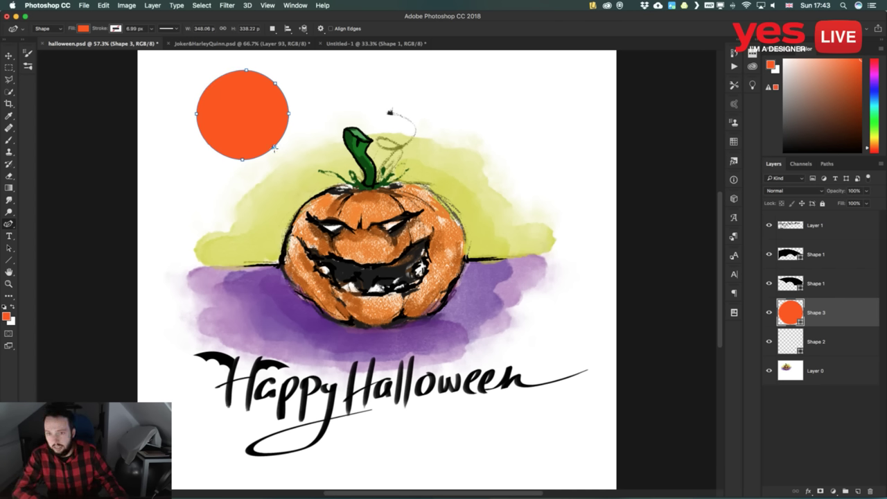
pyautogui.press('super+z')
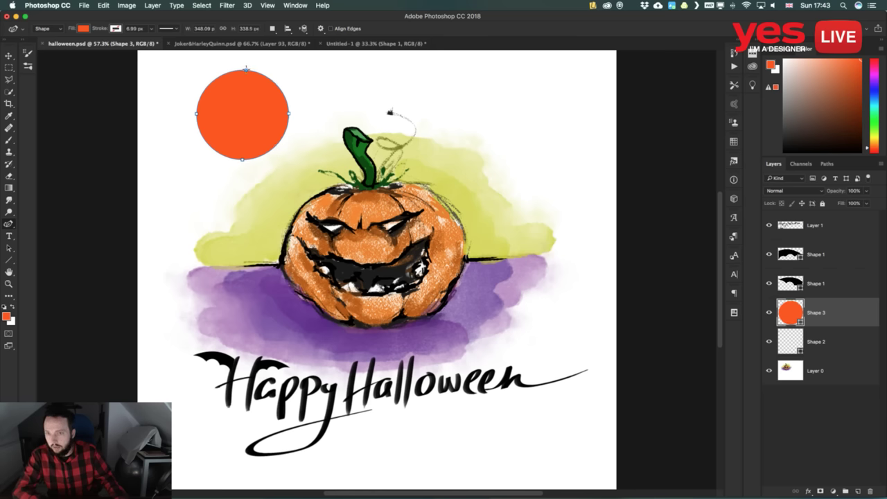
# Move the circle's upper anchor point slightly up and its lower one slightly down, making it about 355 px high
pyautogui.moveTo(246, 70)
pyautogui.mouseDown()
pyautogui.moveTo(244, 127)
pyautogui.moveTo(245, 68)
pyautogui.mouseUp()
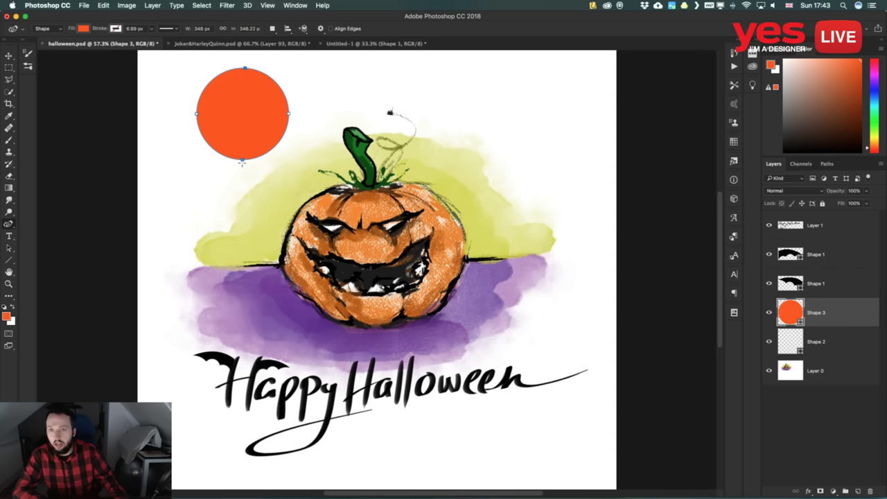
pyautogui.moveTo(242, 160); pyautogui.dragTo(242, 162)
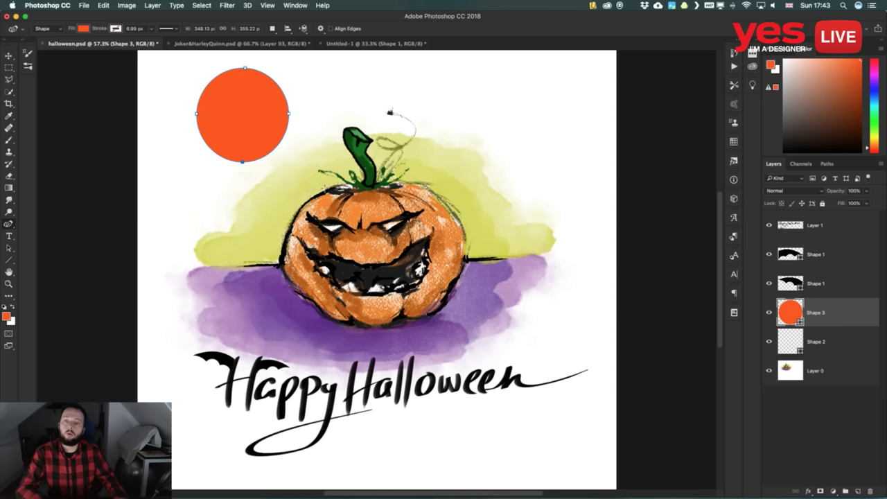